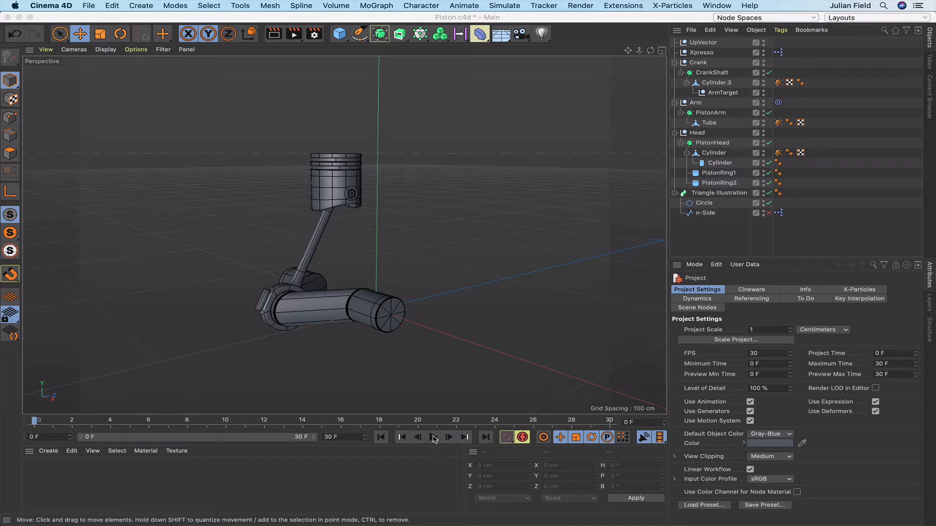
Play the piston animation in the perspective view, stop it and return to the first frame.
{"action": "left_click", "coordinate": [434, 437]}
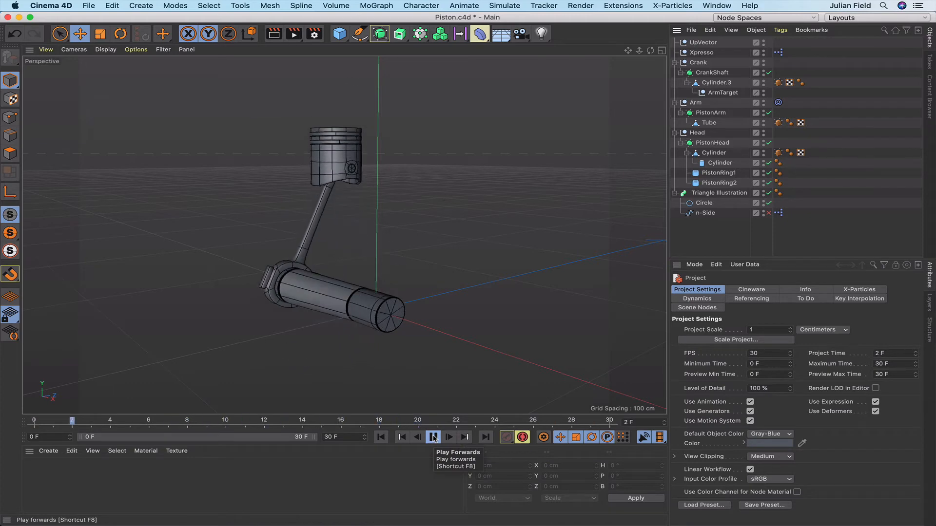
{"action": "left_click", "coordinate": [434, 437]}
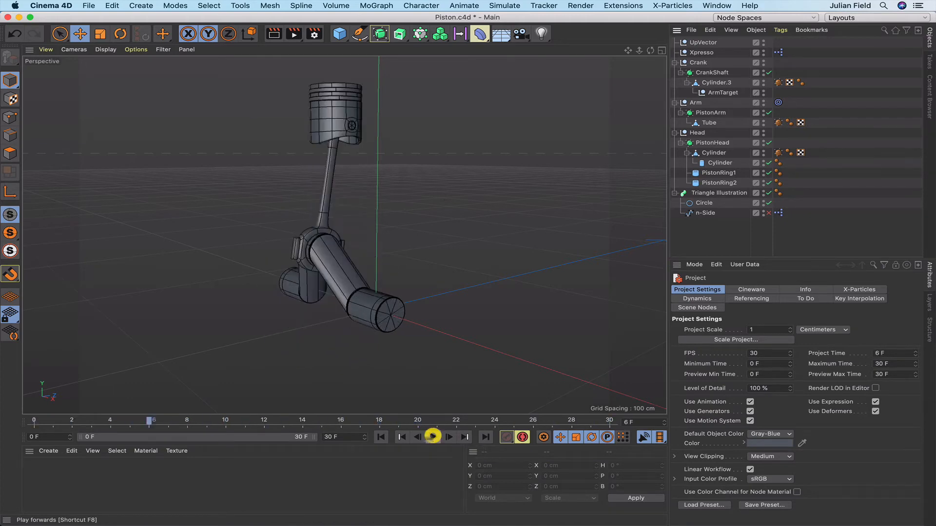
{"action": "left_click", "coordinate": [381, 437]}
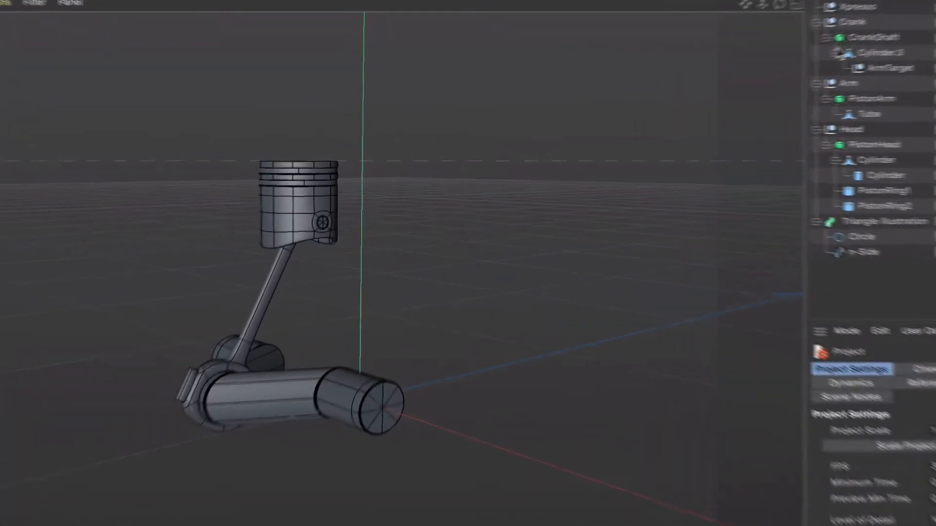
Select the Crank, Arm and Head nulls in turn to examine which piston parts each group holds, ending on Crank.
{"action": "left_click", "coordinate": [865, 22]}
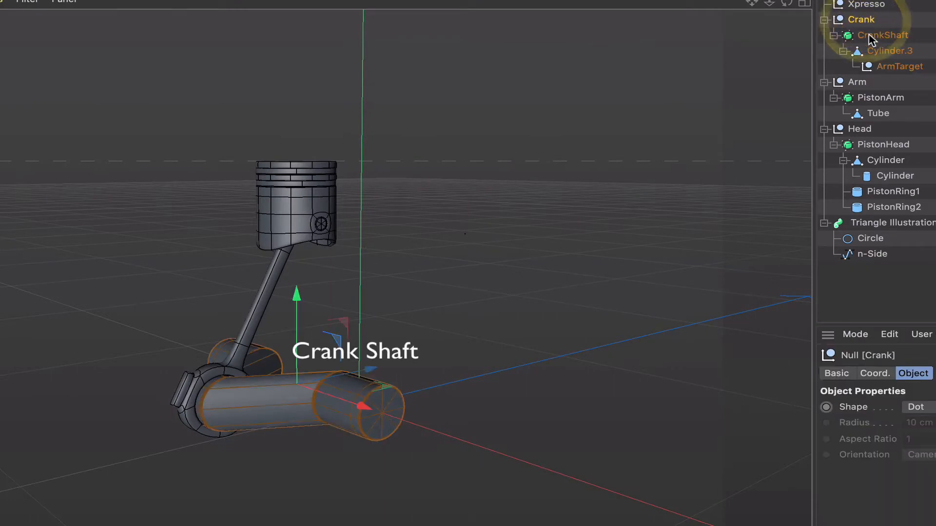
{"action": "left_click", "coordinate": [857, 83]}
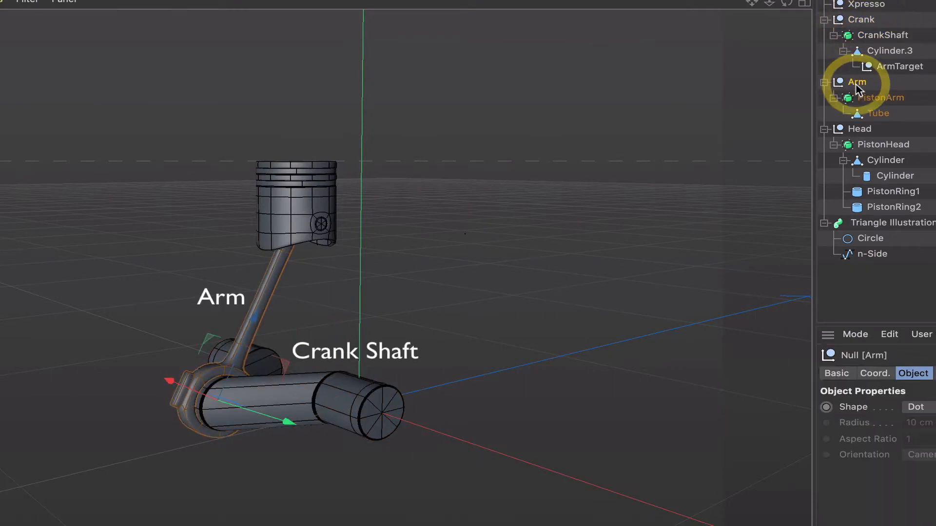
{"action": "left_click", "coordinate": [860, 129]}
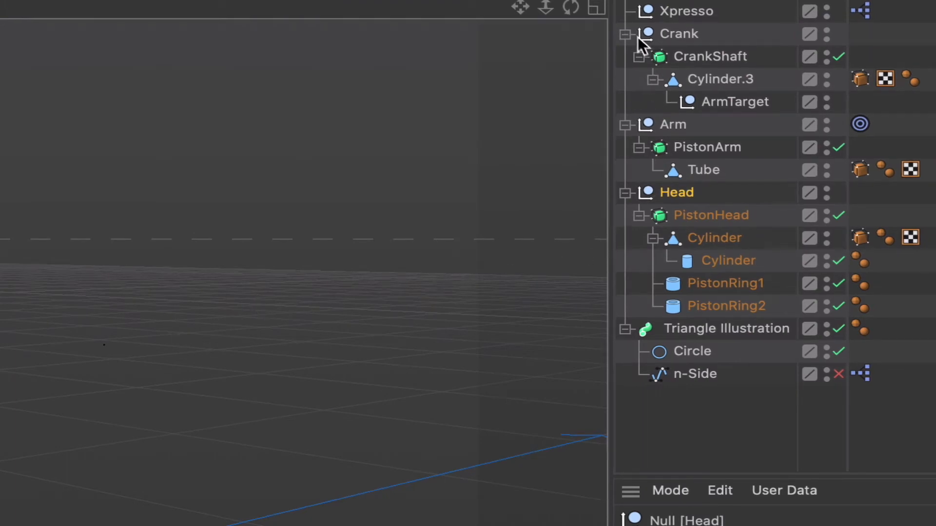
{"action": "left_click", "coordinate": [680, 32]}
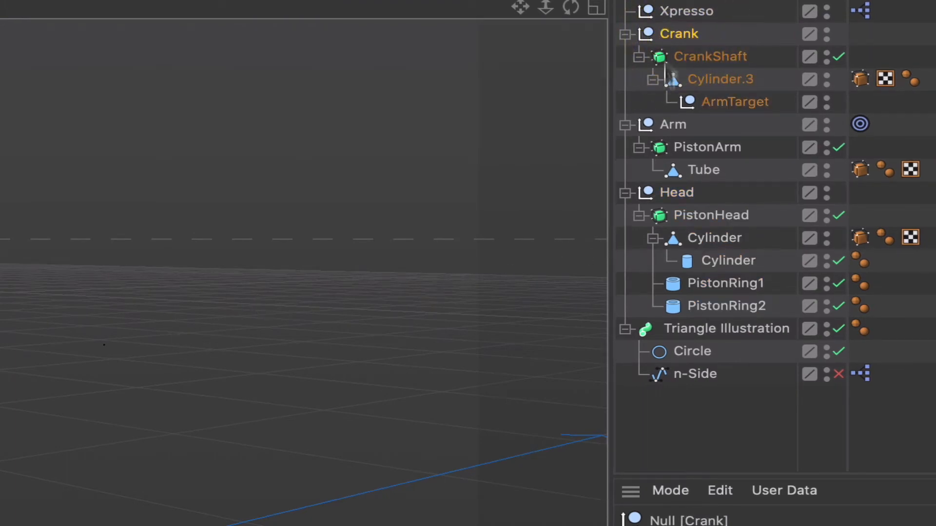
{"action": "left_click", "coordinate": [660, 125]}
{"action": "left_click", "coordinate": [679, 191]}
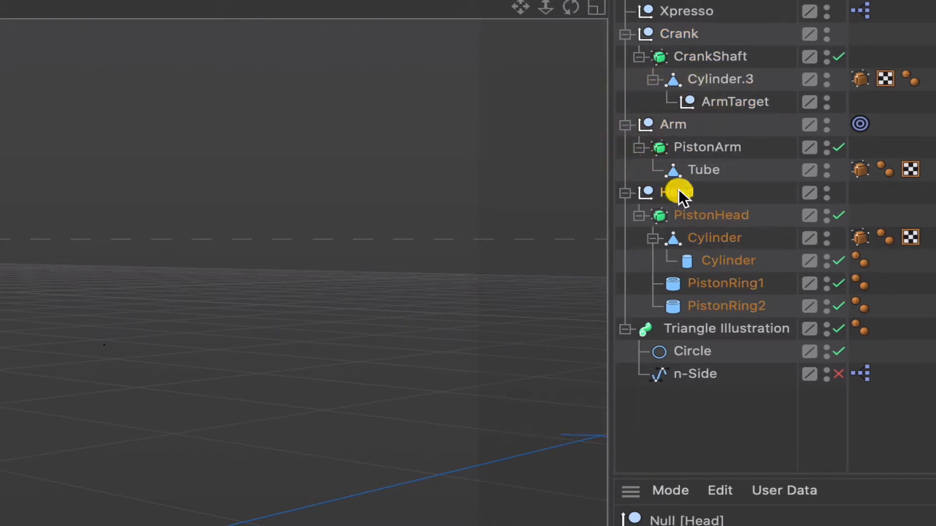
{"action": "left_click", "coordinate": [681, 32]}
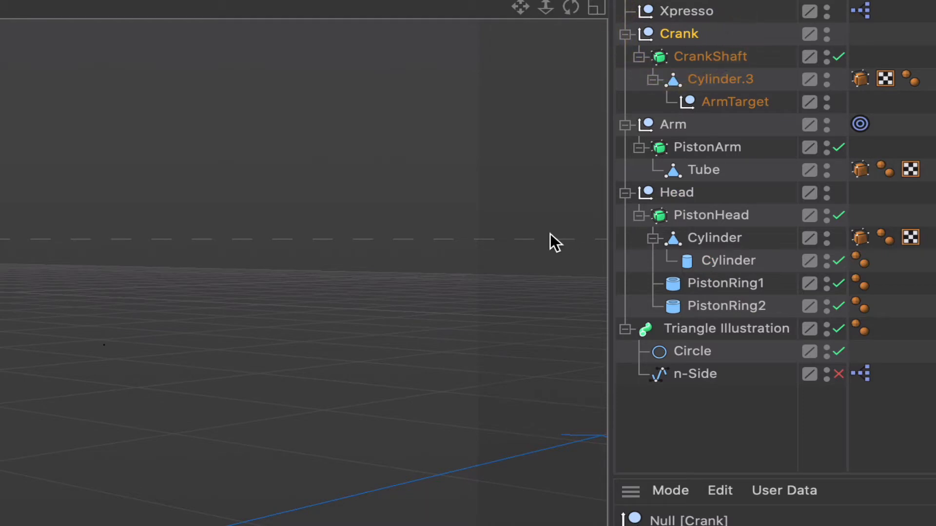
Play the animation in the side view with Crank selected to examine its rotation, stop and rewind to frame 0.
{"action": "key", "text": "F3"}
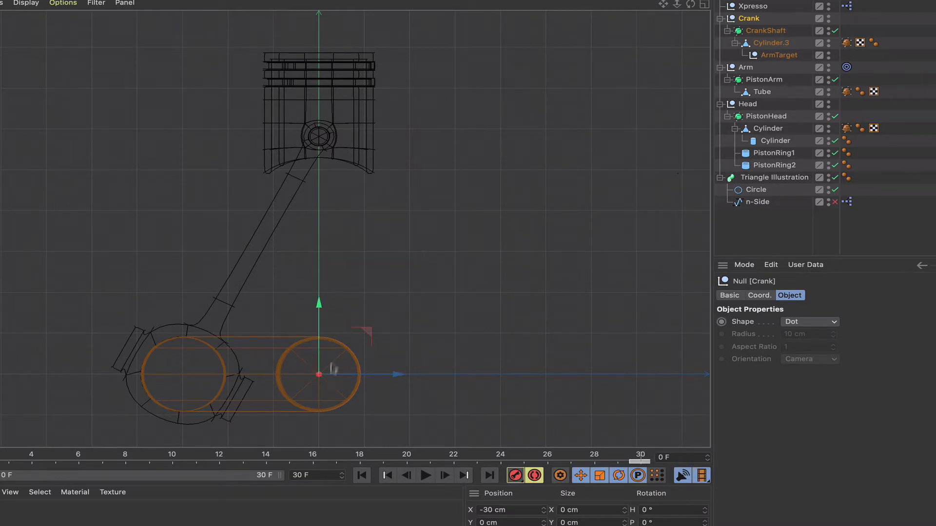
{"action": "left_click", "coordinate": [424, 476]}
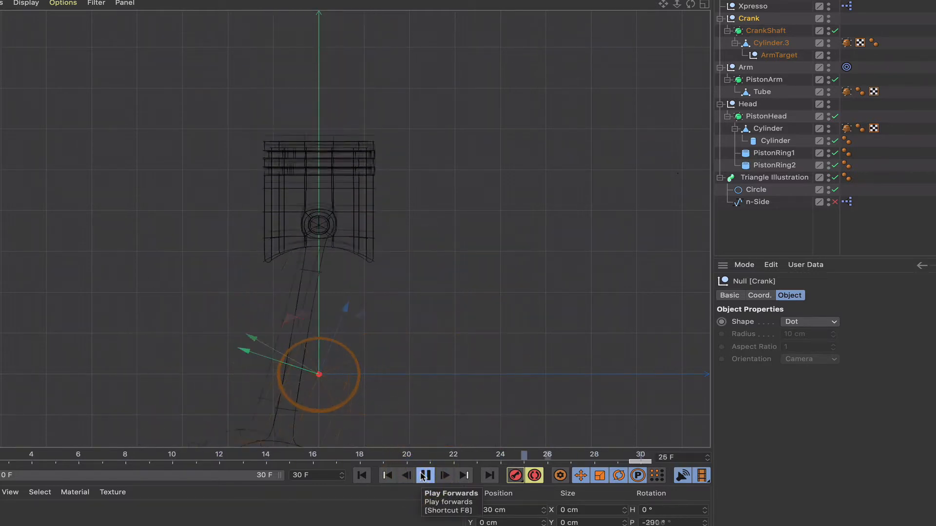
{"action": "left_click", "coordinate": [424, 476]}
{"action": "left_click", "coordinate": [362, 475]}
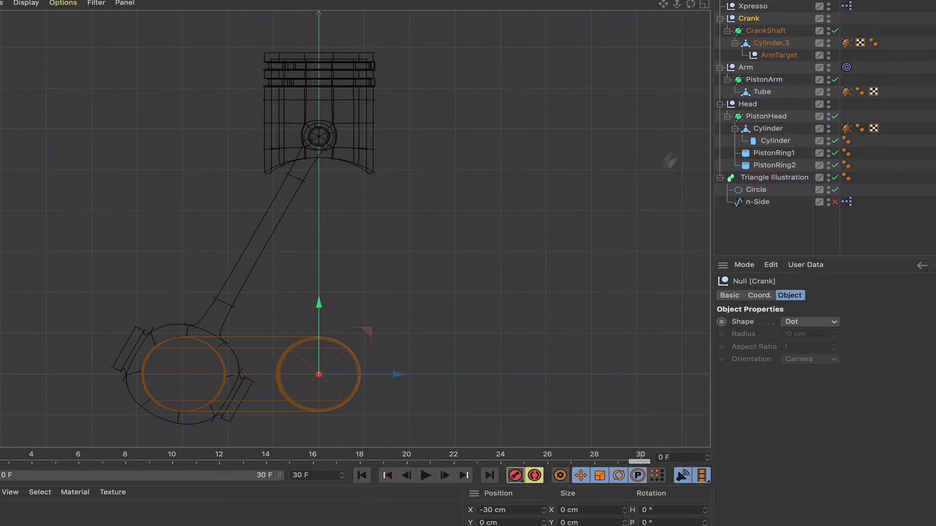
Select the ArmTarget null and examine its location on the crankshaft from the side view and several perspective angles.
{"action": "left_click", "coordinate": [778, 55]}
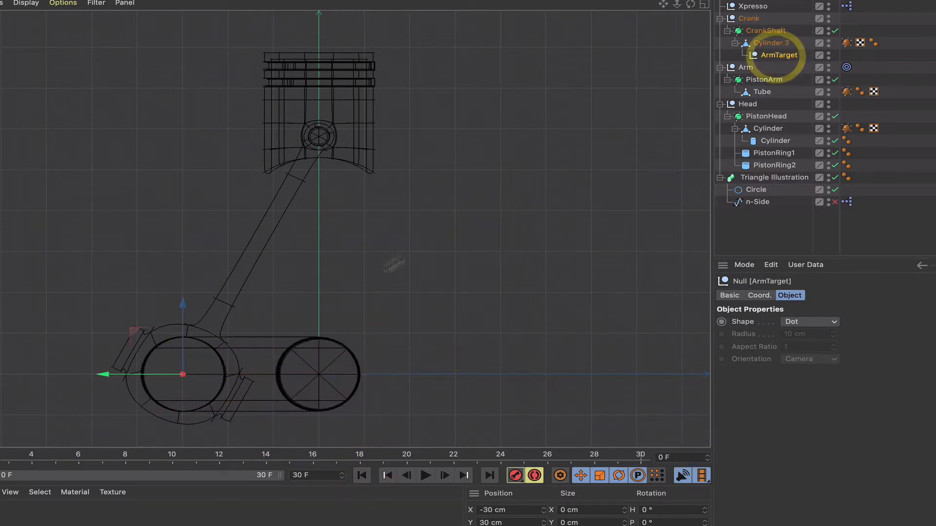
{"action": "key", "text": "F1"}
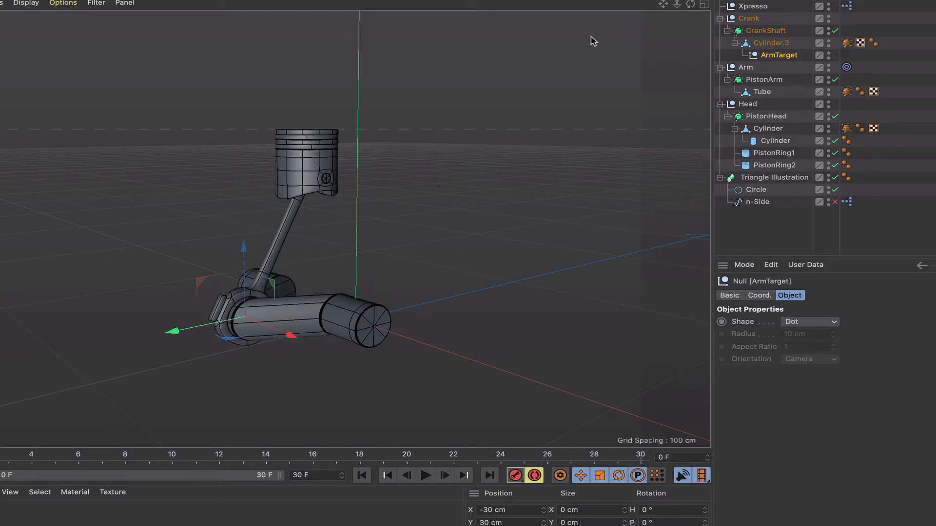
{"action": "left_click_drag", "start_coordinate": [691, 4], "coordinate": [731, 35]}
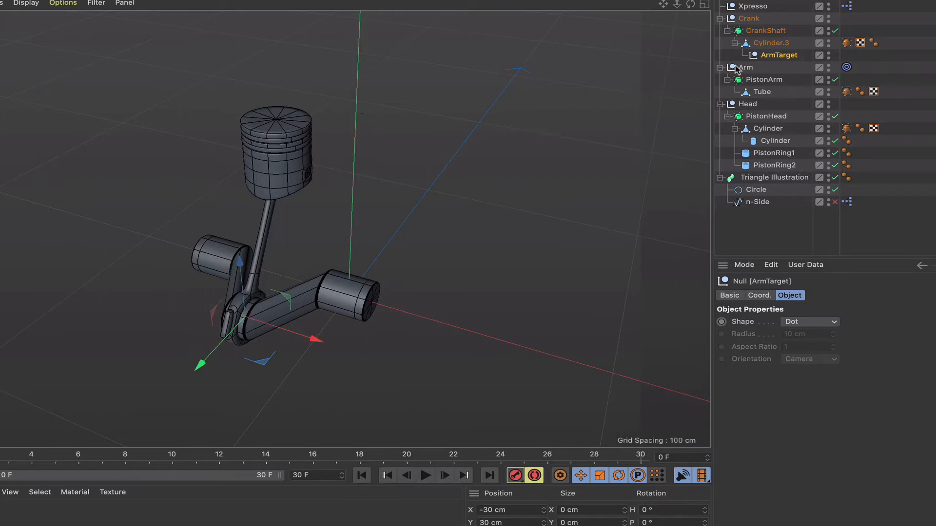
{"action": "left_click_drag", "start_coordinate": [691, 6], "coordinate": [692, 7]}
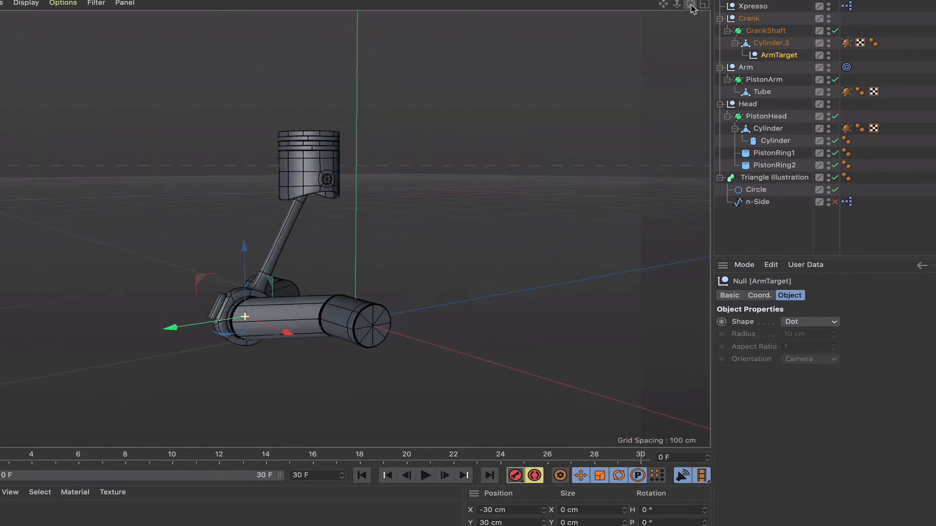
Select the Arm null and enable the n-Side spline to show the triangle illustration in the side view.
{"action": "left_click", "coordinate": [746, 68]}
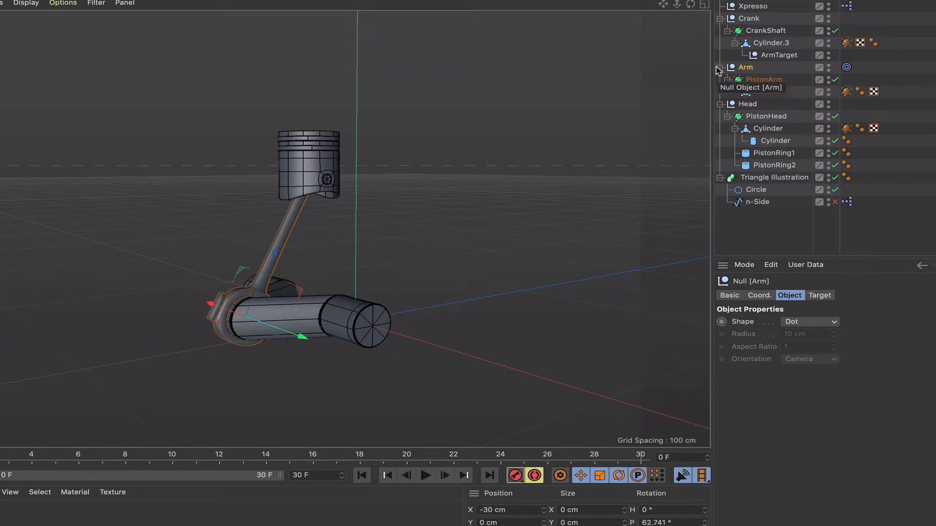
{"action": "key", "text": "F3"}
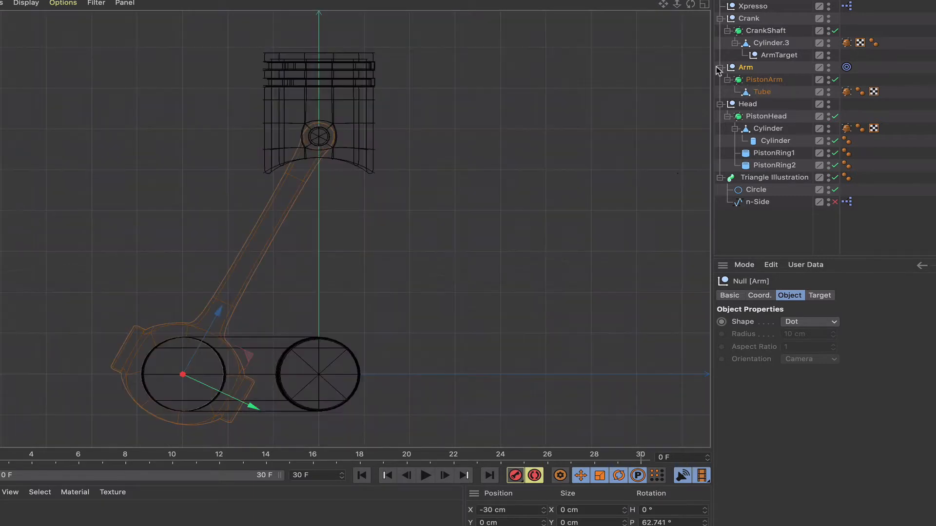
{"action": "left_click", "coordinate": [835, 202]}
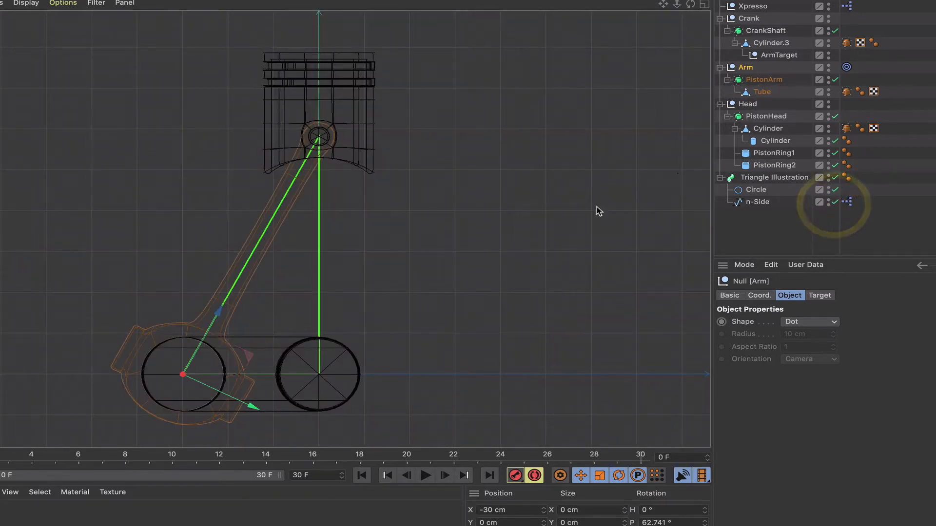
Step through the animation from frame 0 to 4, rewind and advance to frame 2, examining how the triangle changes shape.
{"action": "left_click", "coordinate": [362, 475]}
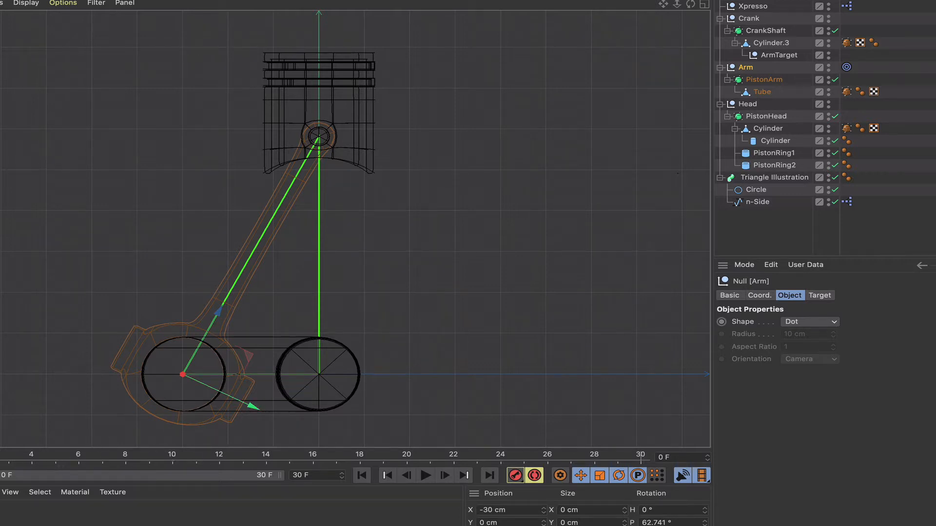
{"action": "left_click_drag", "start_coordinate": [0, 460], "coordinate": [2, 461]}
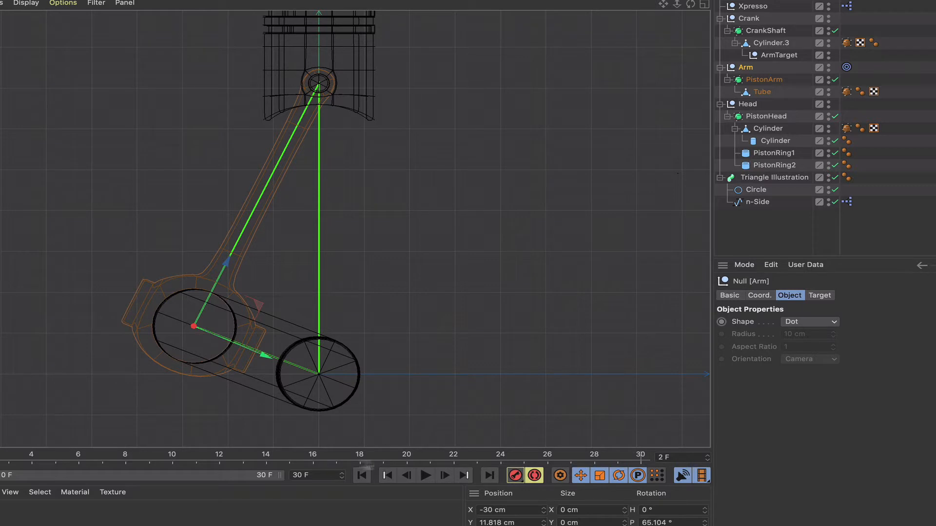
{"action": "left_click", "coordinate": [445, 475]}
{"action": "left_click", "coordinate": [445, 476]}
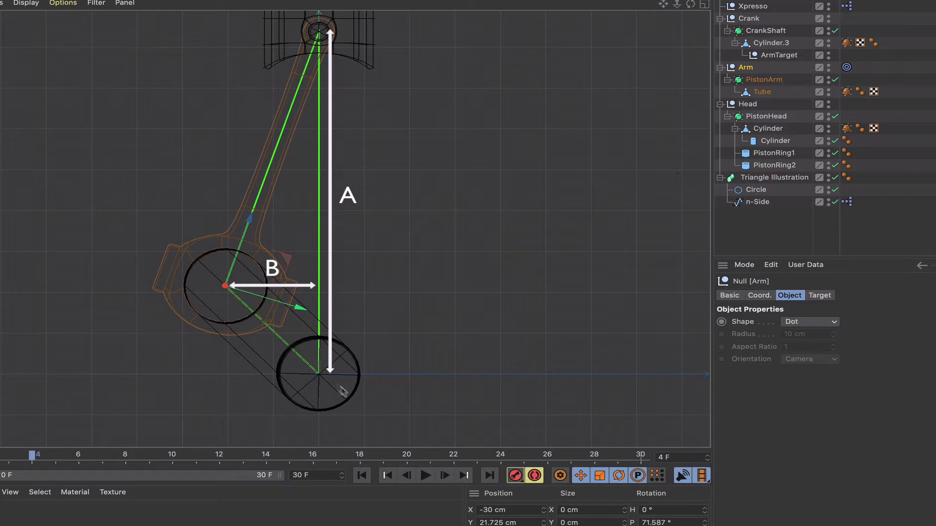
{"action": "left_click", "coordinate": [362, 475]}
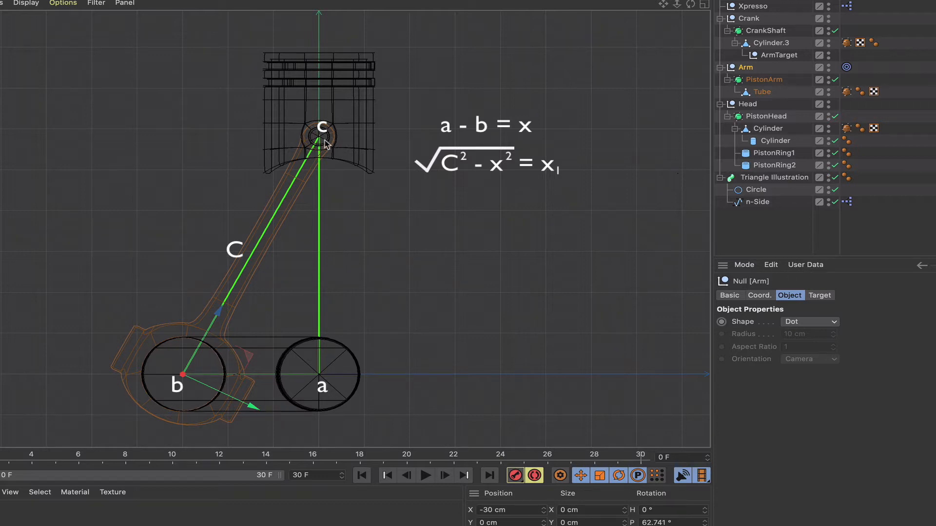
{"action": "left_click", "coordinate": [443, 476]}
{"action": "left_click", "coordinate": [443, 476]}
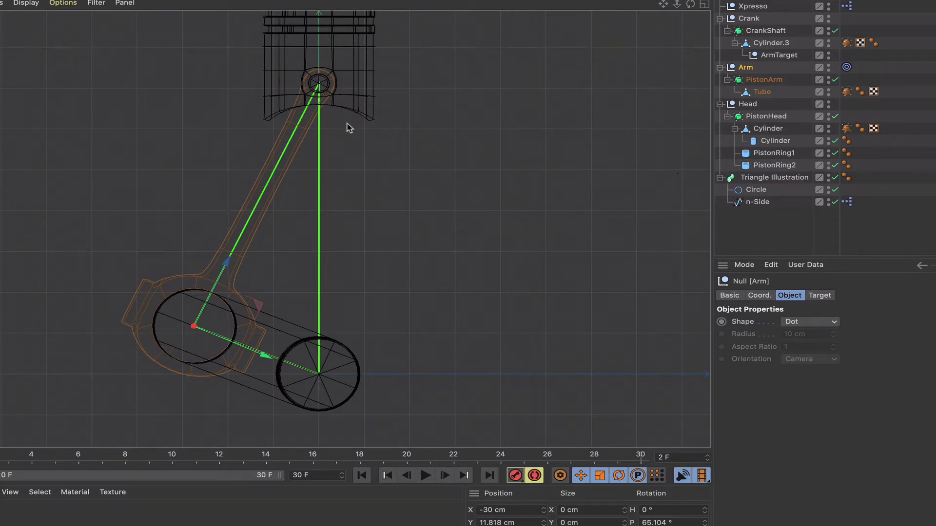
Return to the perspective view, open the Xpresso null's XPresso tag and move the editor window clear of the object list.
{"action": "key", "text": "F1"}
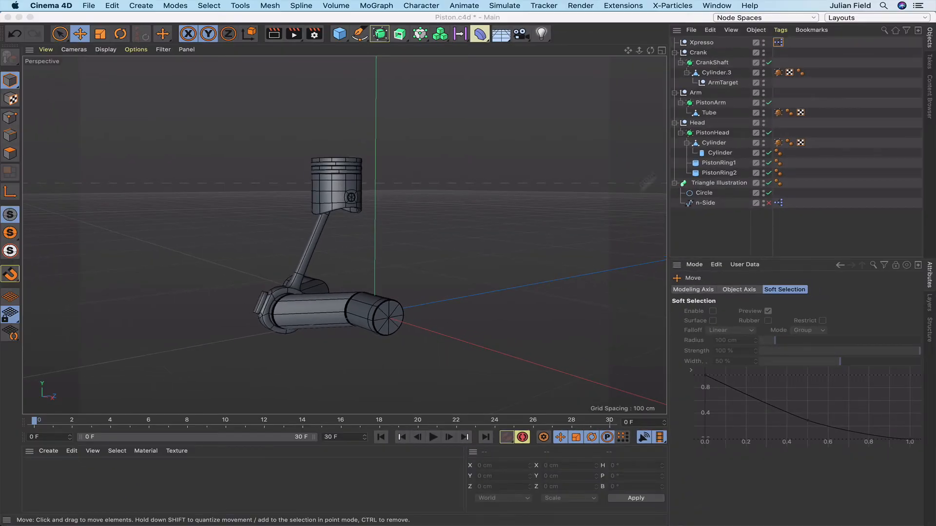
{"action": "double_click", "coordinate": [778, 43]}
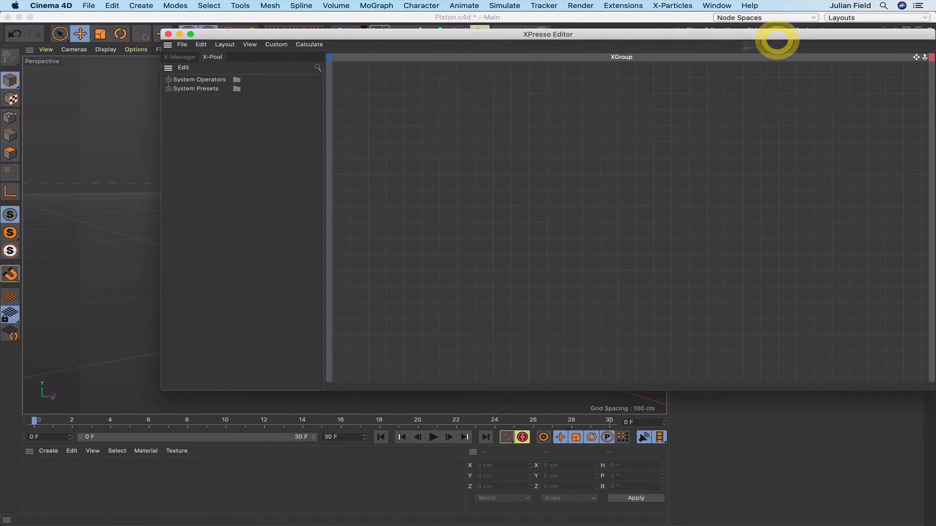
{"action": "left_click_drag", "start_coordinate": [628, 35], "coordinate": [730, 126]}
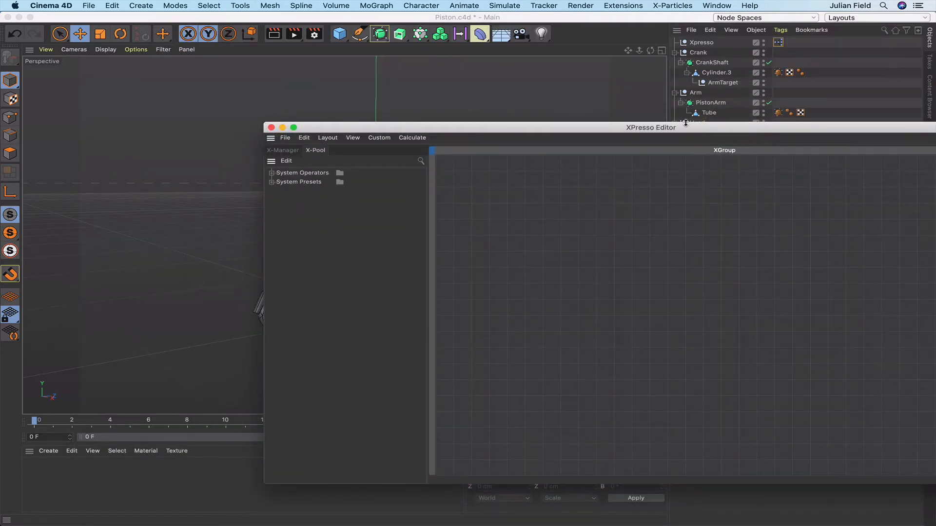
{"action": "left_click_drag", "start_coordinate": [651, 131], "coordinate": [556, 205]}
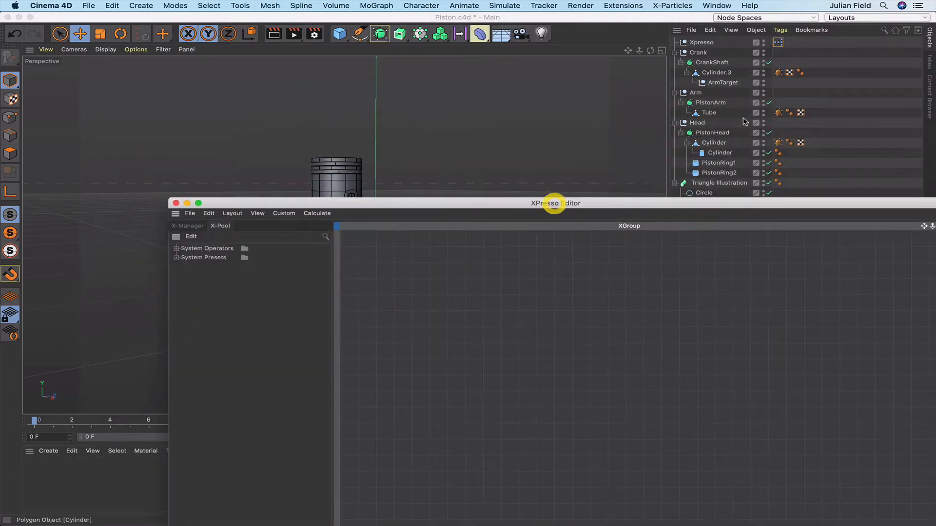
Add an ArmTarget node with a Global Position output to the XPresso graph and place it near the graph's upper-left area.
{"action": "left_click_drag", "start_coordinate": [722, 84], "coordinate": [556, 249]}
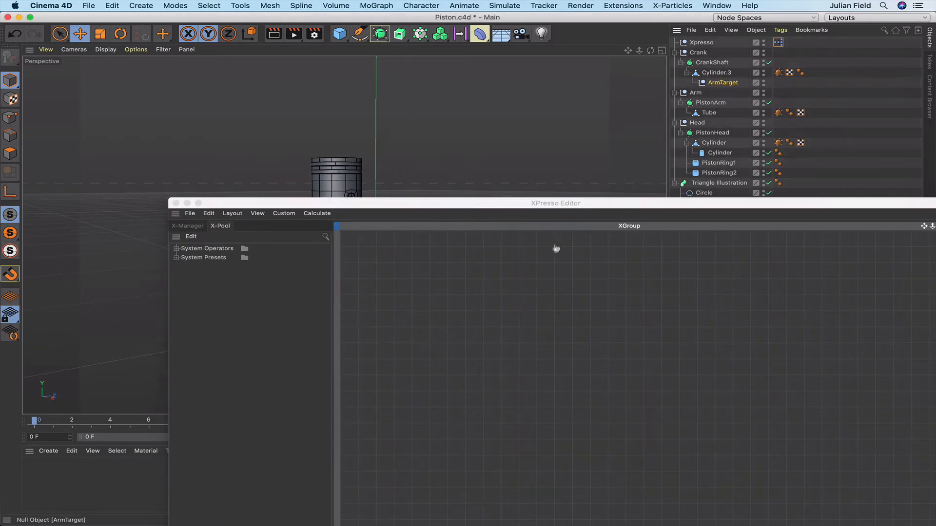
{"action": "left_click_drag", "start_coordinate": [533, 286], "coordinate": [532, 283]}
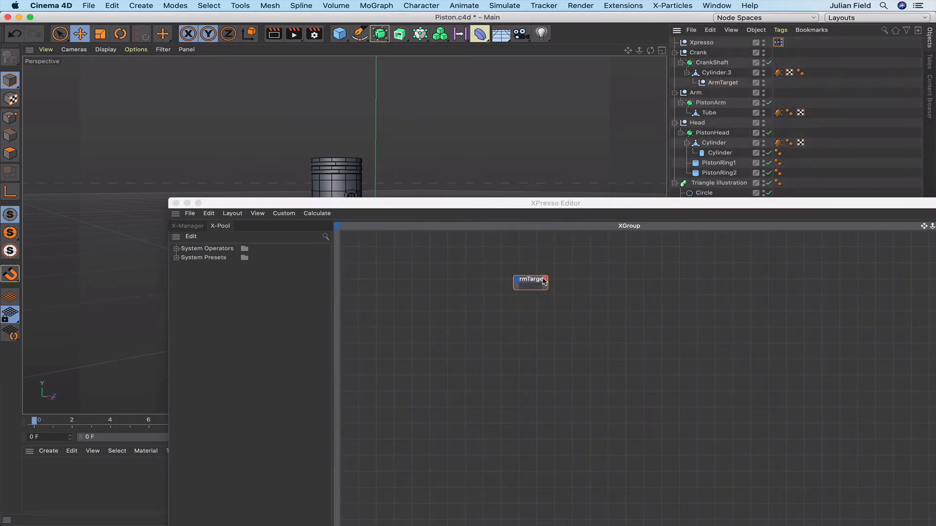
{"action": "left_click", "coordinate": [544, 282]}
{"action": "mouse_move", "coordinate": [566, 295]}
{"action": "mouse_move", "coordinate": [658, 294]}
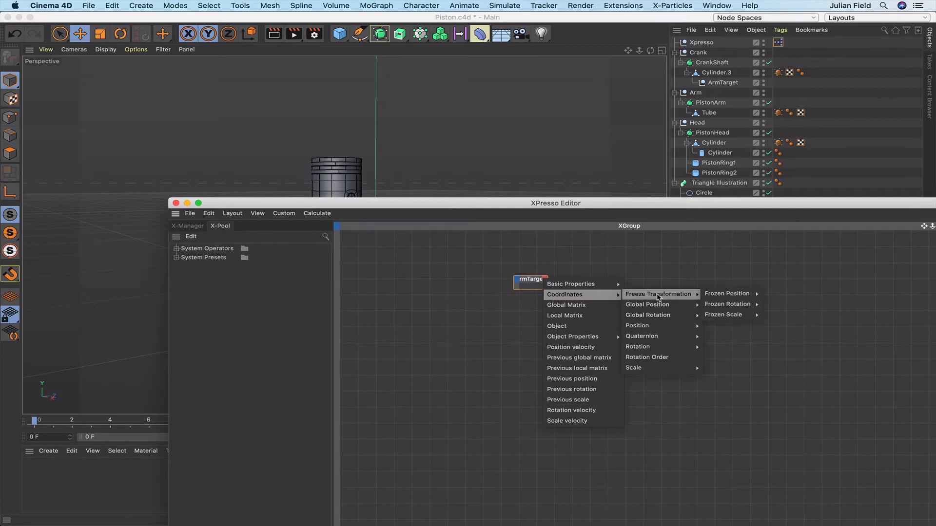
{"action": "left_click", "coordinate": [727, 304]}
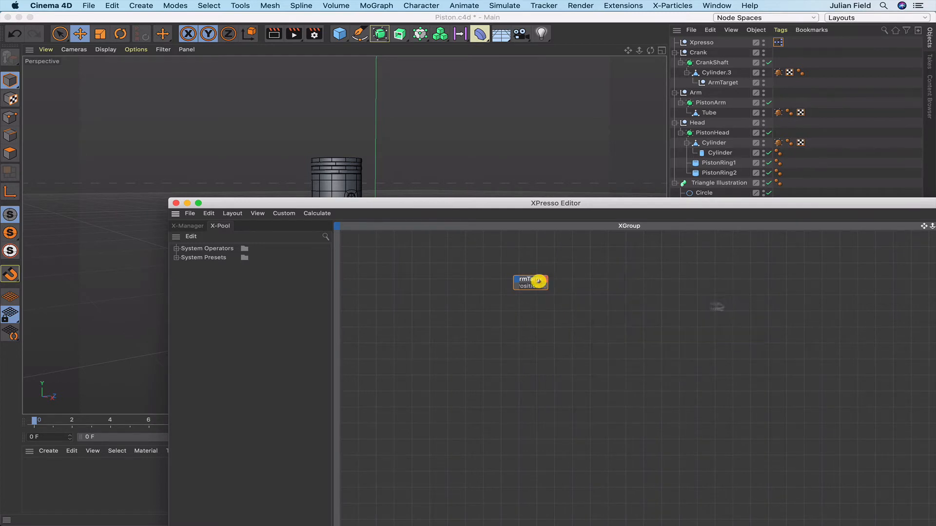
{"action": "left_click", "coordinate": [536, 279]}
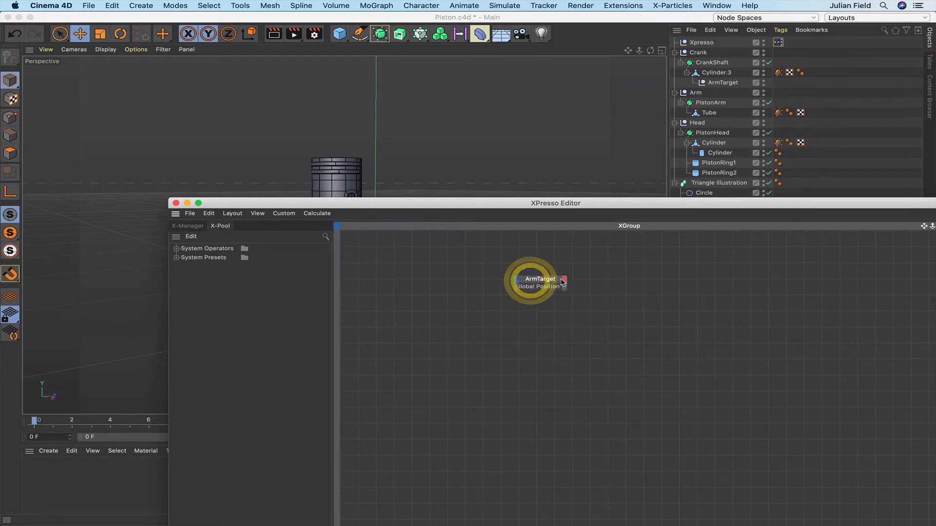
{"action": "left_click_drag", "start_coordinate": [553, 279], "coordinate": [494, 275]}
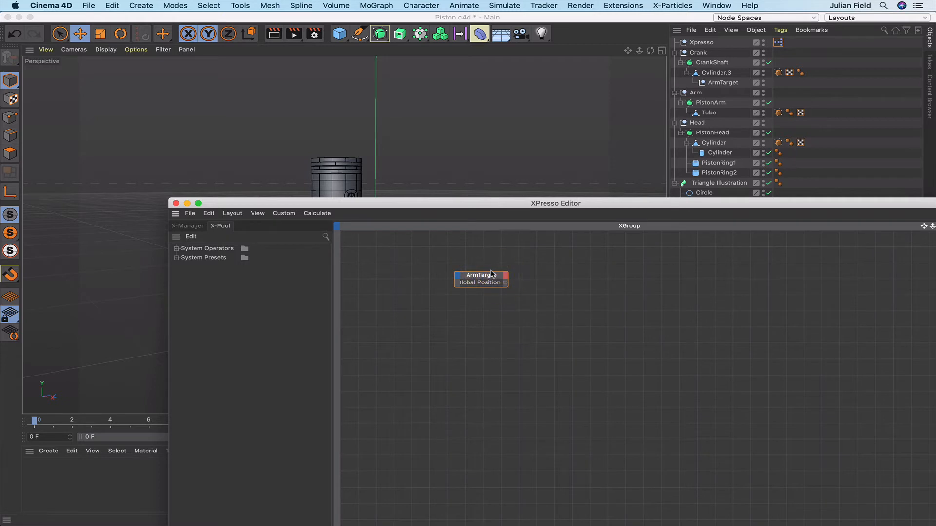
Enlarge the XPresso graph view and add an Arm node to the right of the ArmTarget node.
{"action": "left_click", "coordinate": [259, 214]}
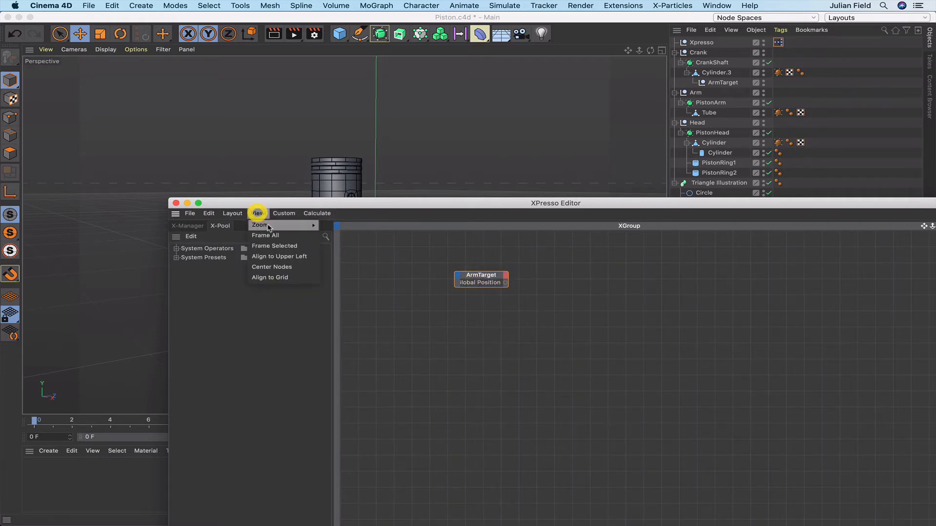
{"action": "left_click", "coordinate": [333, 225]}
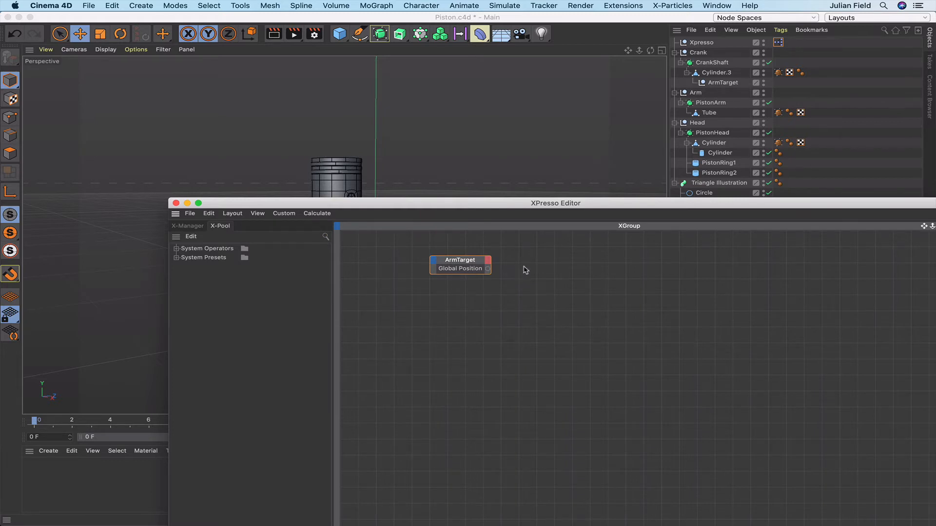
{"action": "left_click", "coordinate": [695, 92]}
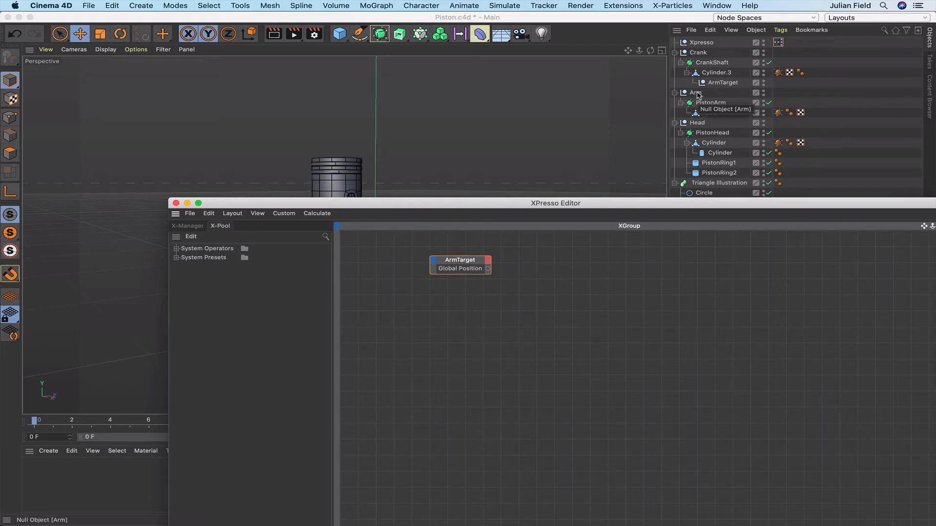
{"action": "left_click_drag", "start_coordinate": [556, 269], "coordinate": [555, 268]}
{"action": "left_click", "coordinate": [554, 267]}
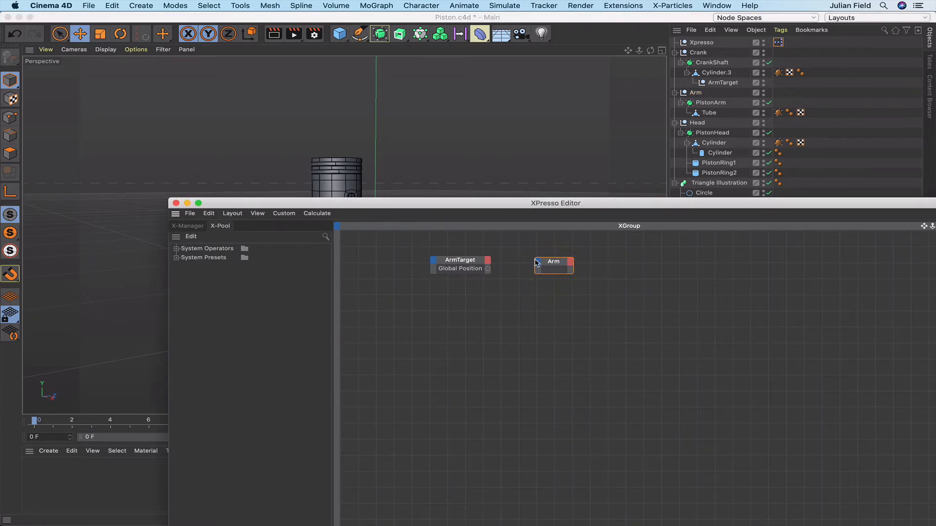
Add a Position input to the Arm node and connect ArmTarget's Global Position output to it.
{"action": "left_click", "coordinate": [536, 264]}
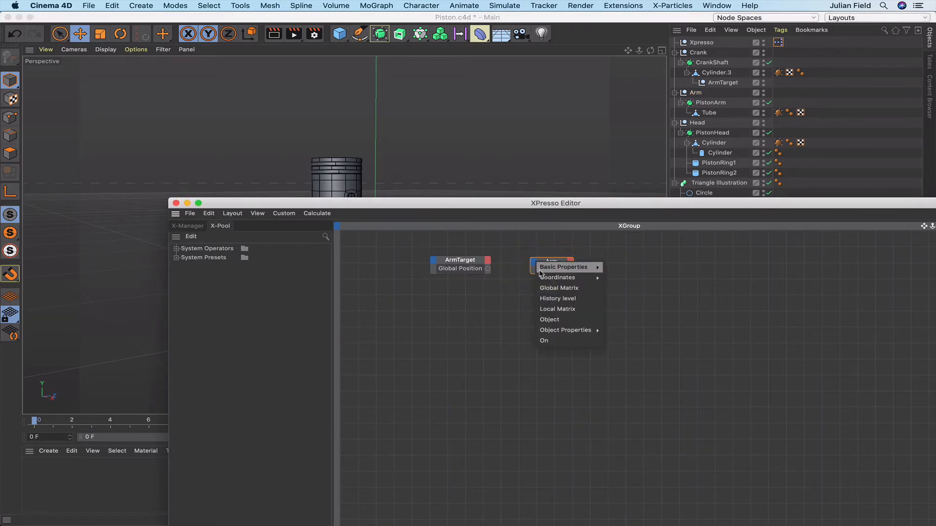
{"action": "mouse_move", "coordinate": [551, 277]}
{"action": "mouse_move", "coordinate": [625, 311]}
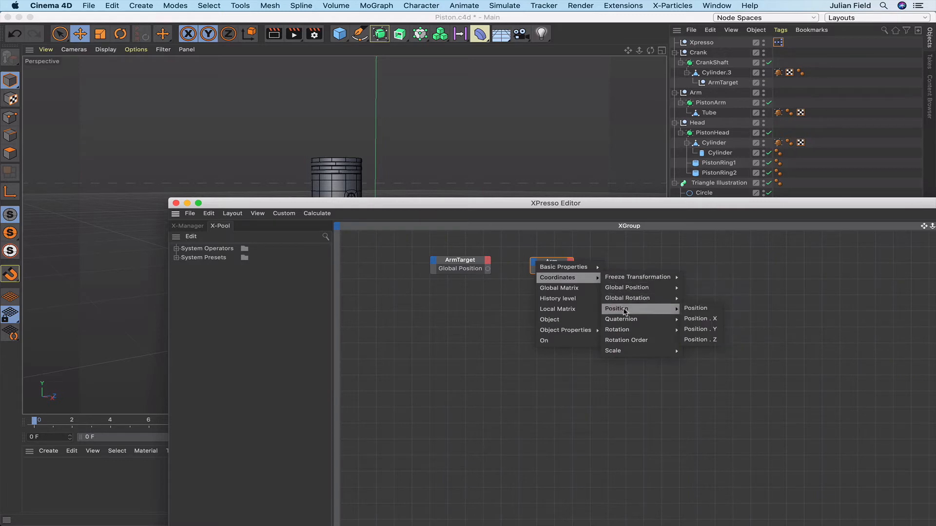
{"action": "mouse_move", "coordinate": [675, 298]}
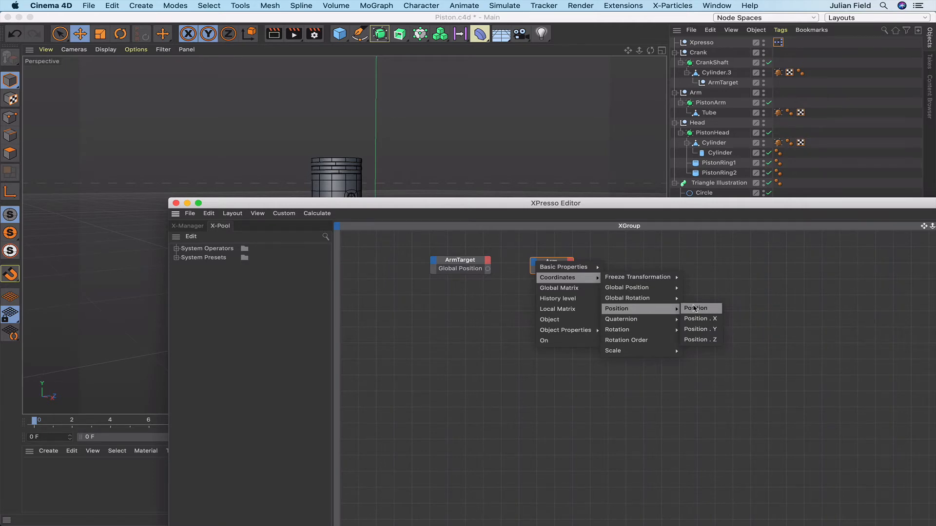
{"action": "left_click", "coordinate": [694, 308]}
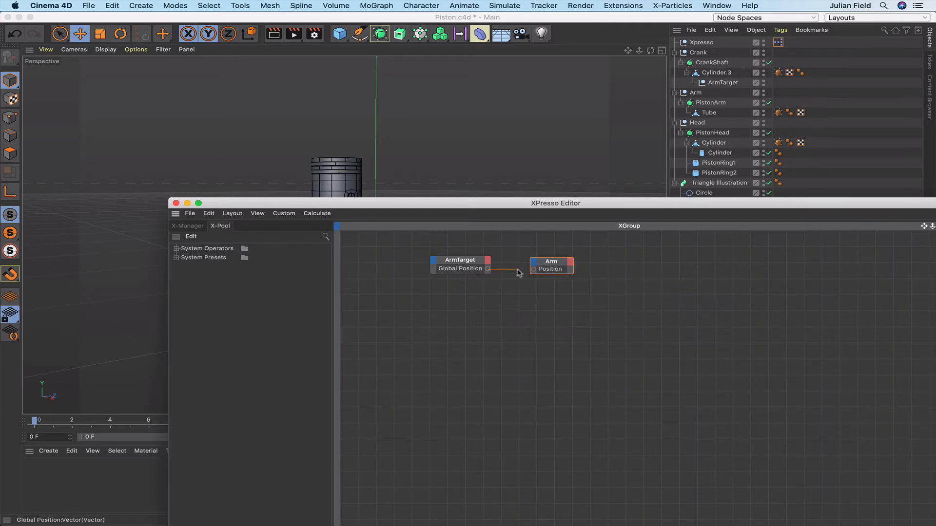
{"action": "left_click", "coordinate": [534, 272]}
Uncover the model, rotate the Crank null slightly to test the arm's position link, and undo the rotation.
{"action": "left_click_drag", "start_coordinate": [518, 205], "coordinate": [431, 387]}
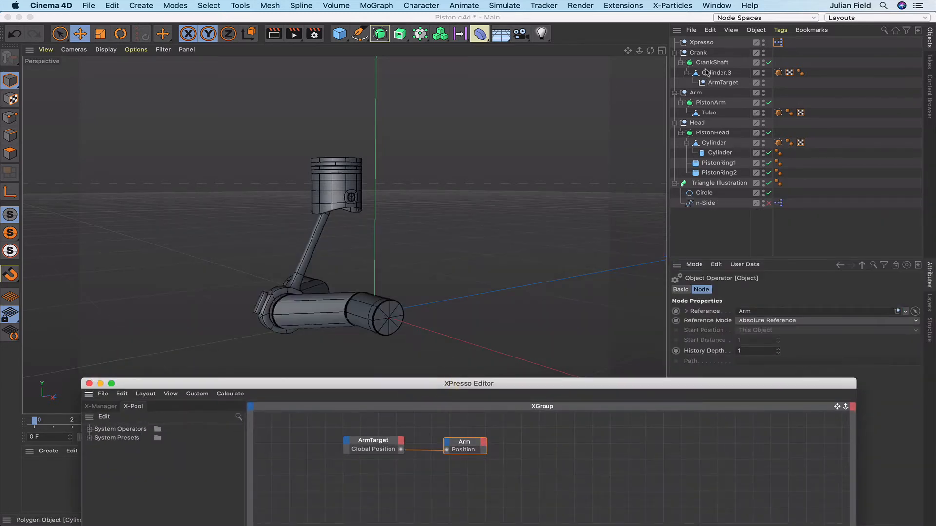
{"action": "left_click", "coordinate": [698, 53]}
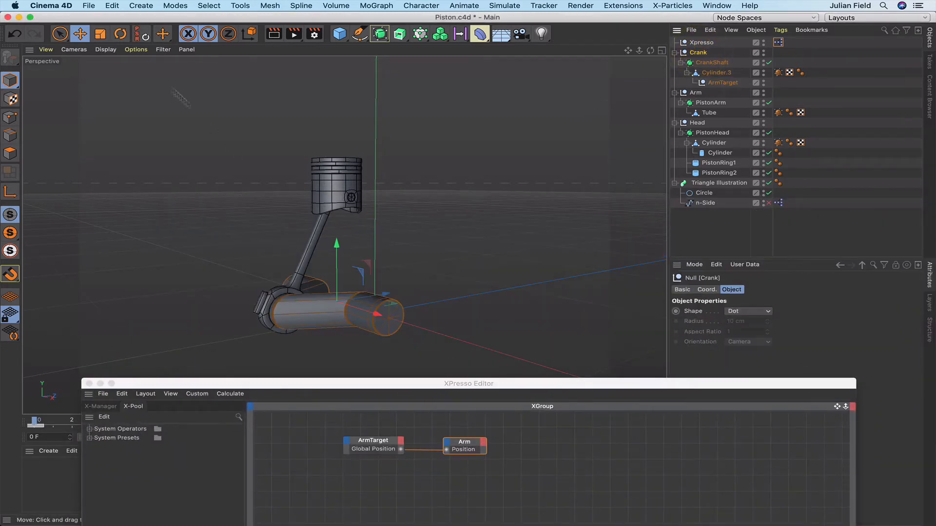
{"action": "left_click", "coordinate": [120, 33]}
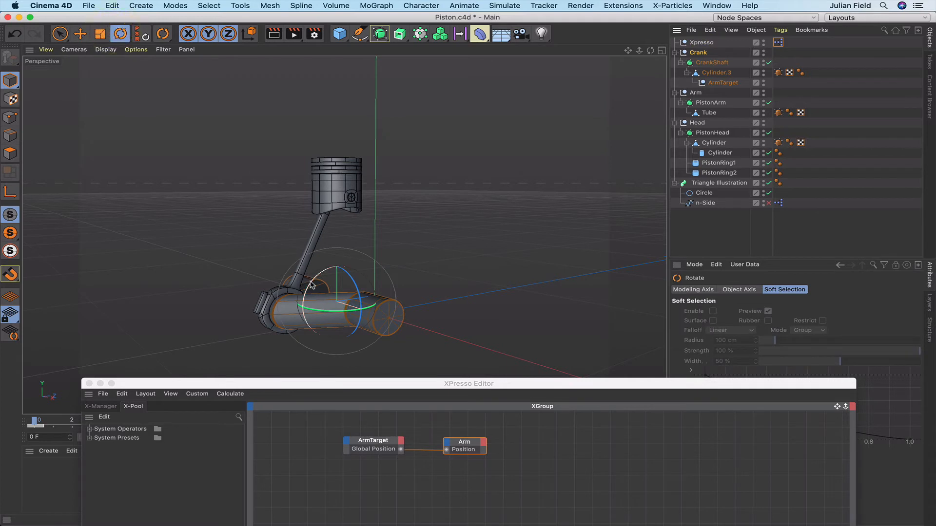
{"action": "mouse_move", "coordinate": [311, 285]}
{"action": "left_mouse_down"}
{"action": "mouse_move", "coordinate": [302, 293]}
{"action": "mouse_move", "coordinate": [290, 278]}
{"action": "mouse_move", "coordinate": [292, 326]}
{"action": "mouse_move", "coordinate": [316, 285]}
{"action": "left_mouse_up"}
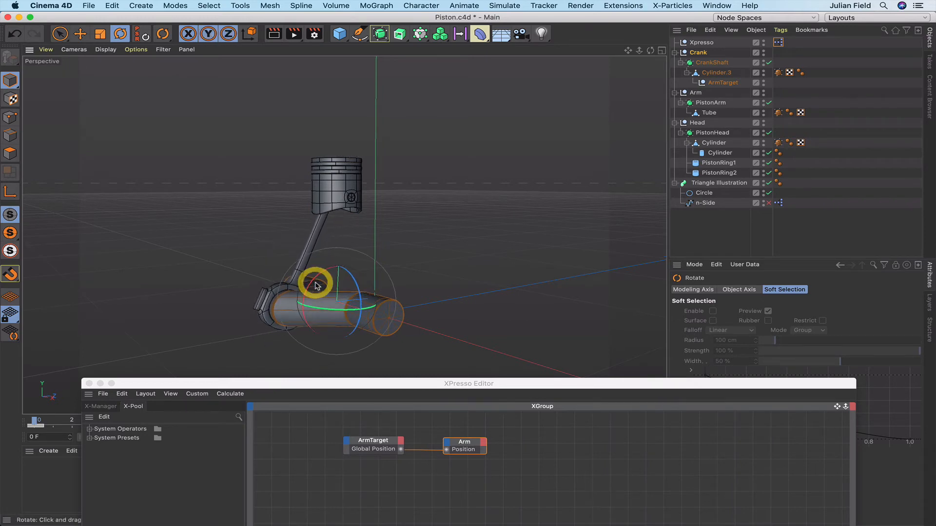
{"action": "key", "text": "super+z"}
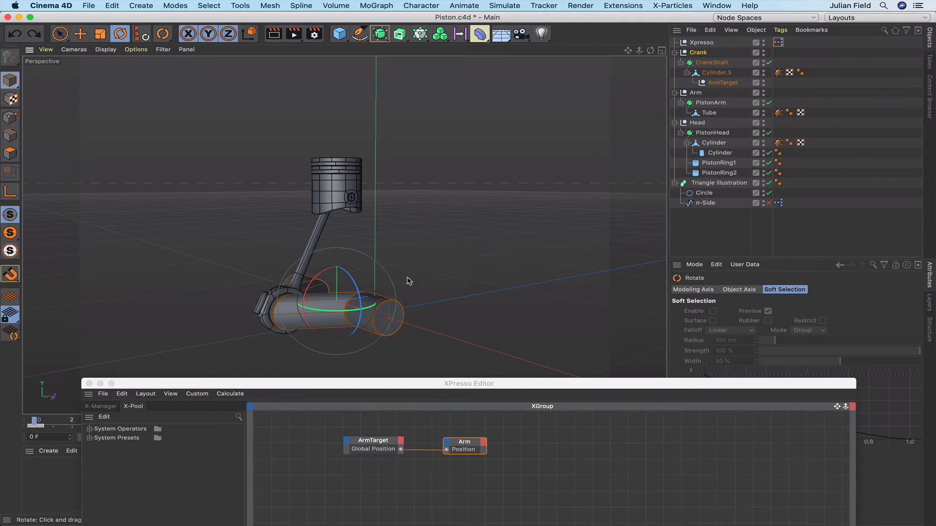
Add a Target tag to the Arm null.
{"action": "left_click_drag", "start_coordinate": [447, 384], "coordinate": [398, 274]}
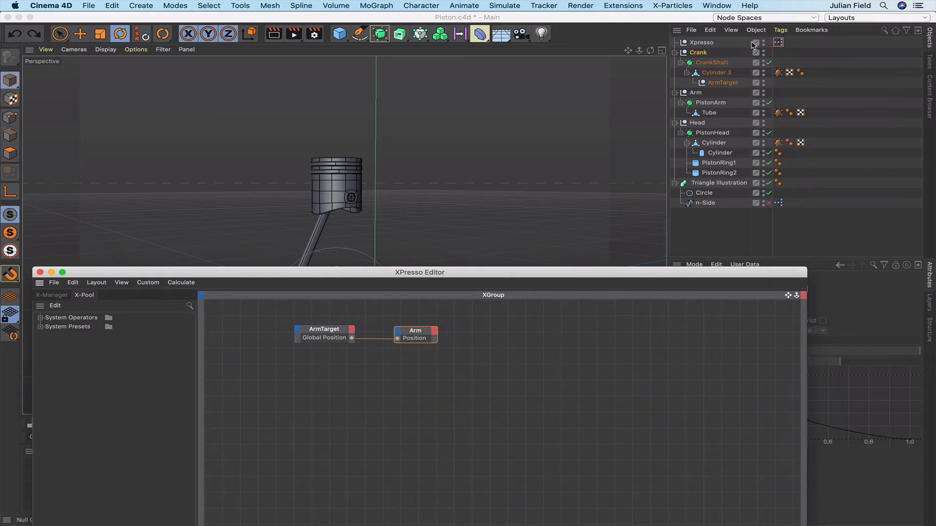
{"action": "left_click_drag", "start_coordinate": [702, 272], "coordinate": [670, 319]}
{"action": "left_click", "coordinate": [703, 93]}
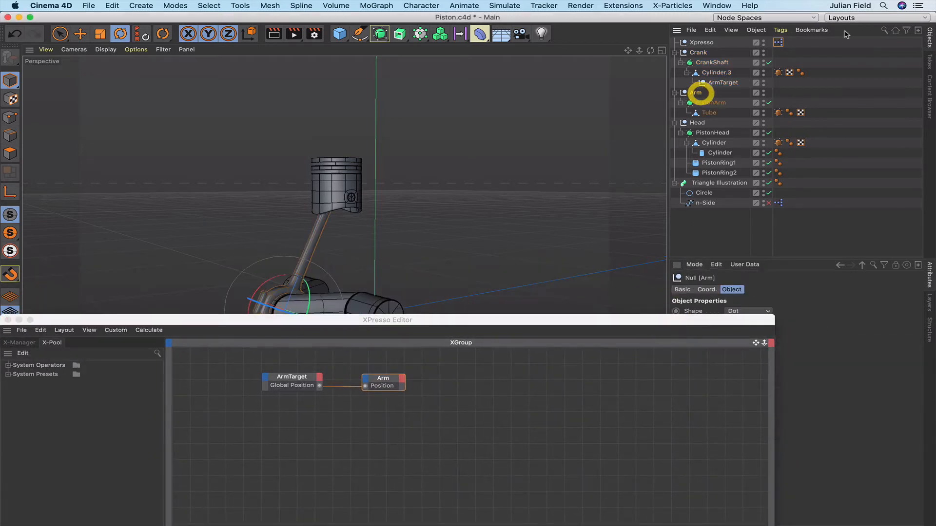
{"action": "left_click", "coordinate": [781, 30]}
{"action": "mouse_move", "coordinate": [796, 46]}
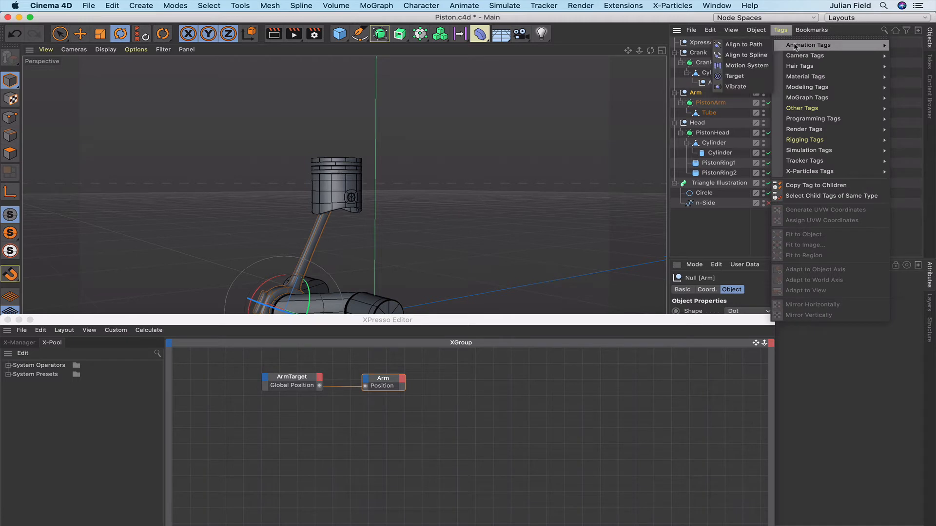
{"action": "left_click", "coordinate": [755, 78]}
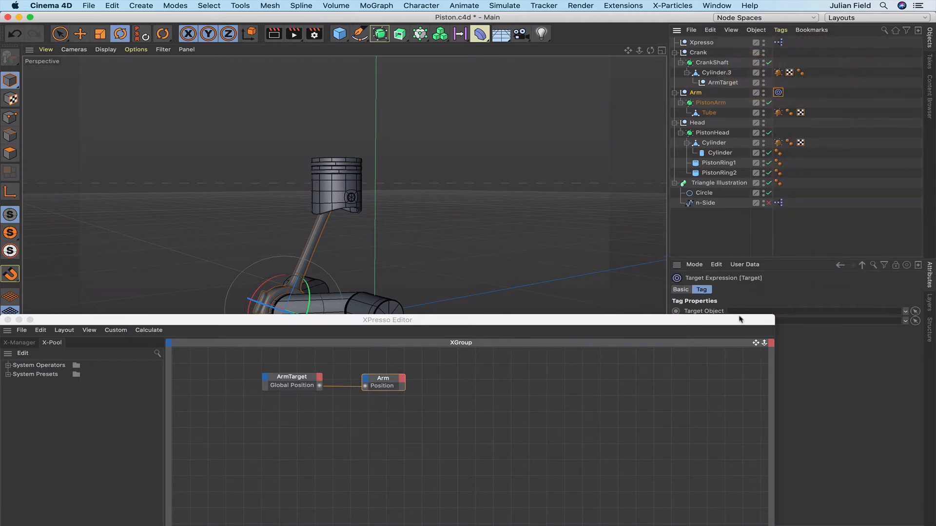
Check the Head null's pivot in the side view, set Head as the Arm Target tag's Target Object, and compare the arm's alignment.
{"action": "left_click_drag", "start_coordinate": [740, 320], "coordinate": [671, 358]}
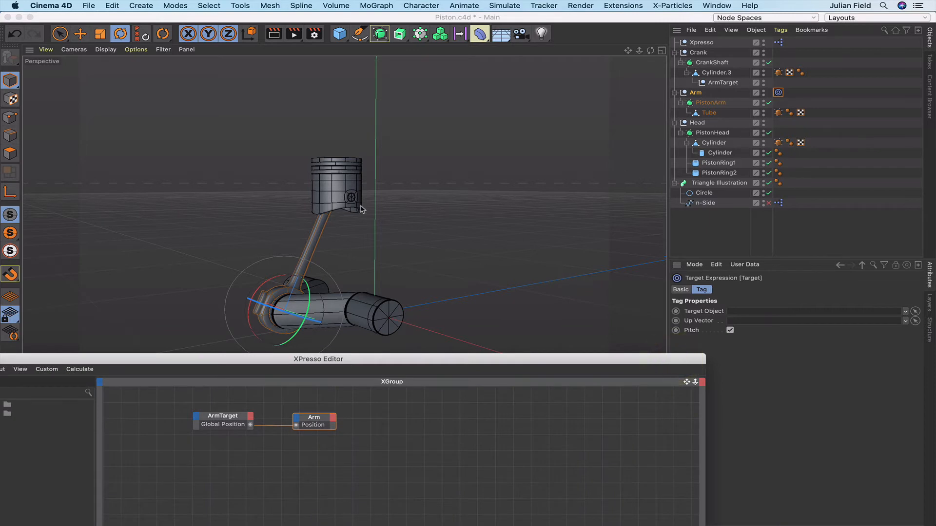
{"action": "left_click", "coordinate": [695, 123]}
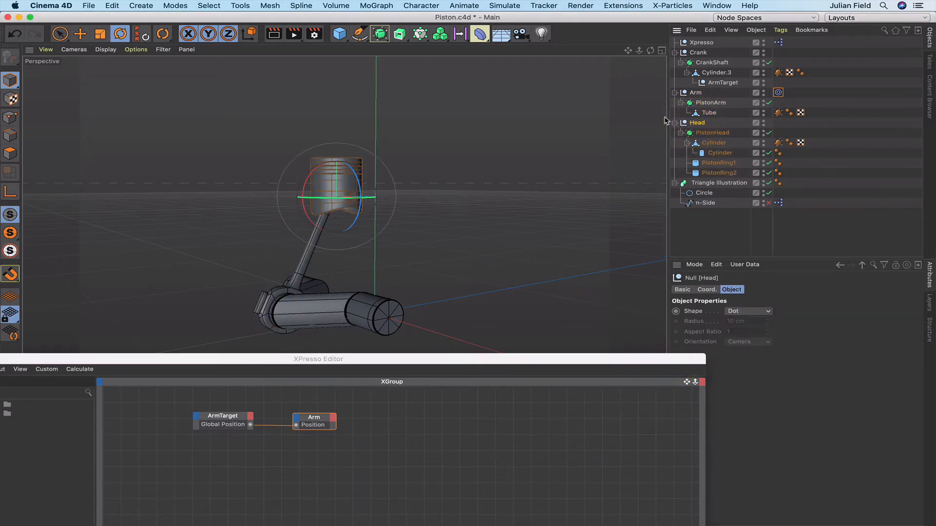
{"action": "key", "text": "F3"}
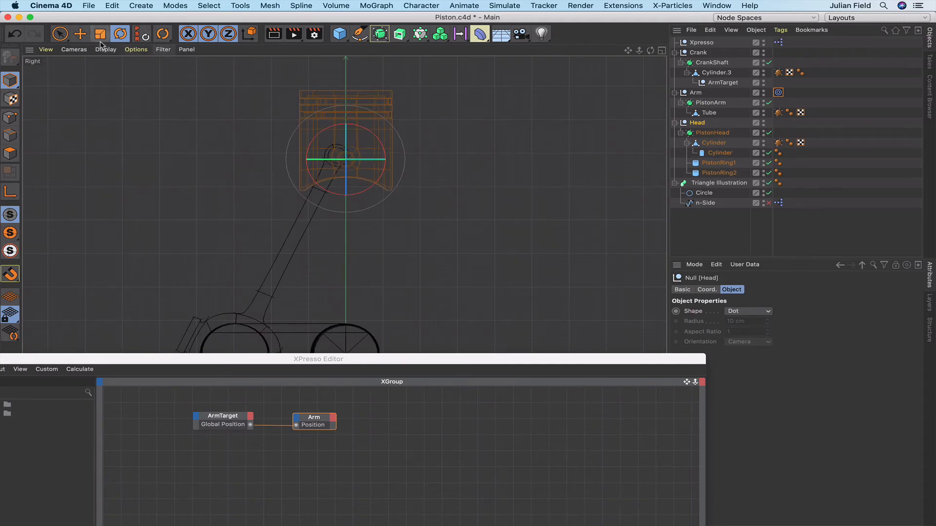
{"action": "key", "text": "e"}
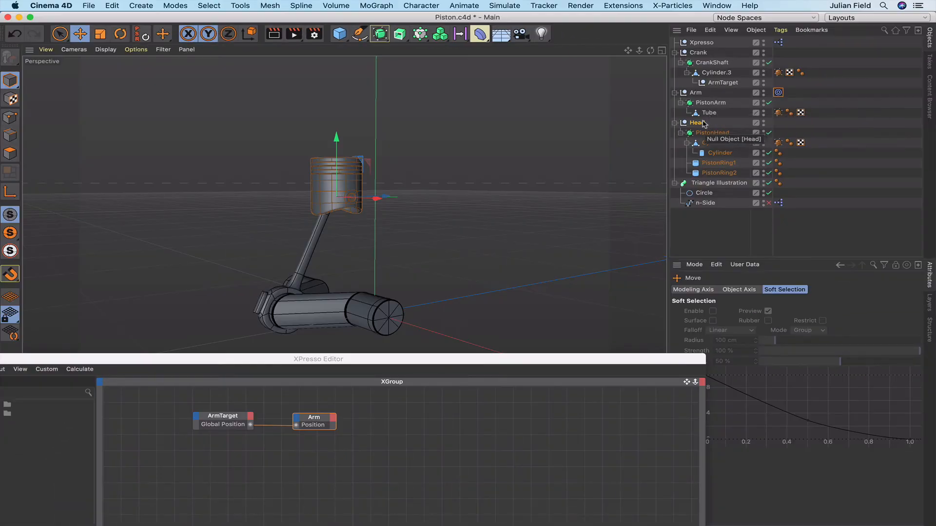
{"action": "left_click", "coordinate": [777, 92]}
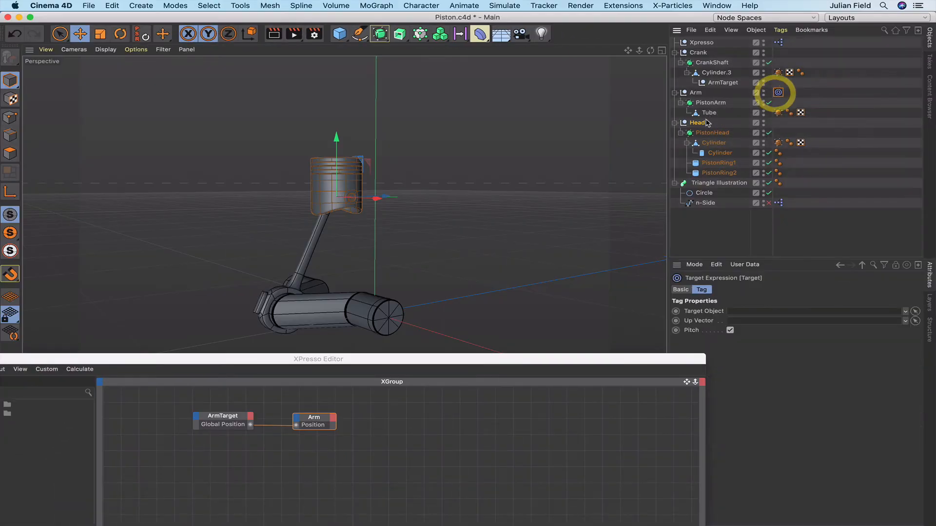
{"action": "left_click_drag", "start_coordinate": [699, 125], "coordinate": [753, 310]}
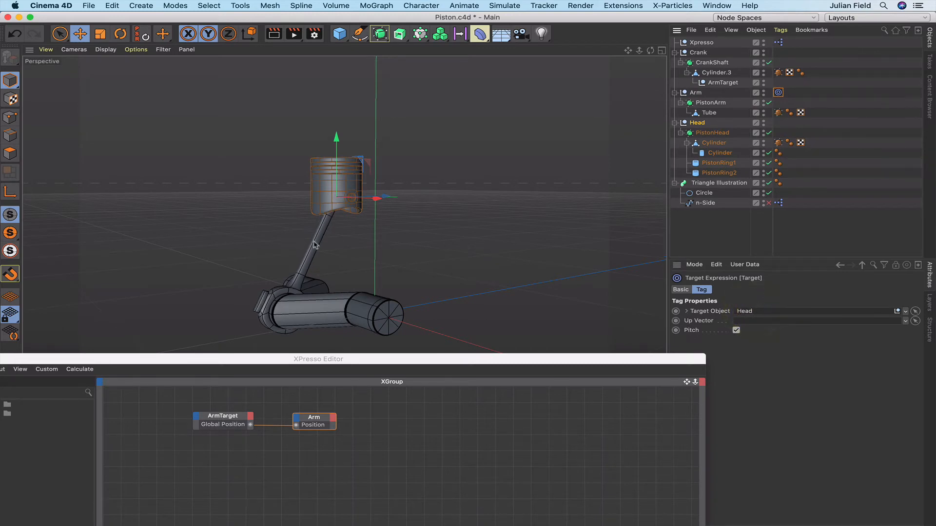
{"action": "key", "text": "F3"}
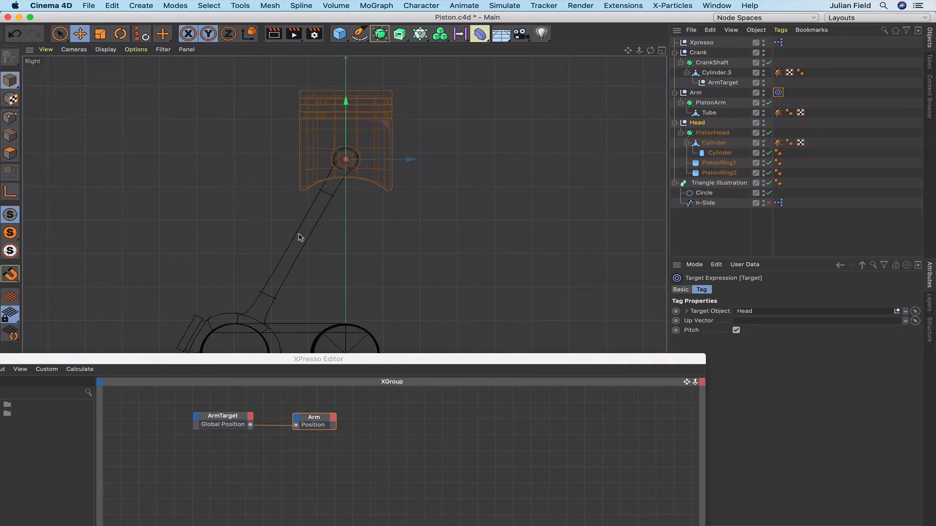
{"action": "key", "text": "F1"}
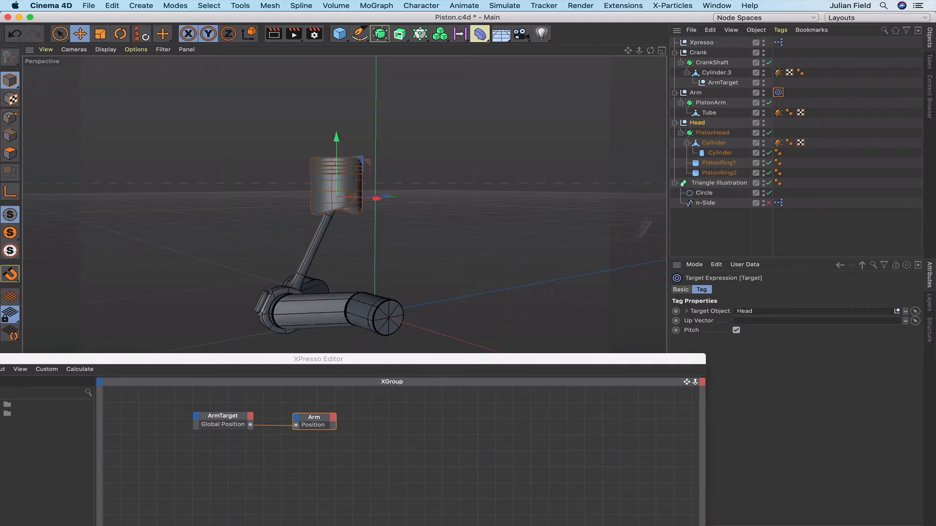
Rotate the Crank null around its axis and back to test how the arm aims at the piston head.
{"action": "left_click", "coordinate": [698, 52]}
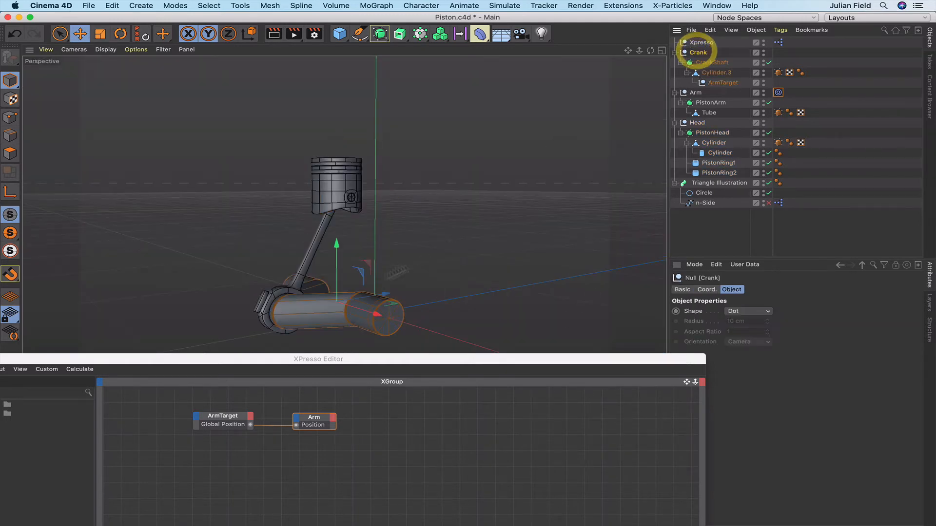
{"action": "left_click", "coordinate": [120, 34]}
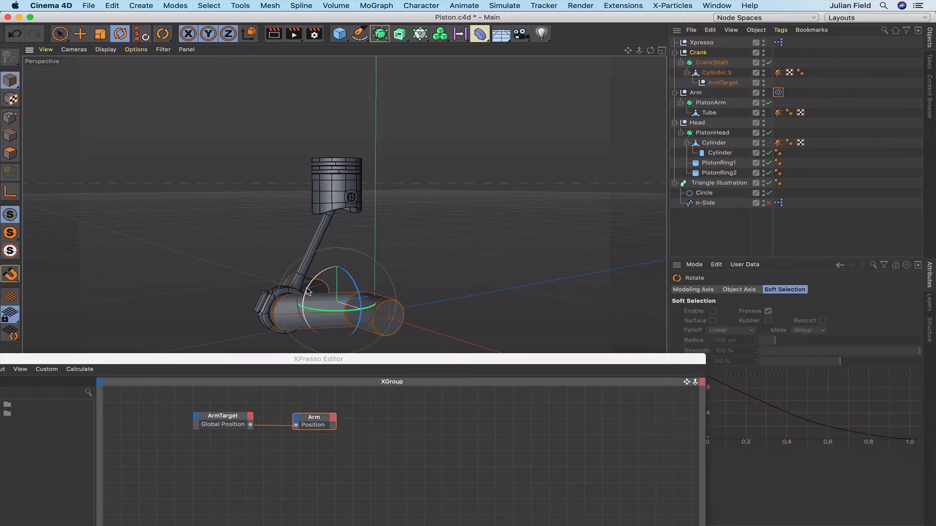
{"action": "left_click_drag", "start_coordinate": [310, 292], "coordinate": [331, 277]}
{"action": "left_click_drag", "start_coordinate": [346, 268], "coordinate": [392, 300]}
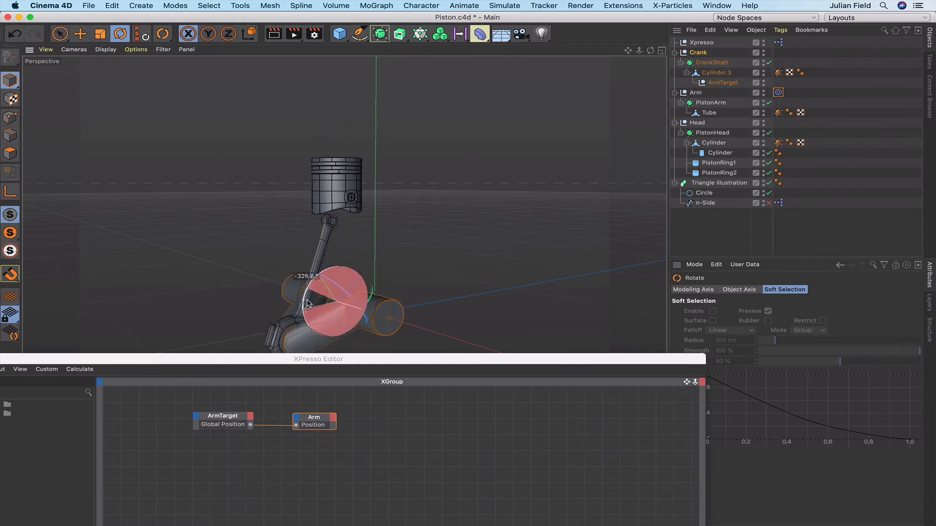
{"action": "left_click_drag", "start_coordinate": [307, 303], "coordinate": [392, 289]}
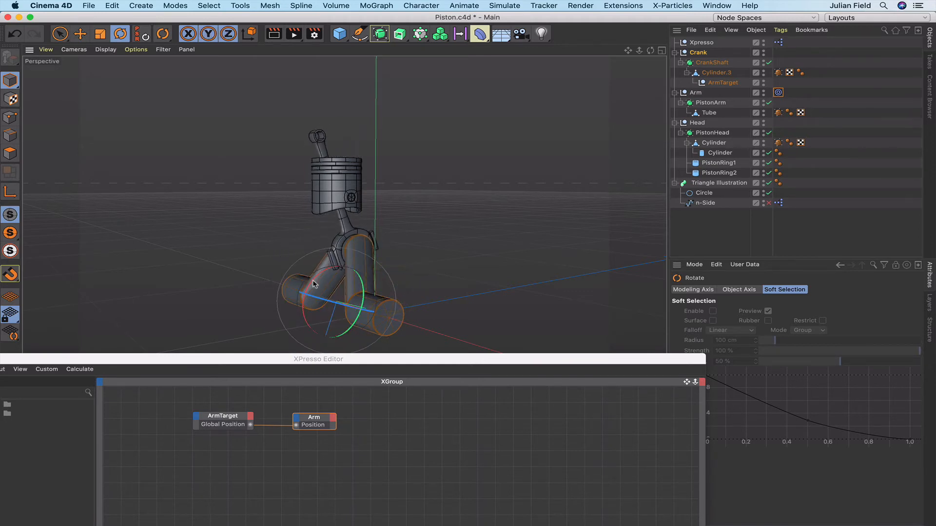
{"action": "left_click_drag", "start_coordinate": [313, 285], "coordinate": [323, 330]}
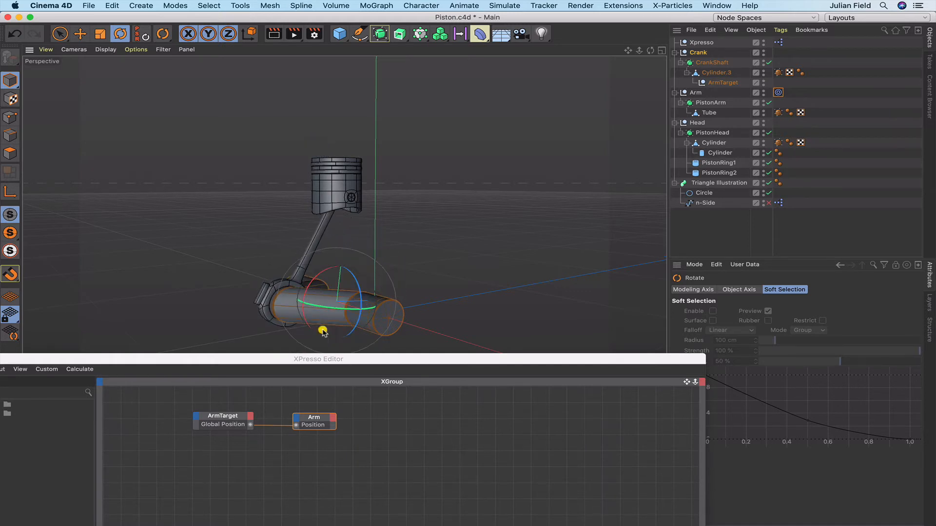
{"action": "left_click_drag", "start_coordinate": [445, 366], "coordinate": [449, 478]}
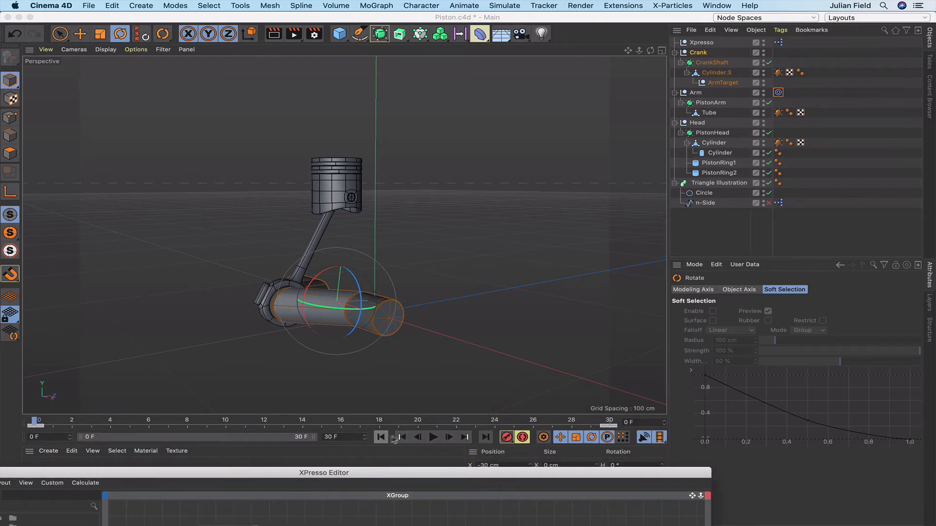
Bring the CrankShaft object into the XPresso graph as a node and give it a Global Position . Z output.
{"action": "left_click_drag", "start_coordinate": [381, 476], "coordinate": [516, 257]}
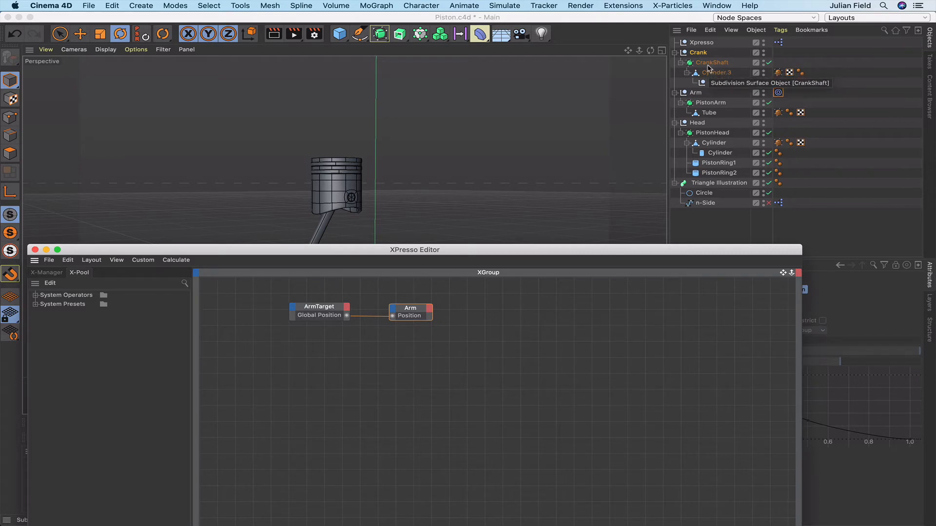
{"action": "left_click", "coordinate": [713, 64]}
{"action": "left_click_drag", "start_coordinate": [377, 368], "coordinate": [298, 374]}
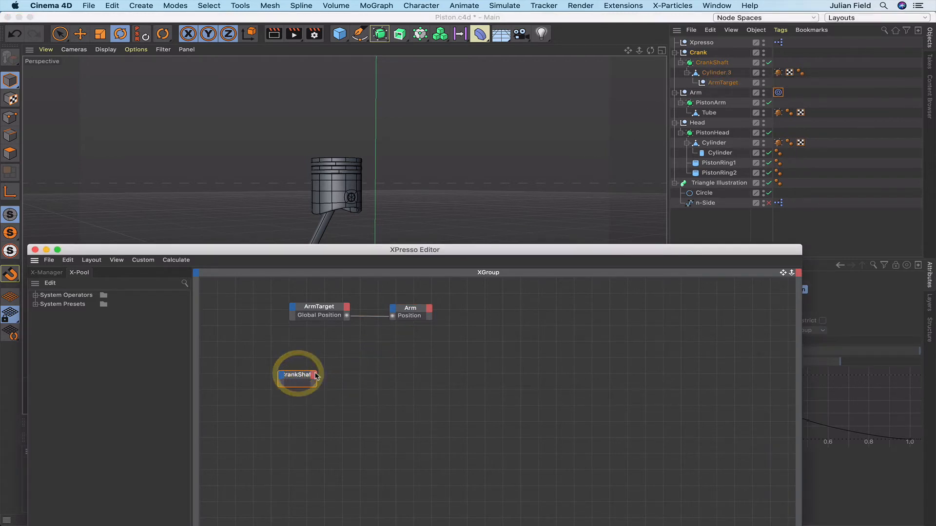
{"action": "left_click", "coordinate": [313, 374]}
{"action": "mouse_move", "coordinate": [319, 381]}
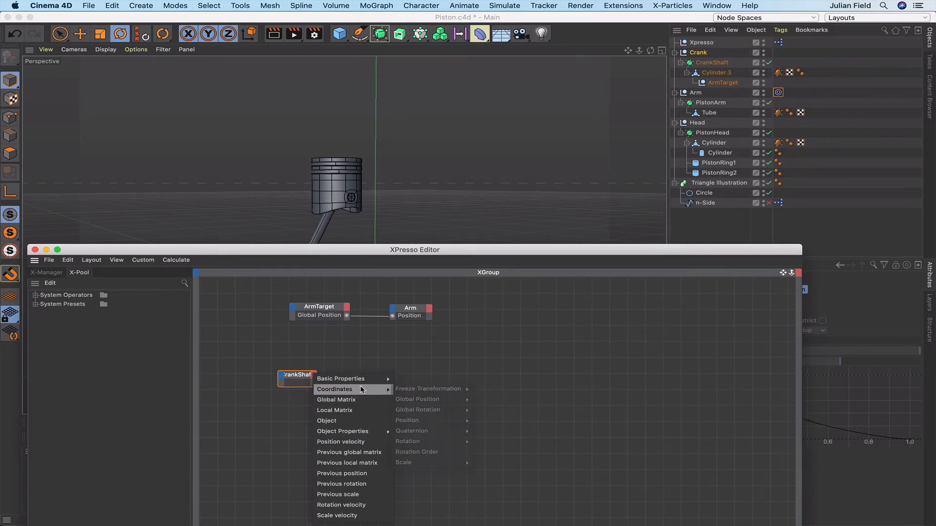
{"action": "mouse_move", "coordinate": [429, 399]}
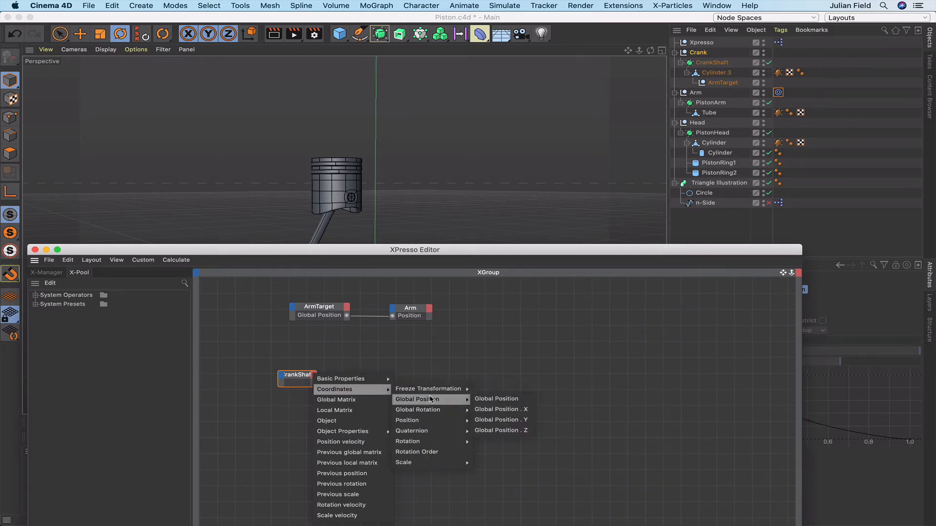
{"action": "left_click", "coordinate": [508, 432]}
Show the model in the right-side view, and expand the CrankShaft node and place it beneath the ArmTarget node.
{"action": "left_click_drag", "start_coordinate": [505, 252], "coordinate": [480, 364]}
{"action": "key", "text": "F3"}
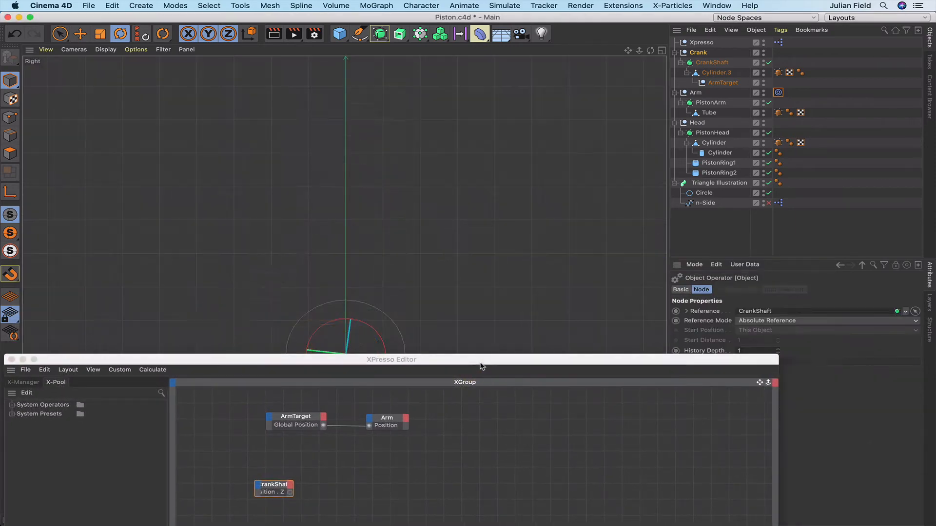
{"action": "left_click_drag", "start_coordinate": [486, 363], "coordinate": [482, 388]}
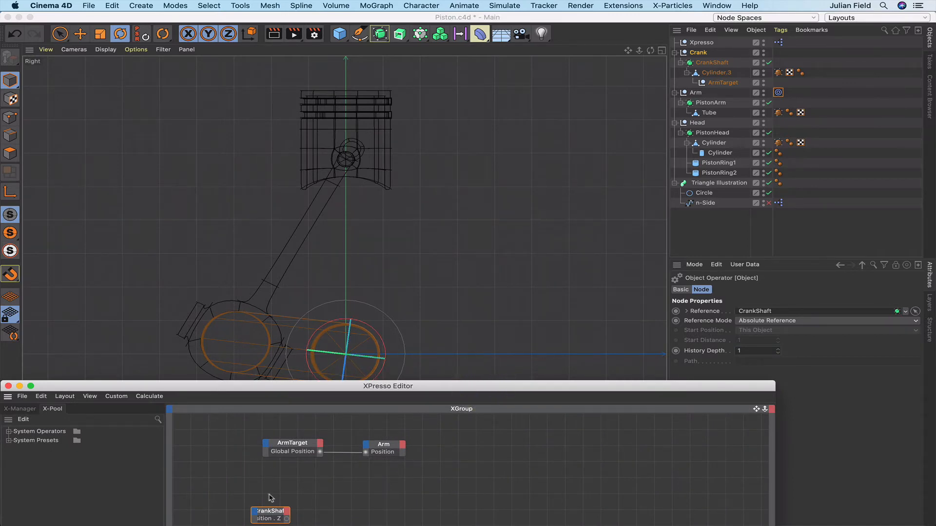
{"action": "left_click_drag", "start_coordinate": [272, 512], "coordinate": [258, 483]}
{"action": "key", "text": "a"}
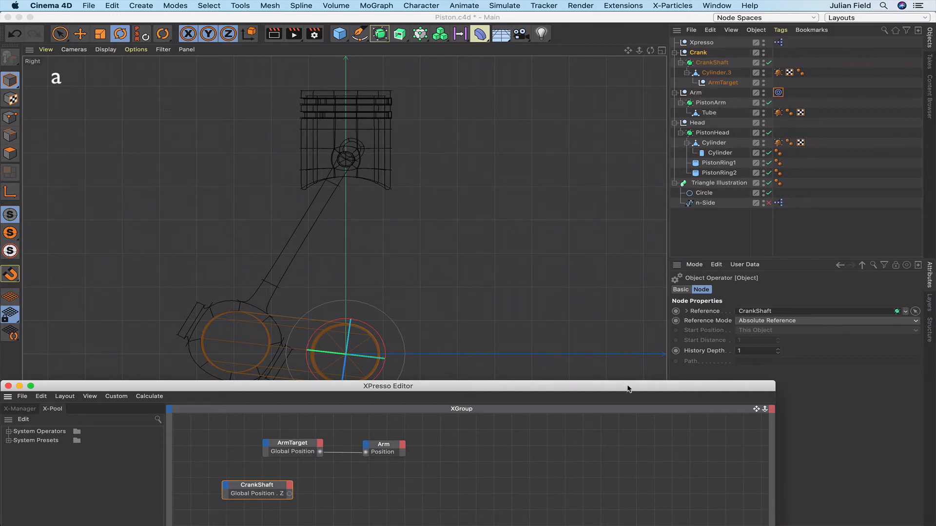
{"action": "left_click_drag", "start_coordinate": [628, 388], "coordinate": [643, 421]}
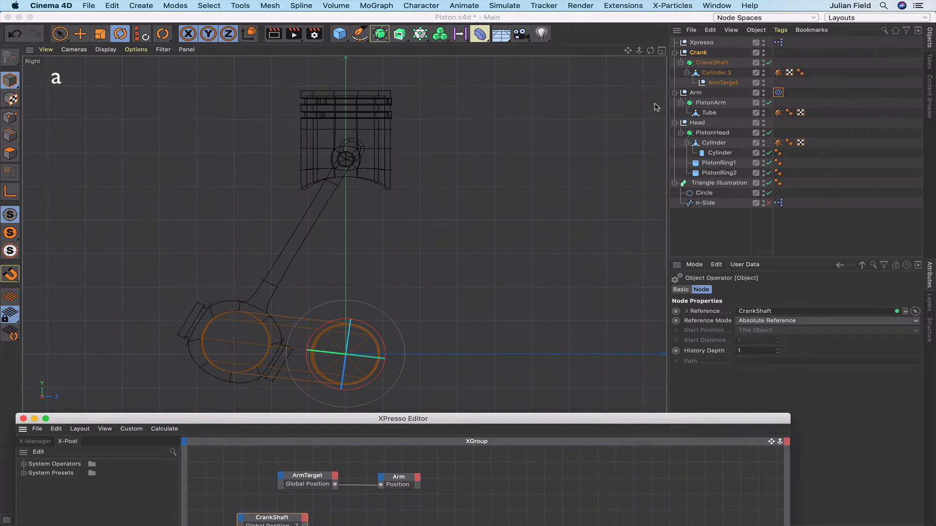
Add the Arm null to the XPresso graph as a second Arm node and place it below the CrankShaft node.
{"action": "left_click", "coordinate": [697, 53]}
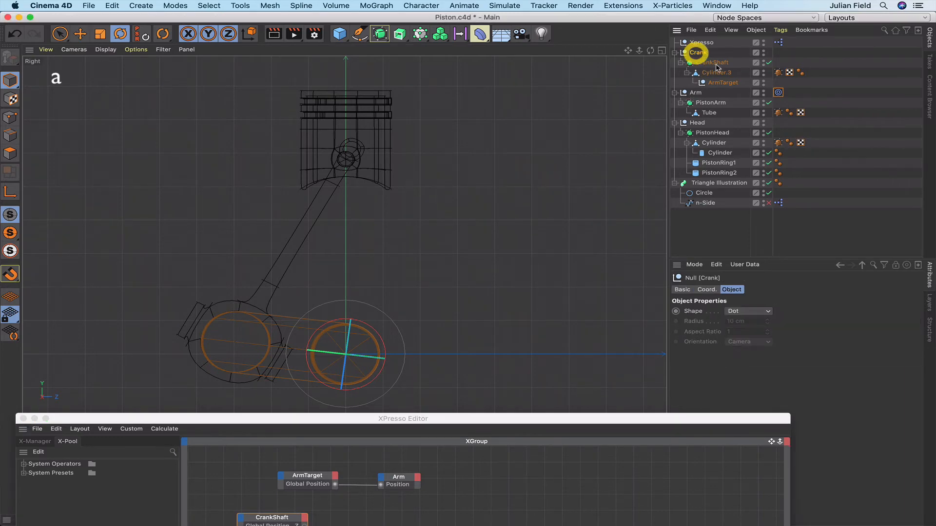
{"action": "left_click", "coordinate": [712, 62]}
{"action": "left_click", "coordinate": [701, 52]}
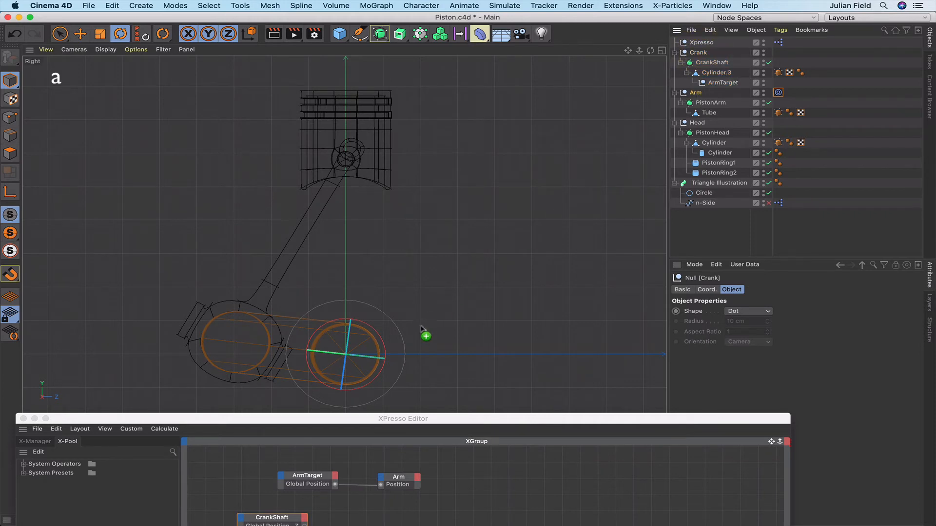
{"action": "left_click_drag", "start_coordinate": [374, 472], "coordinate": [375, 505]}
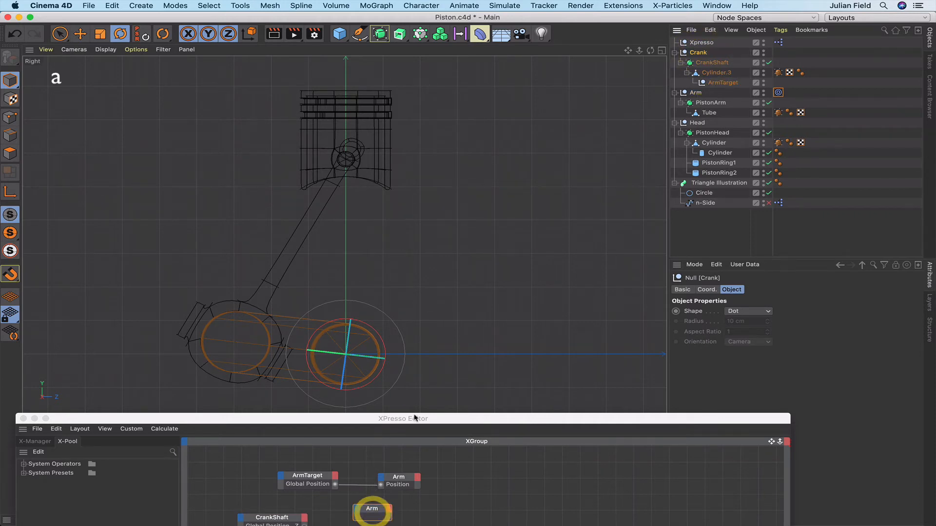
{"action": "left_click_drag", "start_coordinate": [413, 418], "coordinate": [420, 230]}
{"action": "left_click_drag", "start_coordinate": [382, 329], "coordinate": [272, 415]}
{"action": "left_click", "coordinate": [271, 413]}
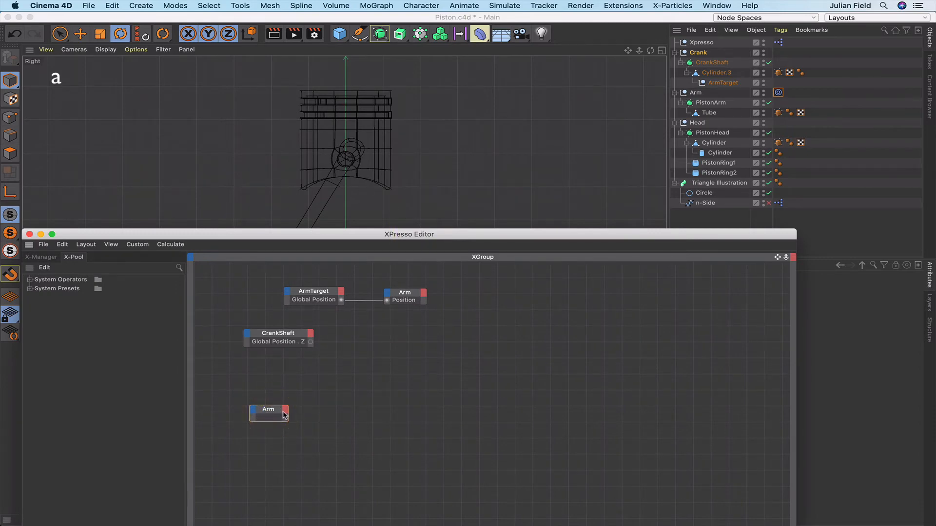
Give the new Arm node a Global Position . Z output, then expand it and align it under CrankShaft.
{"action": "left_click", "coordinate": [284, 415]}
{"action": "mouse_move", "coordinate": [316, 392]}
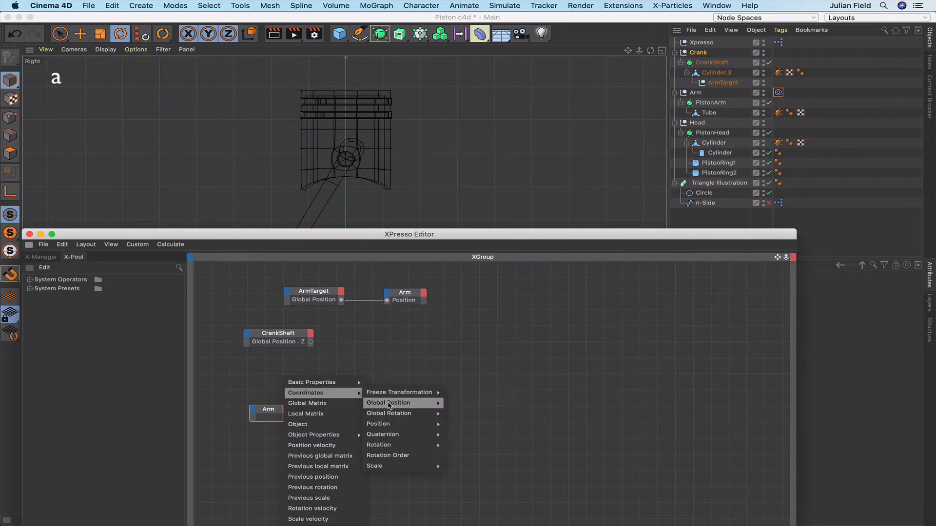
{"action": "mouse_move", "coordinate": [389, 405]}
{"action": "left_click", "coordinate": [449, 428]}
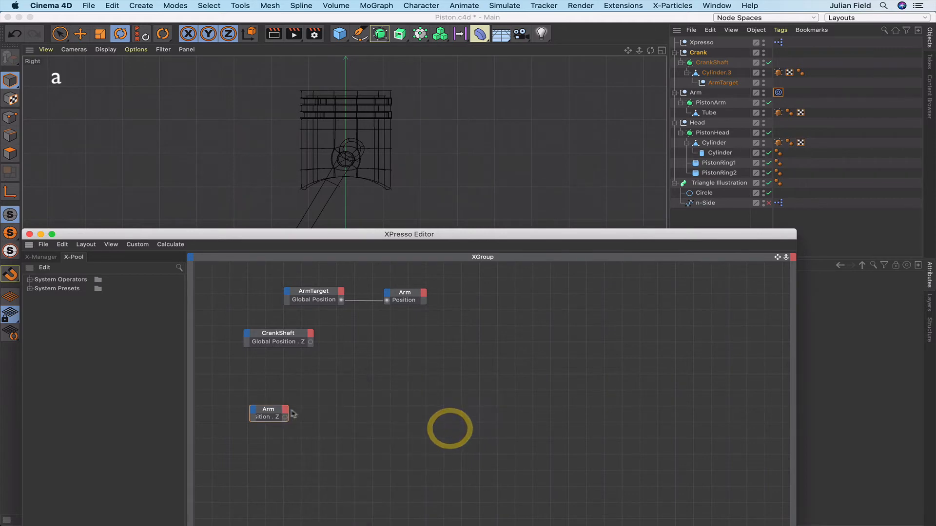
{"action": "left_click", "coordinate": [269, 412]}
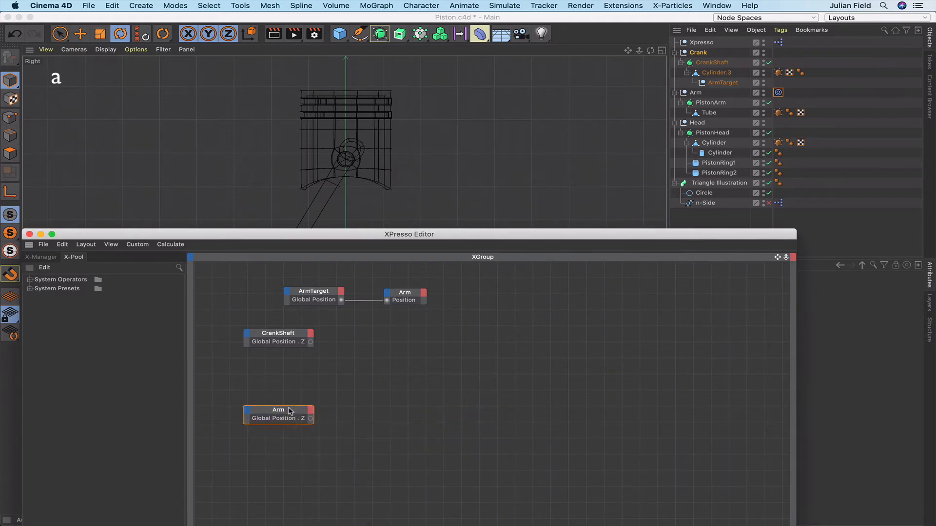
{"action": "left_click", "coordinate": [291, 410]}
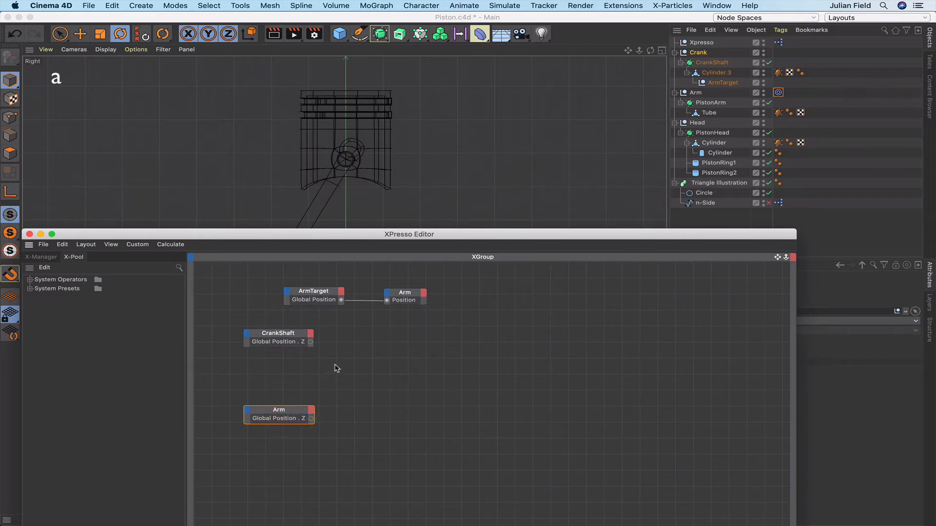
Add a Math node to the XPresso graph between and beside the CrankShaft and lower Arm nodes.
{"action": "right_click", "coordinate": [336, 368]}
{"action": "mouse_move", "coordinate": [371, 371]}
{"action": "mouse_move", "coordinate": [464, 373]}
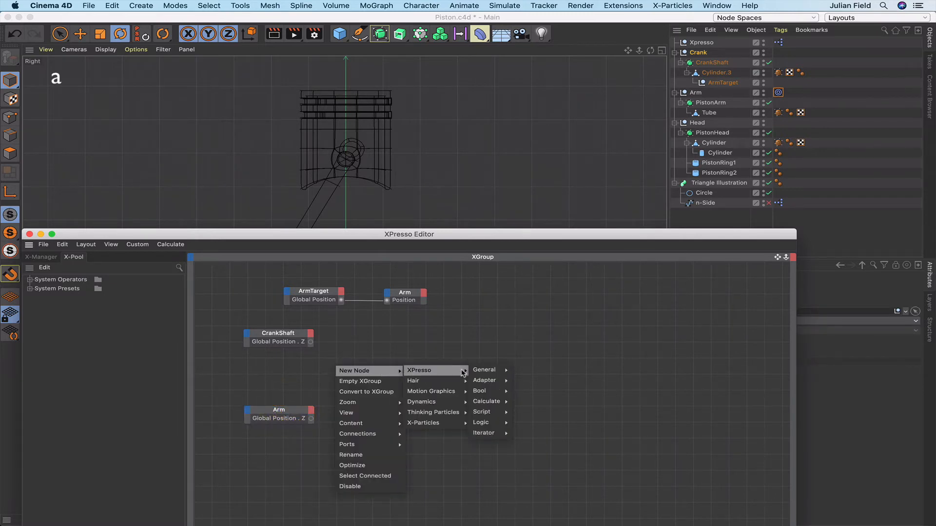
{"action": "mouse_move", "coordinate": [493, 374]}
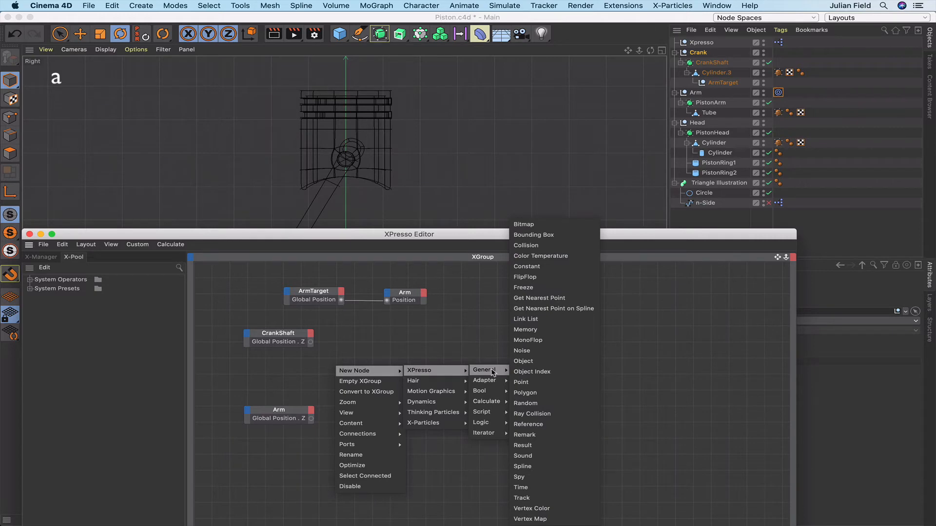
{"action": "mouse_move", "coordinate": [487, 402]}
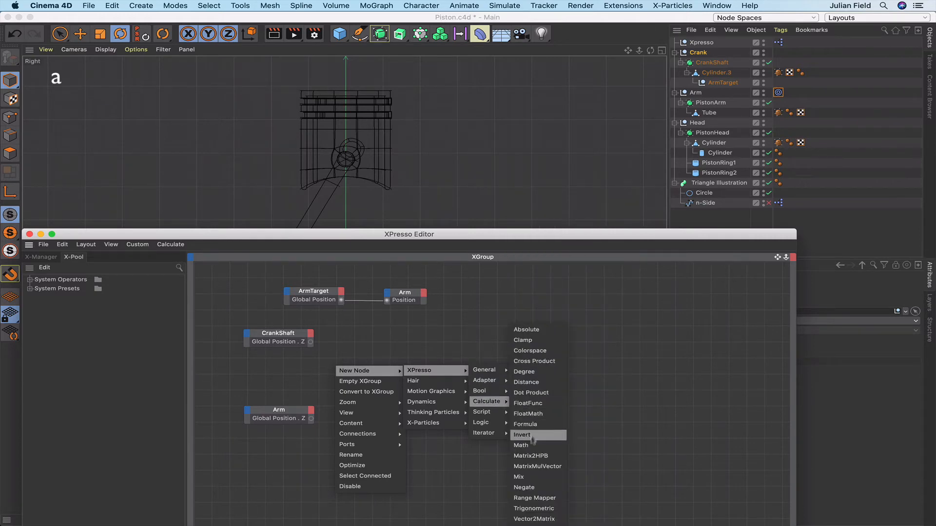
{"action": "left_click", "coordinate": [531, 450]}
{"action": "left_click", "coordinate": [492, 370]}
{"action": "left_click_drag", "start_coordinate": [346, 356], "coordinate": [381, 366]}
Set the Math node's function to Subtract and feed it CrankShaft's Global Position . Z first and Arm's second.
{"action": "left_click_drag", "start_coordinate": [610, 235], "coordinate": [504, 247]}
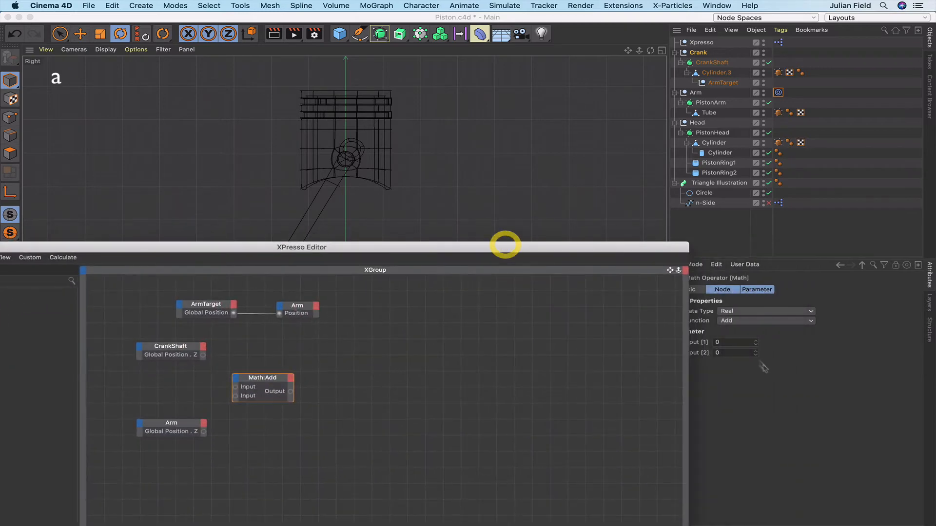
{"action": "left_click", "coordinate": [757, 323]}
{"action": "left_click", "coordinate": [753, 340]}
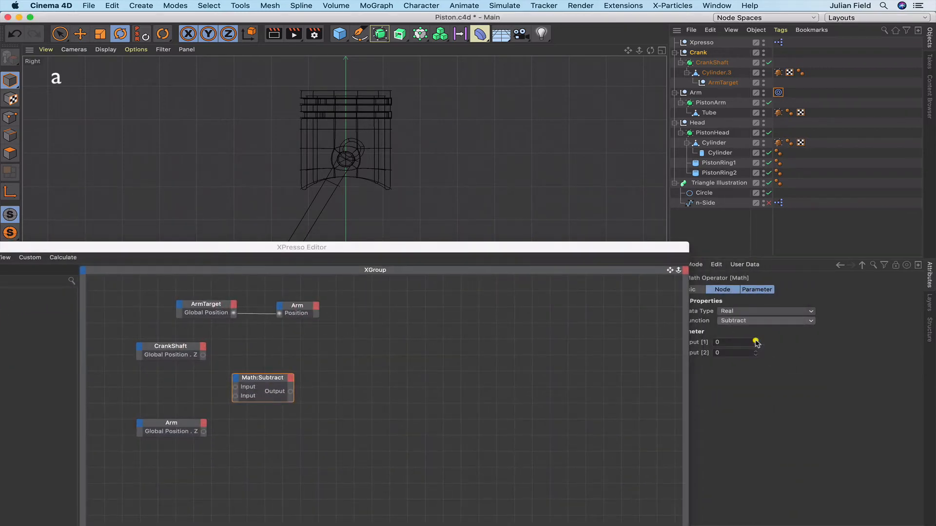
{"action": "left_click_drag", "start_coordinate": [204, 358], "coordinate": [236, 387]}
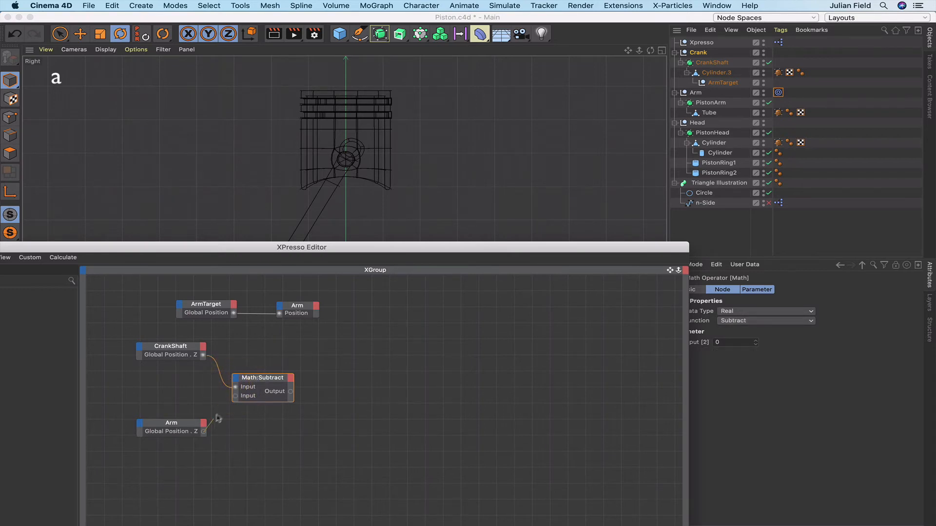
{"action": "left_click_drag", "start_coordinate": [218, 419], "coordinate": [236, 396]}
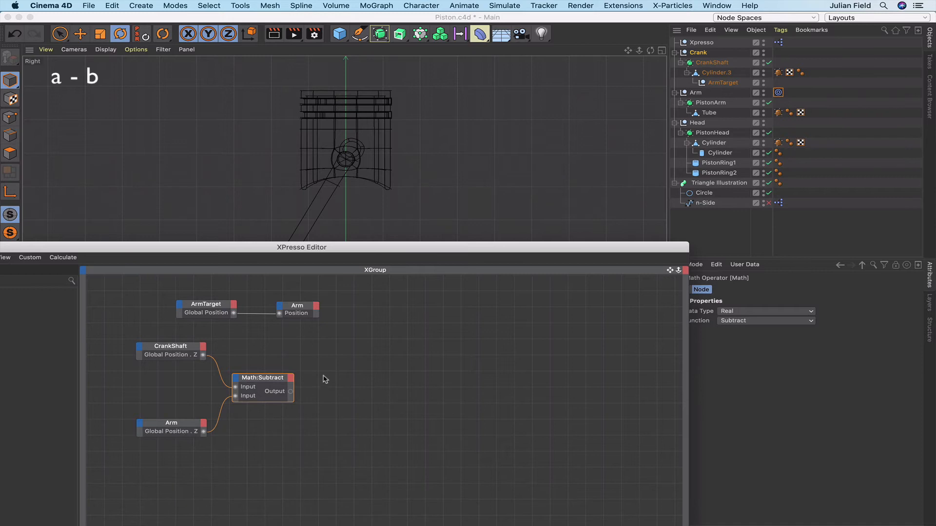
Add a FloatFunc node beside the Math:Subtract node and set its function to Pow2.
{"action": "right_click", "coordinate": [331, 401]}
{"action": "mouse_move", "coordinate": [371, 404]}
{"action": "mouse_move", "coordinate": [413, 406]}
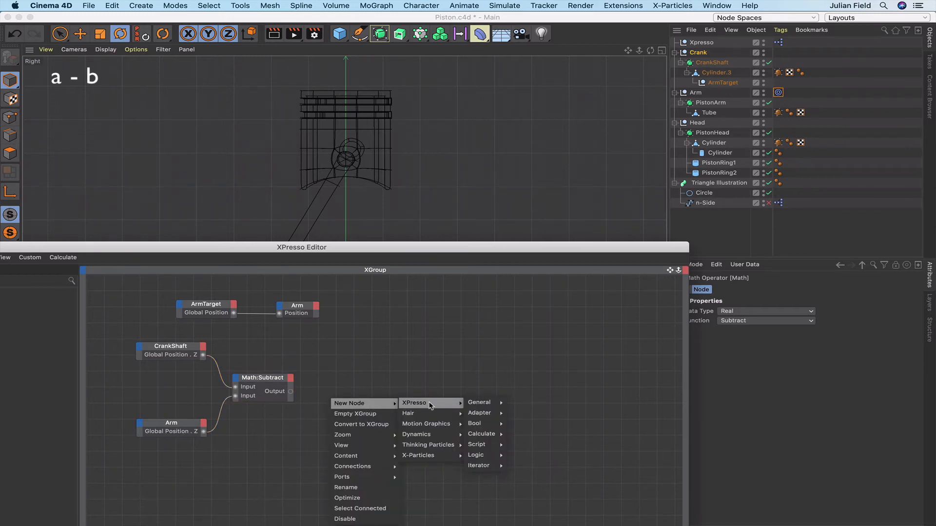
{"action": "mouse_move", "coordinate": [482, 434]}
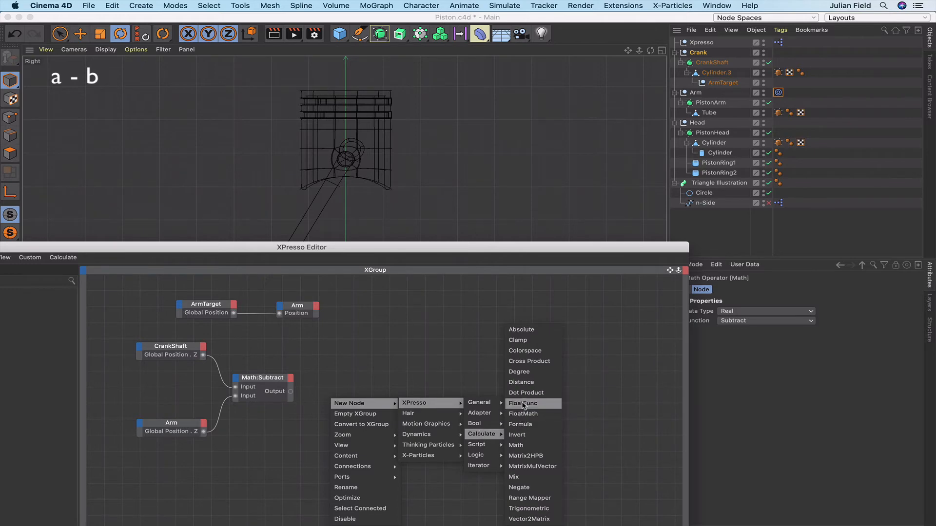
{"action": "left_click", "coordinate": [523, 405]}
{"action": "left_click_drag", "start_coordinate": [339, 406], "coordinate": [384, 386]}
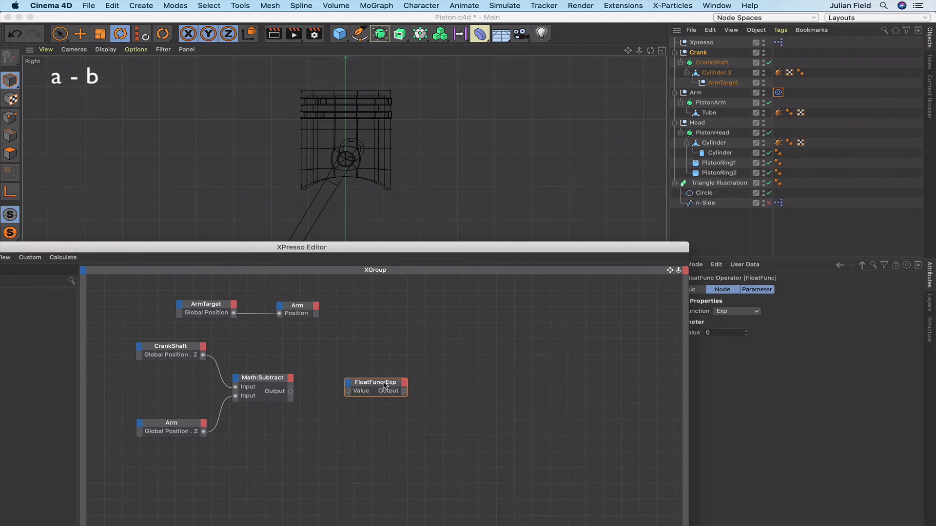
{"action": "left_click_drag", "start_coordinate": [531, 249], "coordinate": [456, 242]}
{"action": "left_click", "coordinate": [743, 312]}
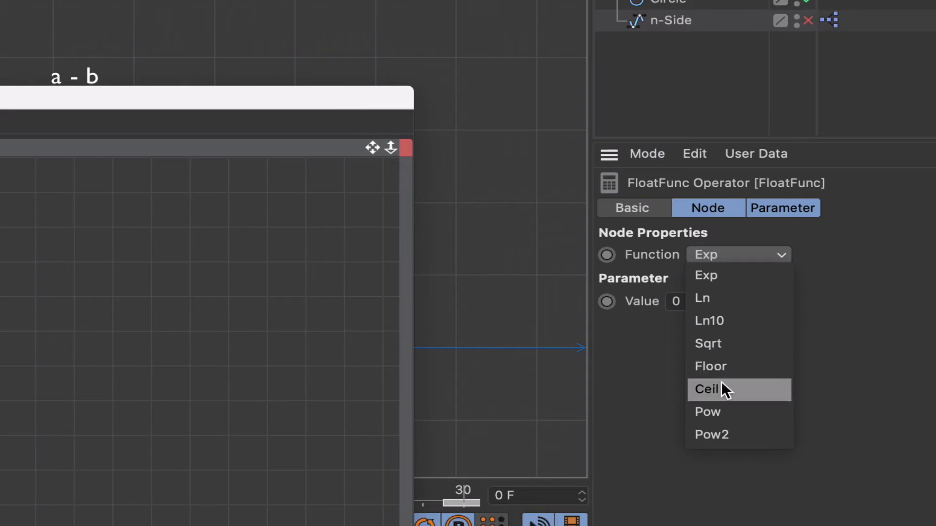
{"action": "left_click", "coordinate": [709, 435]}
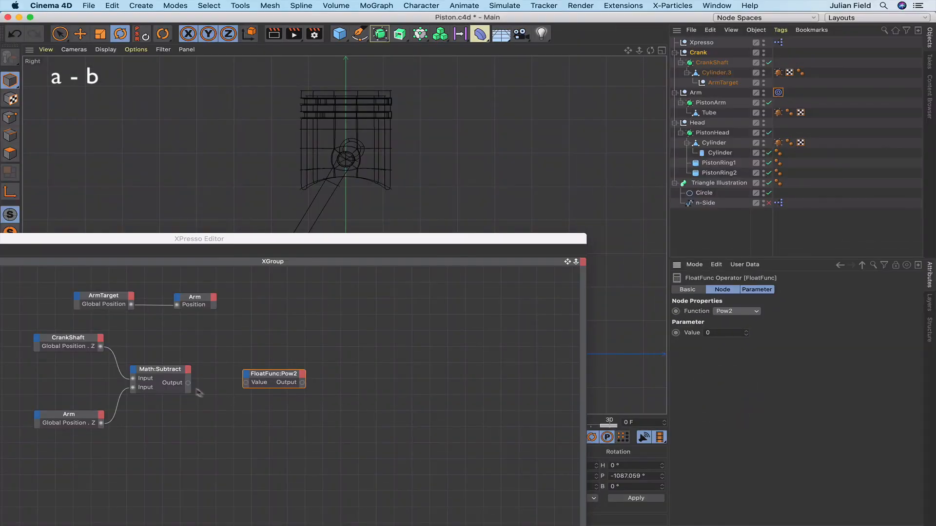
Connect the Math:Subtract output to the Pow2 node's Value input, and duplicate the Pow2 node above it.
{"action": "left_click", "coordinate": [189, 386]}
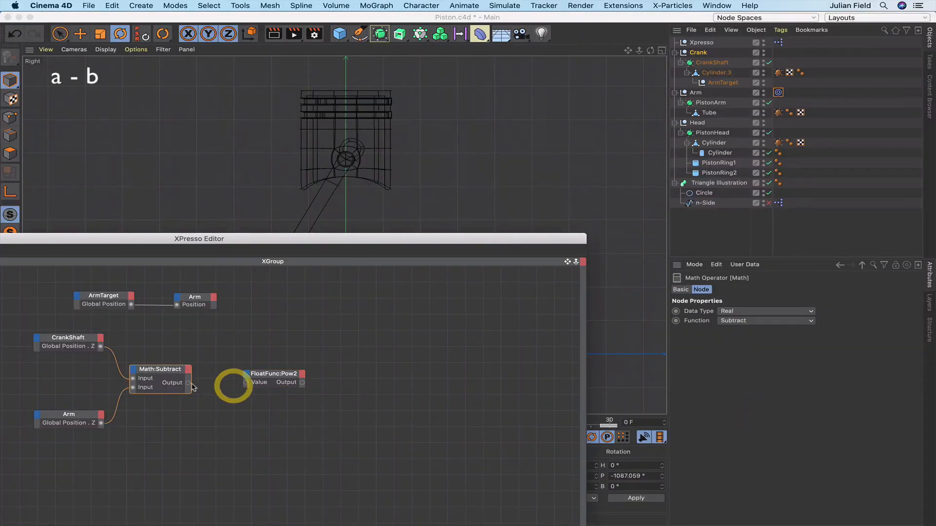
{"action": "left_click_drag", "start_coordinate": [188, 383], "coordinate": [262, 433]}
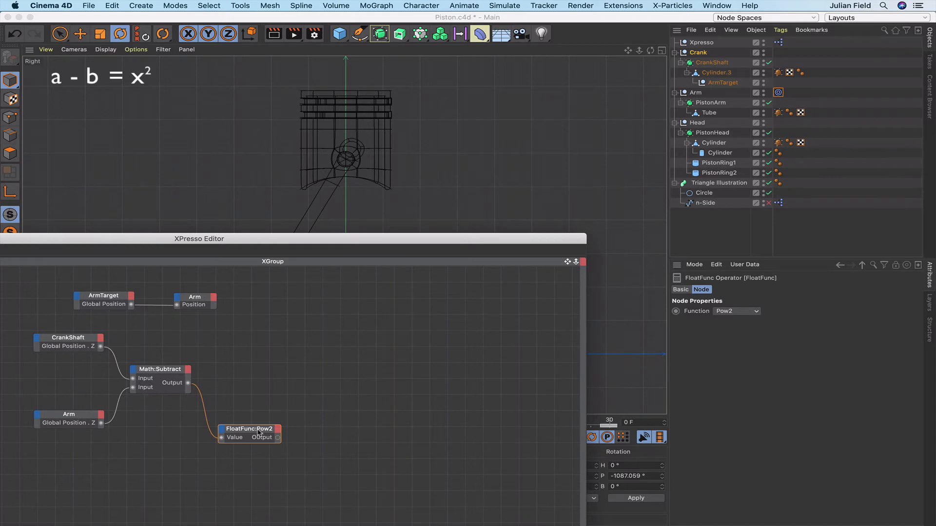
{"action": "left_click_drag", "start_coordinate": [267, 433], "coordinate": [267, 380], "text": "ctrl"}
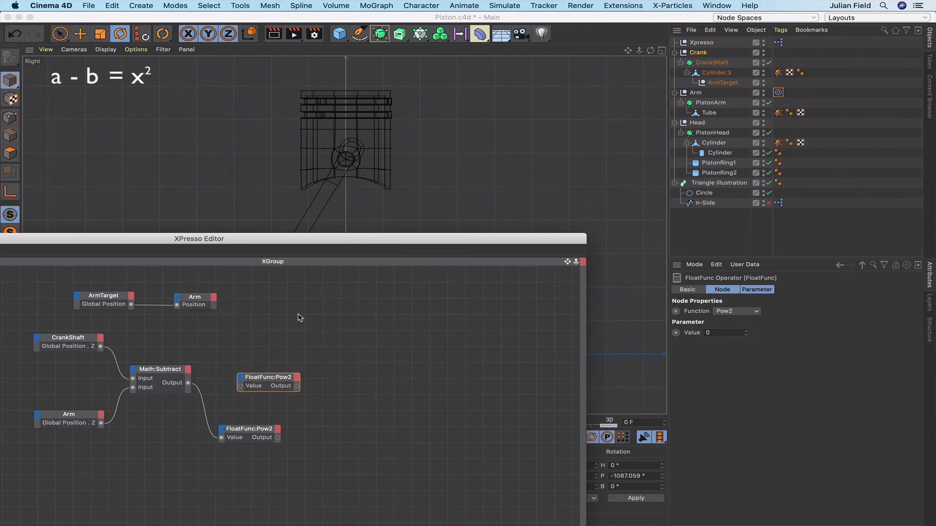
Add a Constant node to the XPresso graph and connect its Real output to the upper Pow2 node's Value input.
{"action": "left_click_drag", "start_coordinate": [395, 242], "coordinate": [460, 383]}
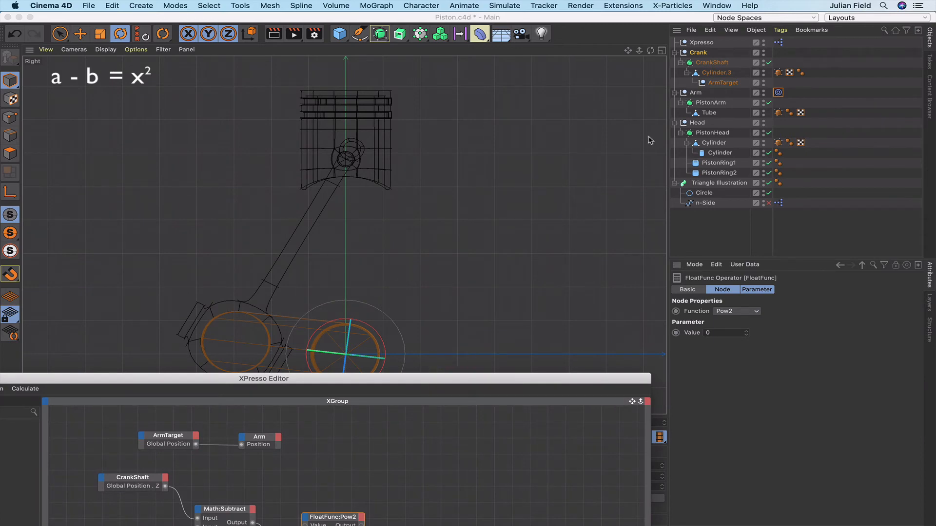
{"action": "left_click", "coordinate": [696, 93]}
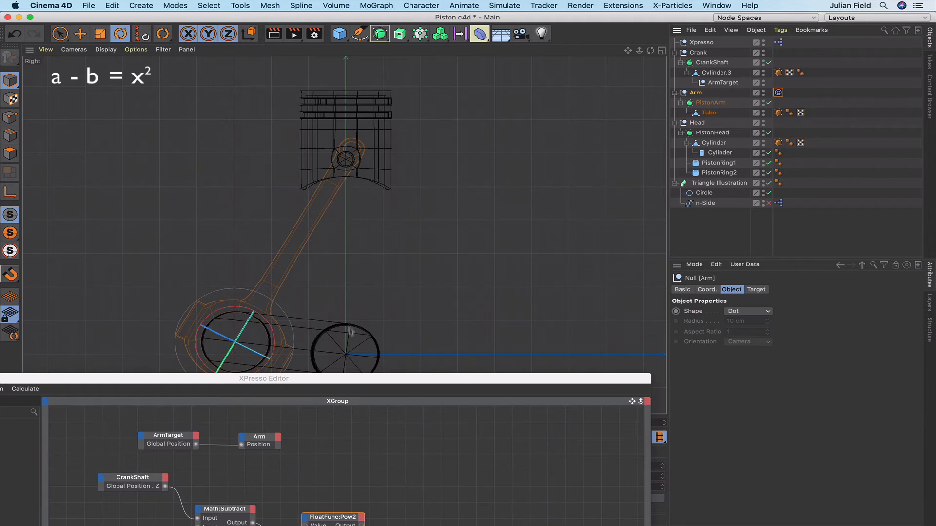
{"action": "left_click_drag", "start_coordinate": [351, 379], "coordinate": [347, 287]}
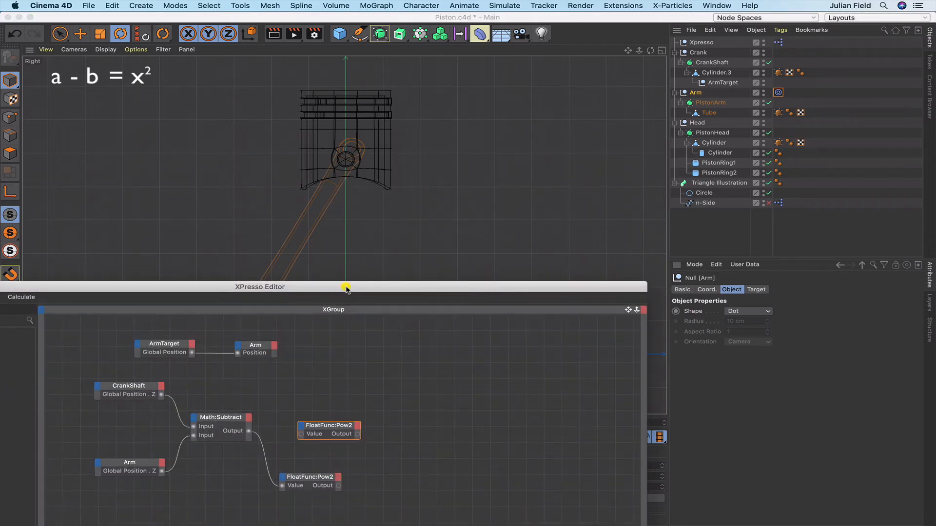
{"action": "right_click", "coordinate": [283, 381]}
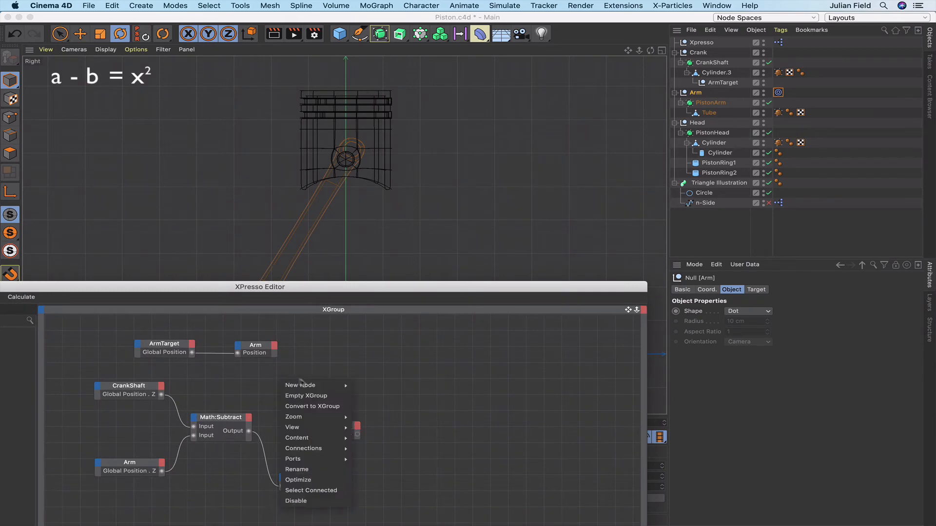
{"action": "mouse_move", "coordinate": [336, 388]}
{"action": "mouse_move", "coordinate": [394, 385]}
{"action": "mouse_move", "coordinate": [432, 386]}
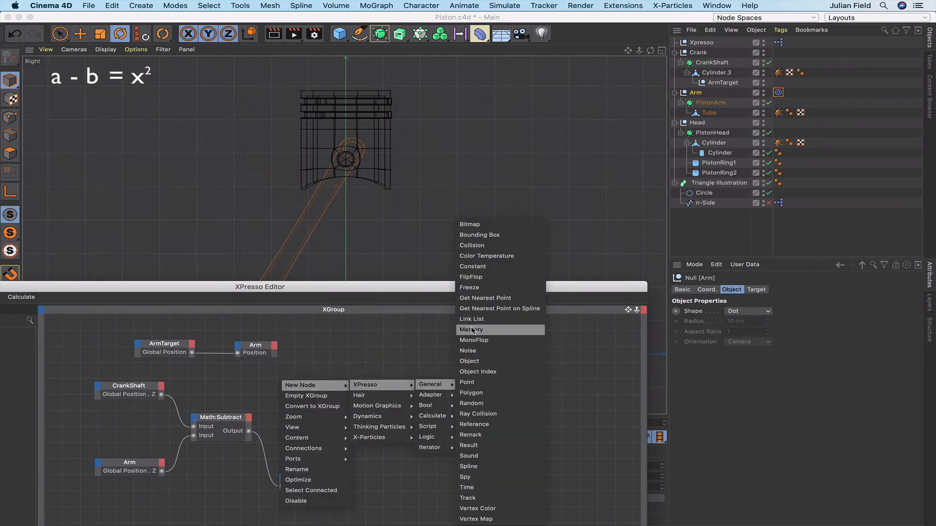
{"action": "left_click", "coordinate": [467, 264]}
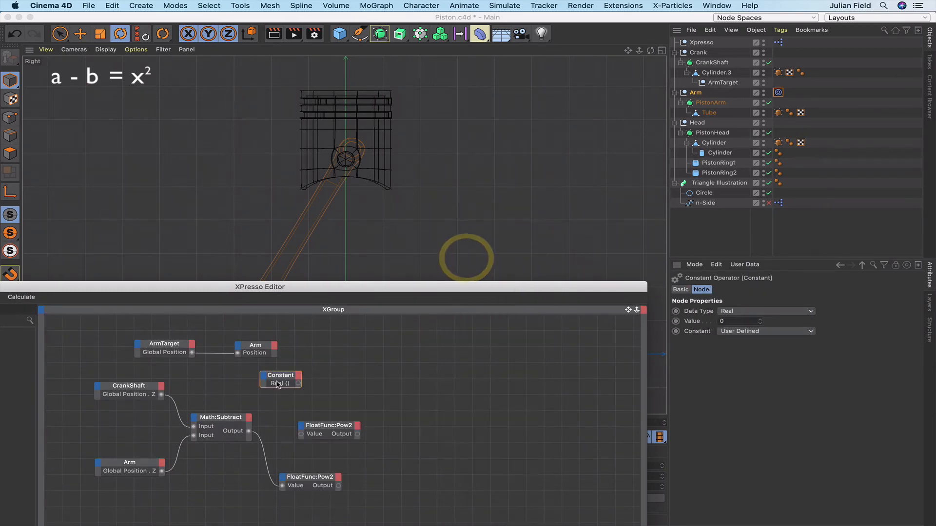
{"action": "left_click_drag", "start_coordinate": [280, 376], "coordinate": [297, 429]}
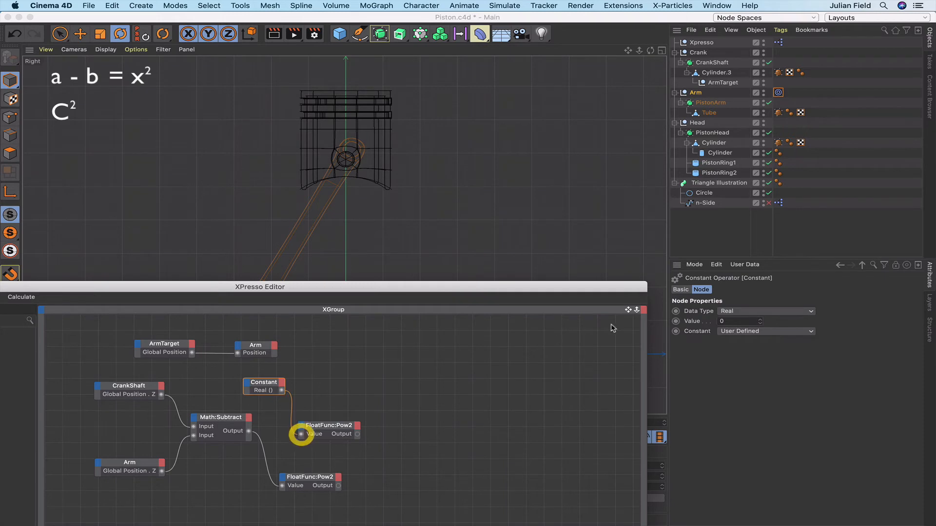
Set the Constant node's value to 65.5 and shift the node slightly away from the upper Pow2 node.
{"action": "left_click", "coordinate": [700, 321]}
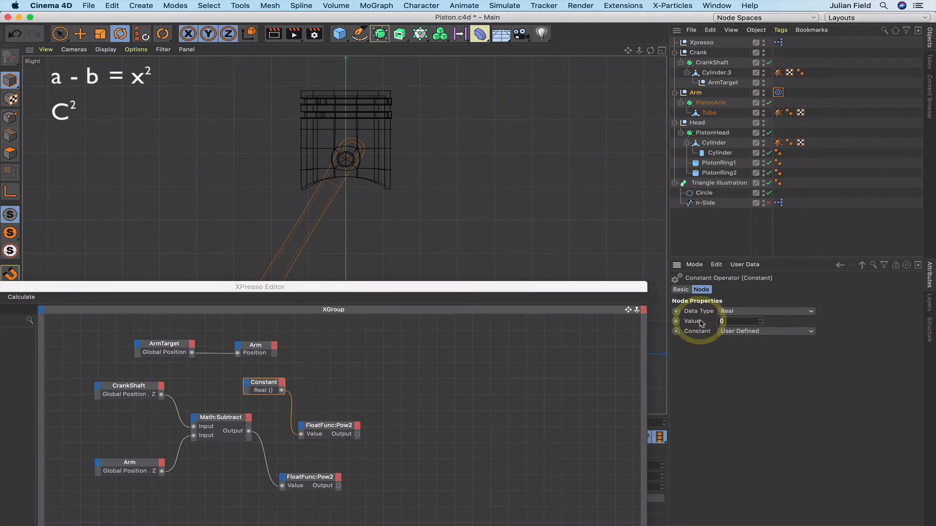
{"action": "type", "text": "65.5"}
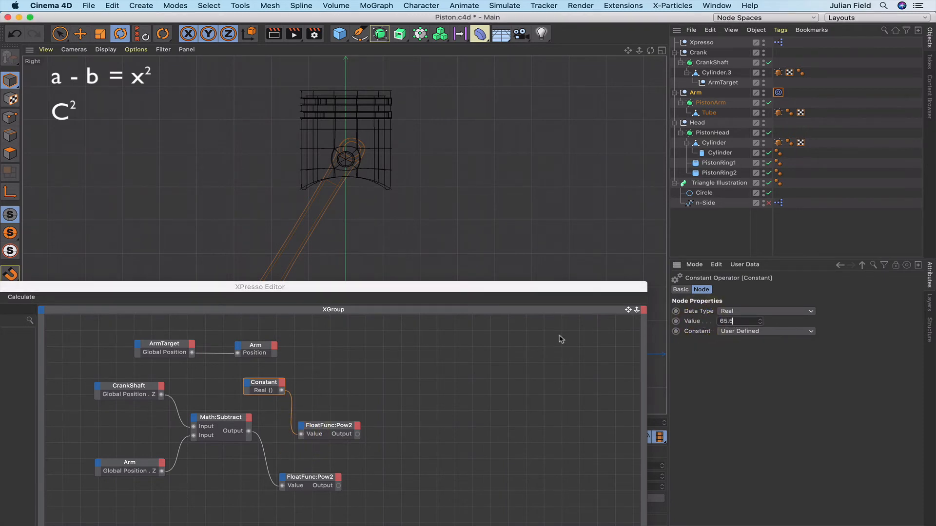
{"action": "left_click", "coordinate": [530, 361]}
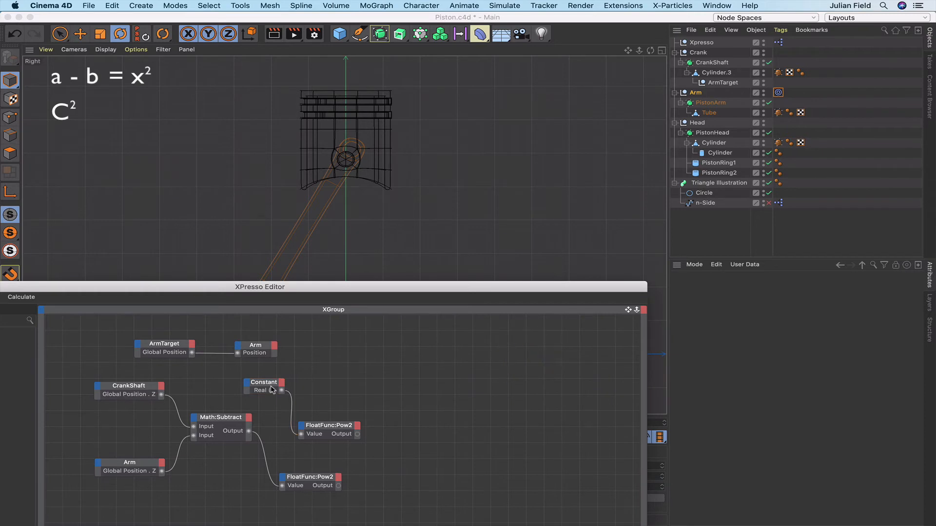
{"action": "left_click_drag", "start_coordinate": [261, 388], "coordinate": [258, 386]}
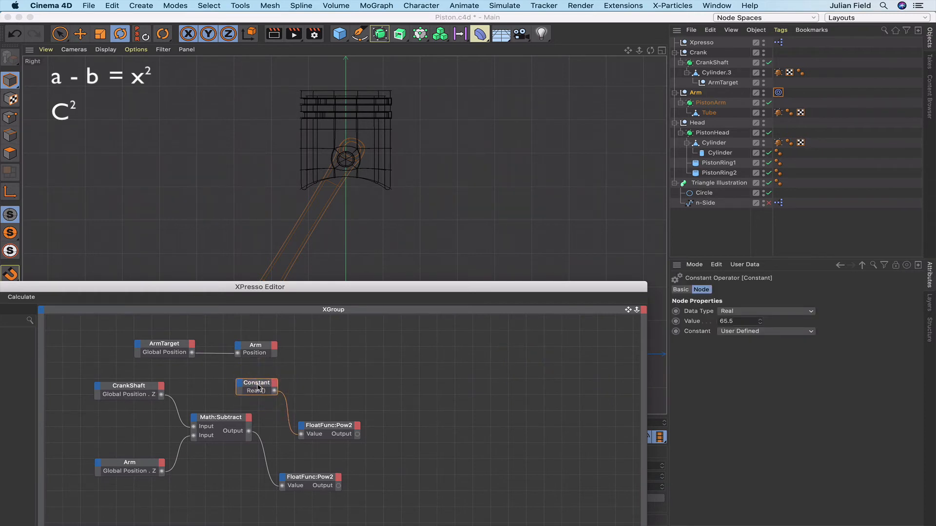
{"action": "left_click", "coordinate": [258, 388]}
Duplicate the Math:Subtract node beyond the Pow2 nodes, feeding the upper Pow2 output to its first input and the lower one to its second.
{"action": "left_click_drag", "start_coordinate": [218, 422], "coordinate": [424, 446], "text": "ctrl"}
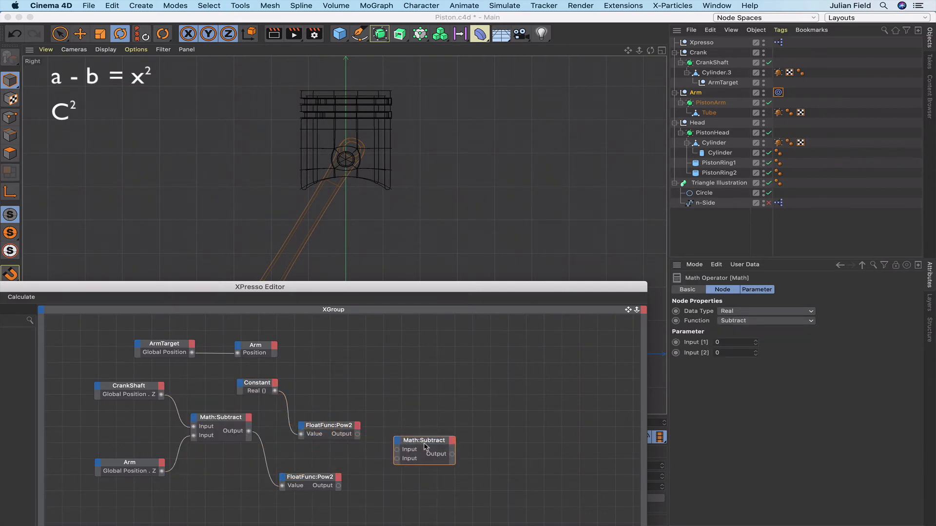
{"action": "left_click", "coordinate": [425, 446]}
{"action": "left_click", "coordinate": [358, 437]}
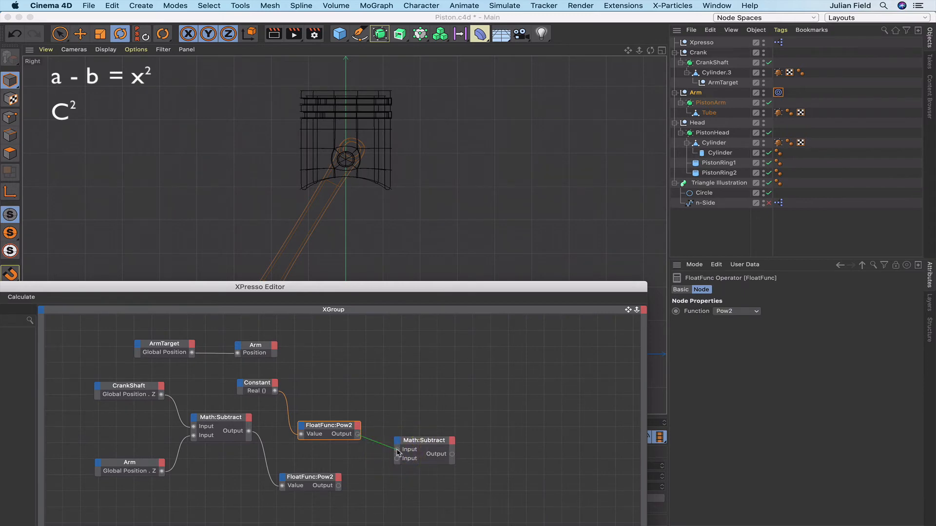
{"action": "left_click_drag", "start_coordinate": [398, 452], "coordinate": [397, 450]}
{"action": "left_click_drag", "start_coordinate": [327, 479], "coordinate": [349, 472]}
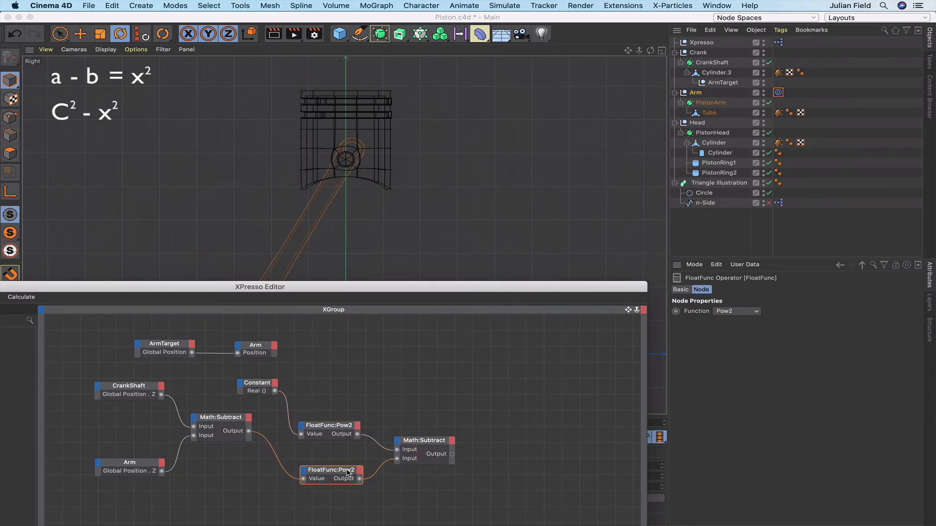
{"action": "left_click", "coordinate": [348, 473]}
Duplicate a Pow2 node beyond the second Math:Subtract, set its function to Sqrt and connect the Subtract output to its Value.
{"action": "left_click_drag", "start_coordinate": [330, 431], "coordinate": [516, 430], "text": "ctrl"}
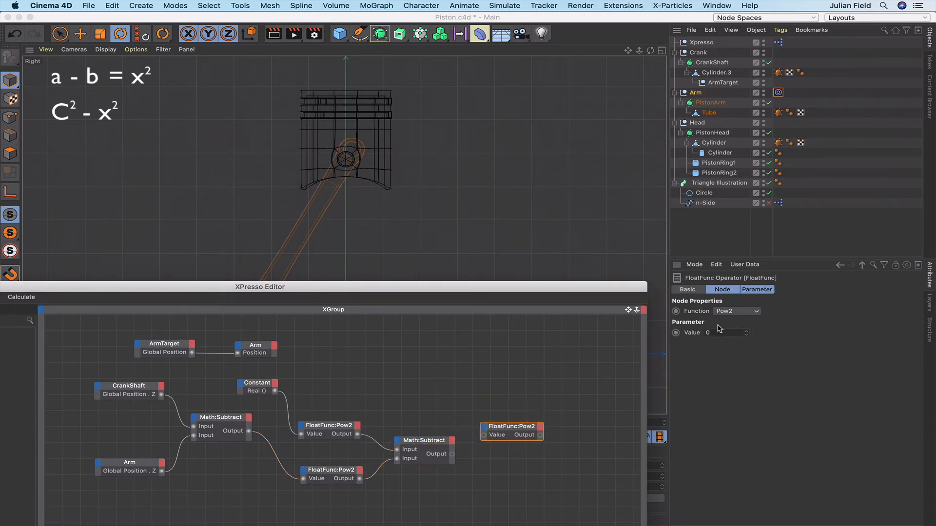
{"action": "left_click", "coordinate": [752, 315]}
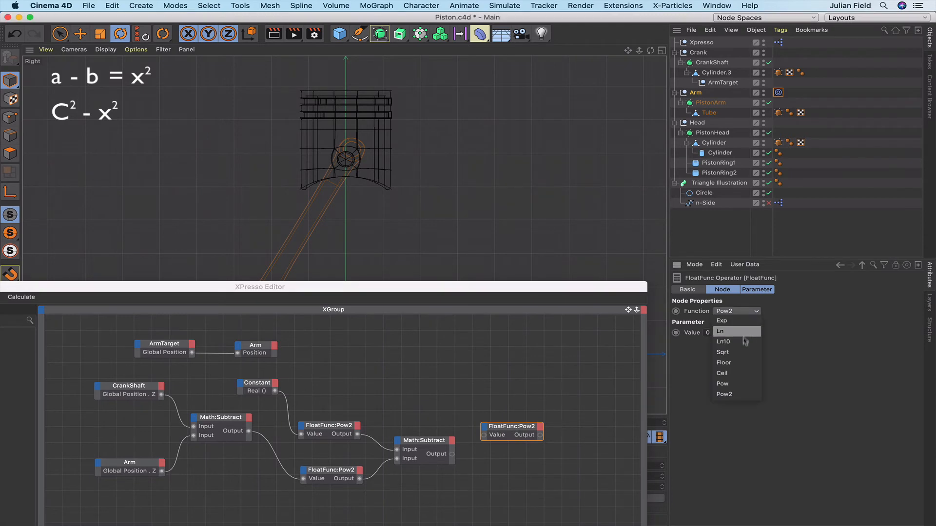
{"action": "left_click", "coordinate": [727, 357]}
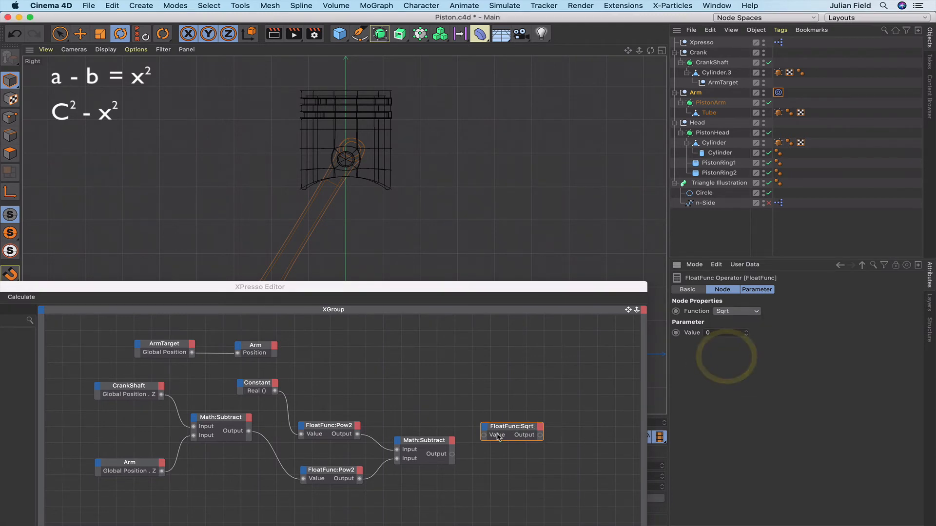
{"action": "left_click_drag", "start_coordinate": [453, 455], "coordinate": [531, 446]}
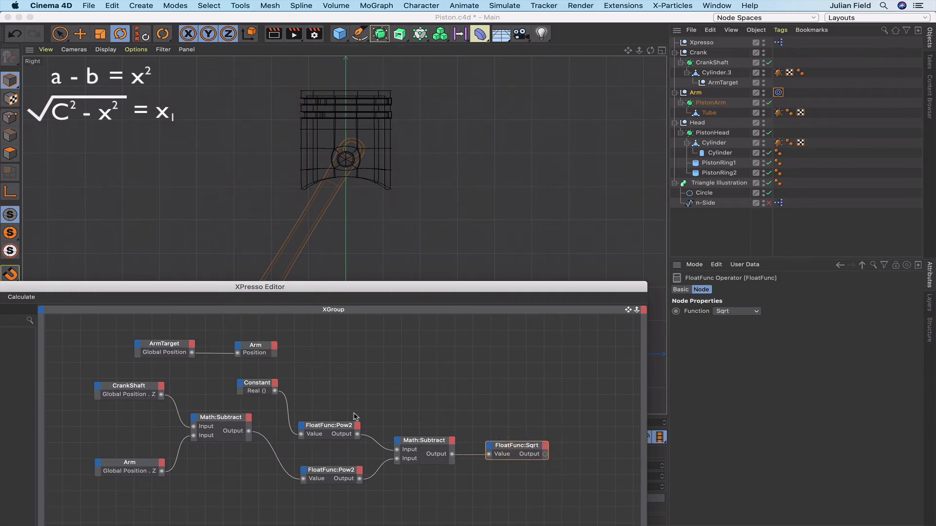
Add a Global Position . Y output port to the lower Arm node.
{"action": "left_click", "coordinate": [143, 467]}
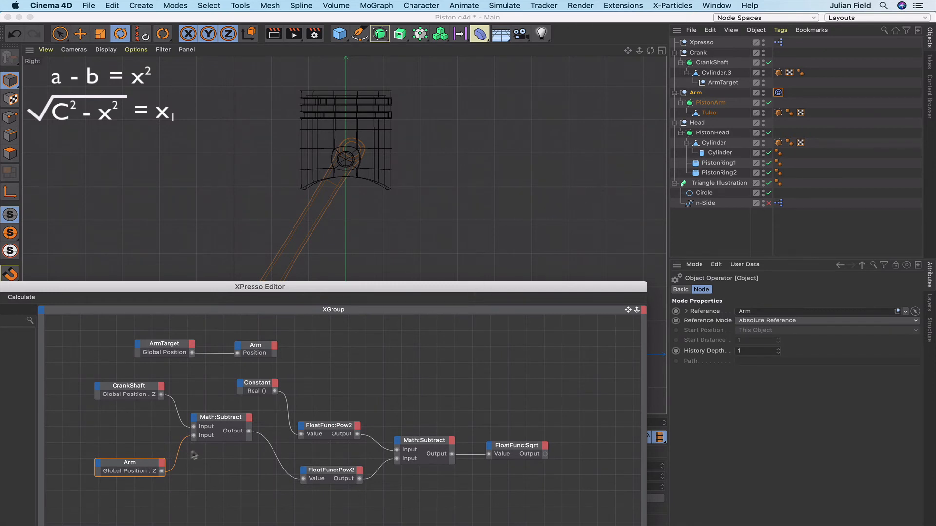
{"action": "left_click", "coordinate": [162, 464]}
{"action": "mouse_move", "coordinate": [214, 393]}
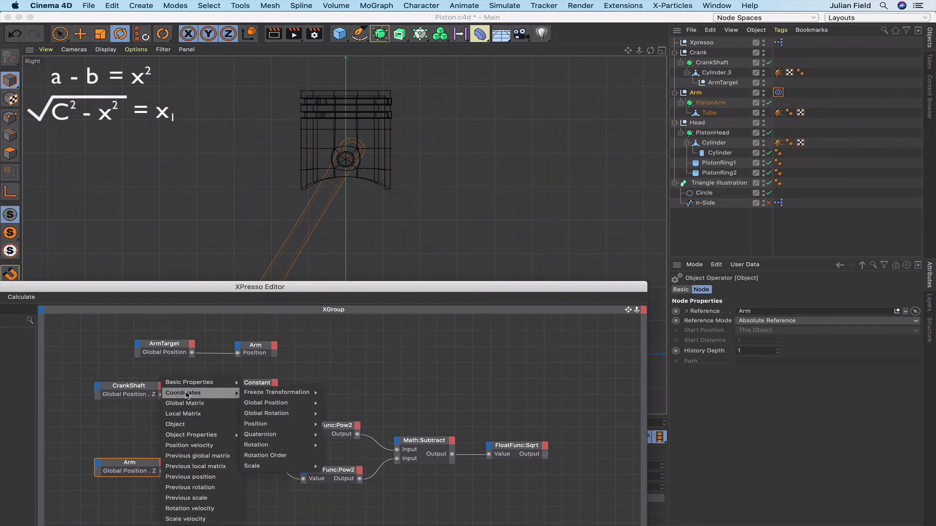
{"action": "mouse_move", "coordinate": [266, 403]}
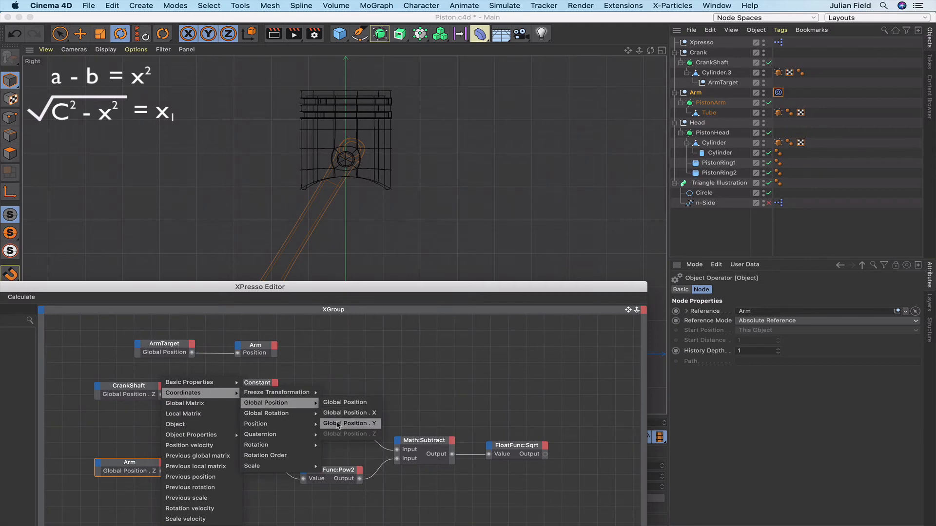
{"action": "left_click", "coordinate": [336, 422]}
{"action": "left_click", "coordinate": [147, 465]}
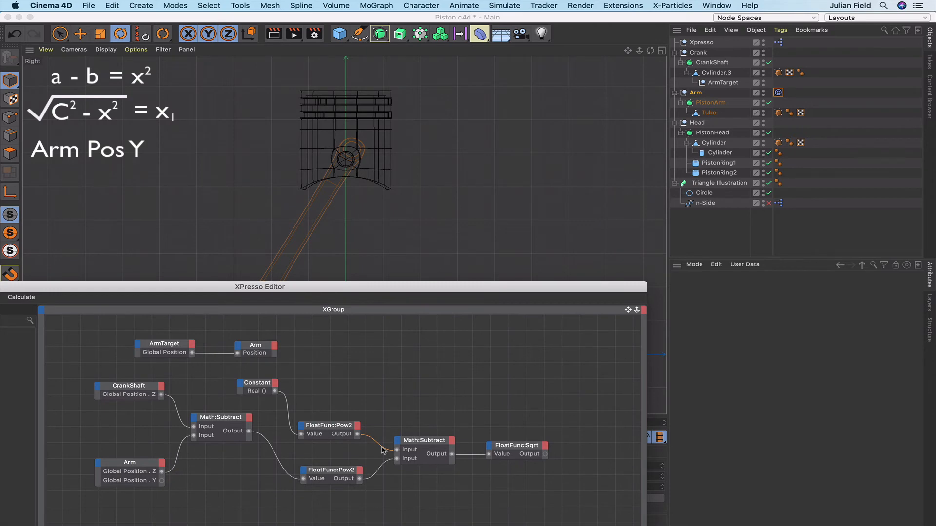
Duplicate the second Math:Subtract node beyond the Sqrt node and set the copy's function to Add.
{"action": "left_click_drag", "start_coordinate": [430, 437], "coordinate": [597, 411], "text": "ctrl"}
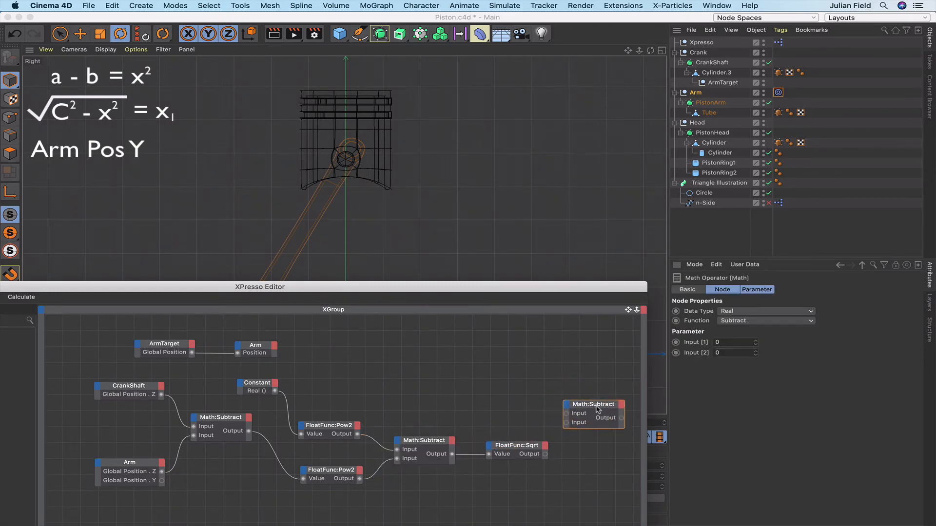
{"action": "left_click", "coordinate": [745, 320]}
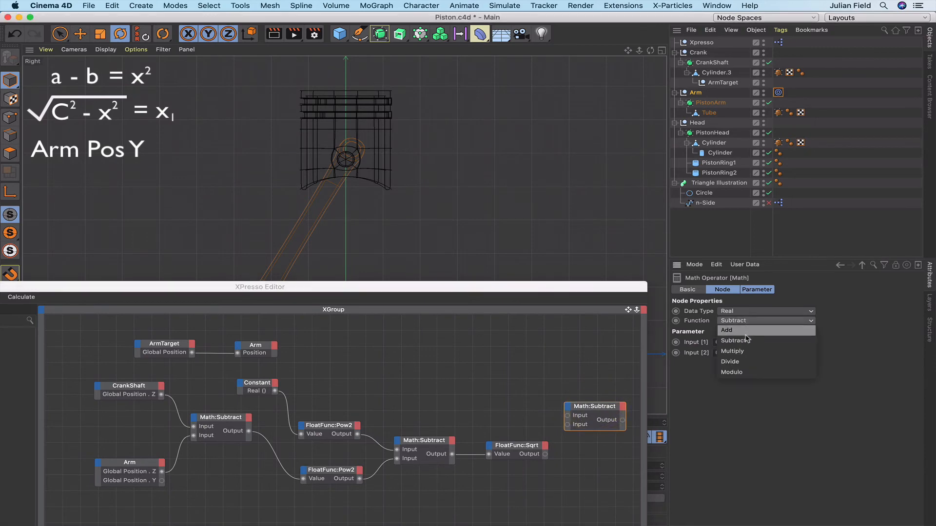
{"action": "left_click", "coordinate": [745, 330]}
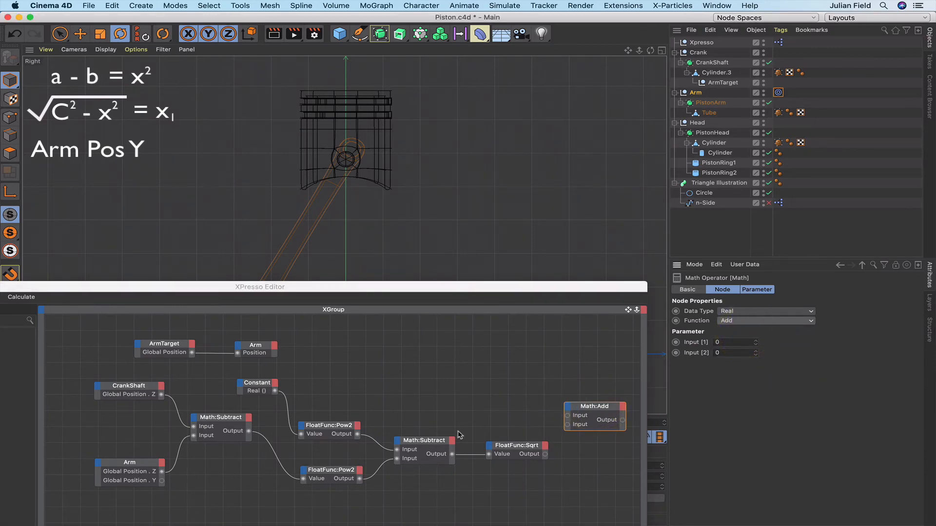
Connect the Sqrt output to Math:Add's second input and Arm's Global Position . Y to its first input.
{"action": "left_click", "coordinate": [546, 454]}
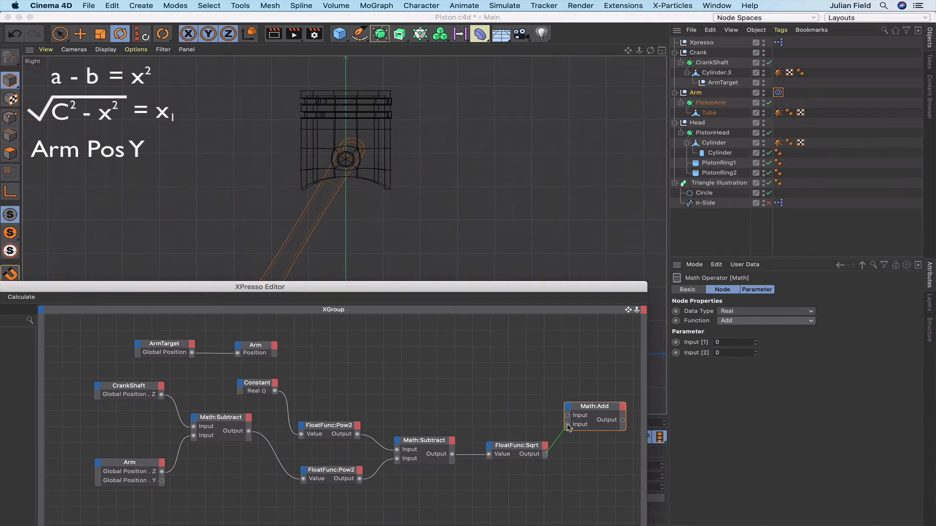
{"action": "left_click_drag", "start_coordinate": [567, 427], "coordinate": [566, 425]}
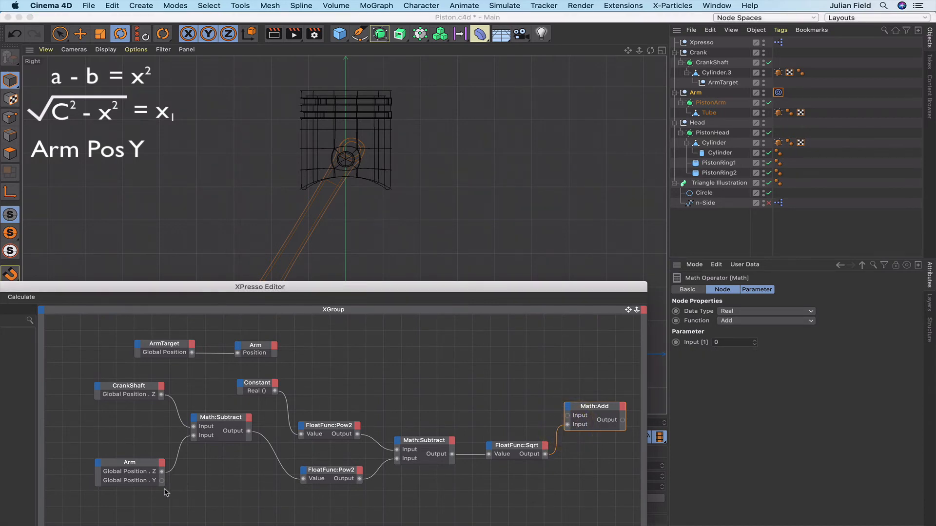
{"action": "left_click_drag", "start_coordinate": [162, 483], "coordinate": [603, 414]}
Add the Head object to the graph with a Global Position input port, and connect the Math:Add output to it.
{"action": "left_click_drag", "start_coordinate": [630, 312], "coordinate": [559, 304]}
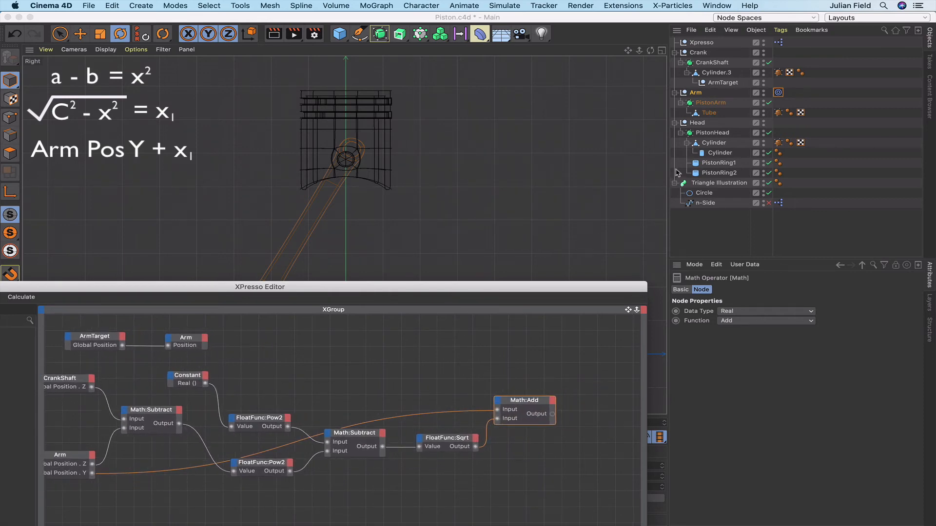
{"action": "left_click", "coordinate": [698, 123]}
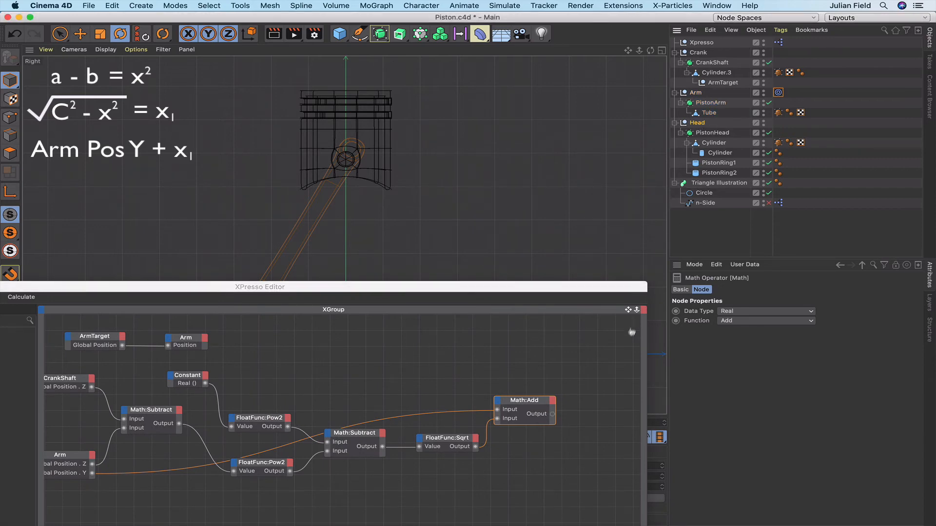
{"action": "left_click_drag", "start_coordinate": [605, 395], "coordinate": [604, 397]}
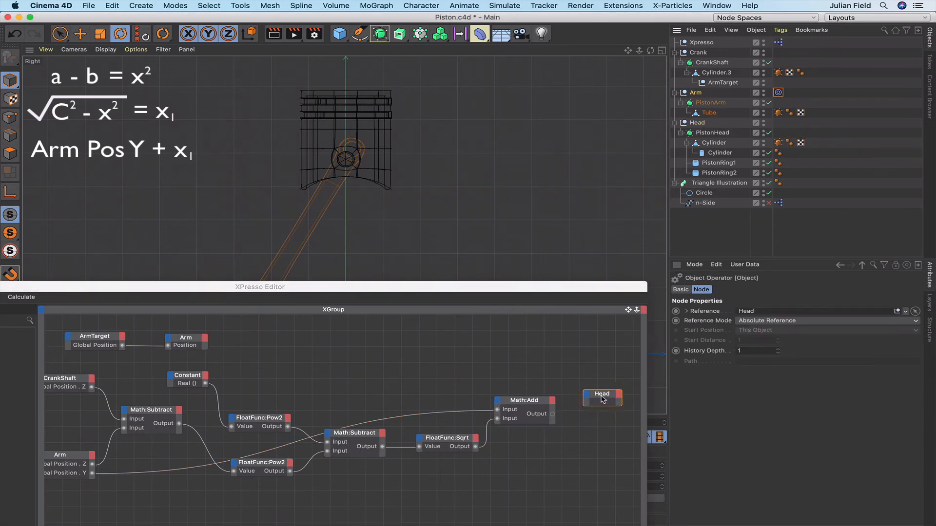
{"action": "left_click", "coordinate": [586, 395]}
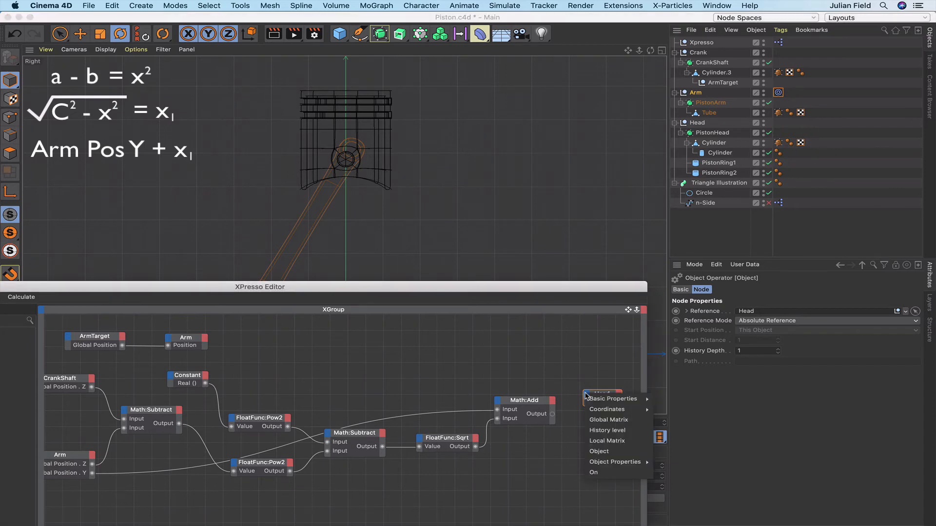
{"action": "mouse_move", "coordinate": [591, 401]}
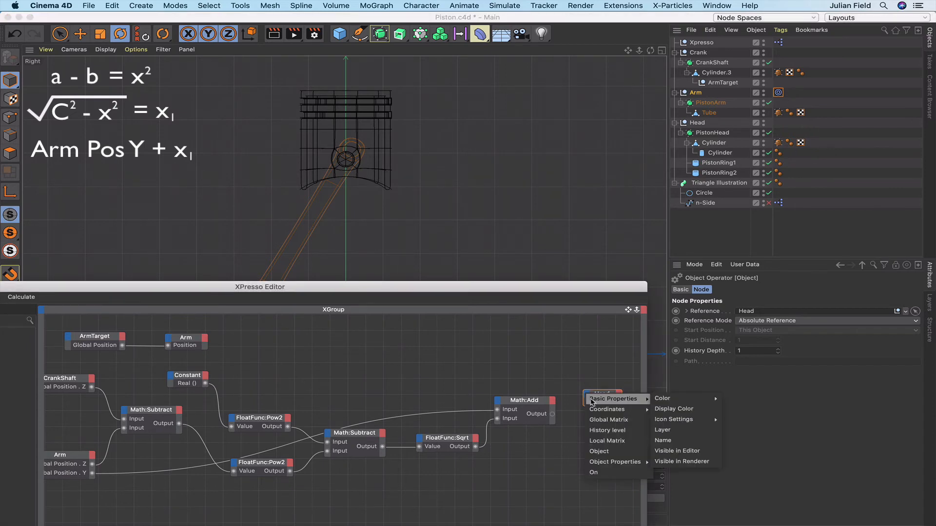
{"action": "mouse_move", "coordinate": [692, 420]}
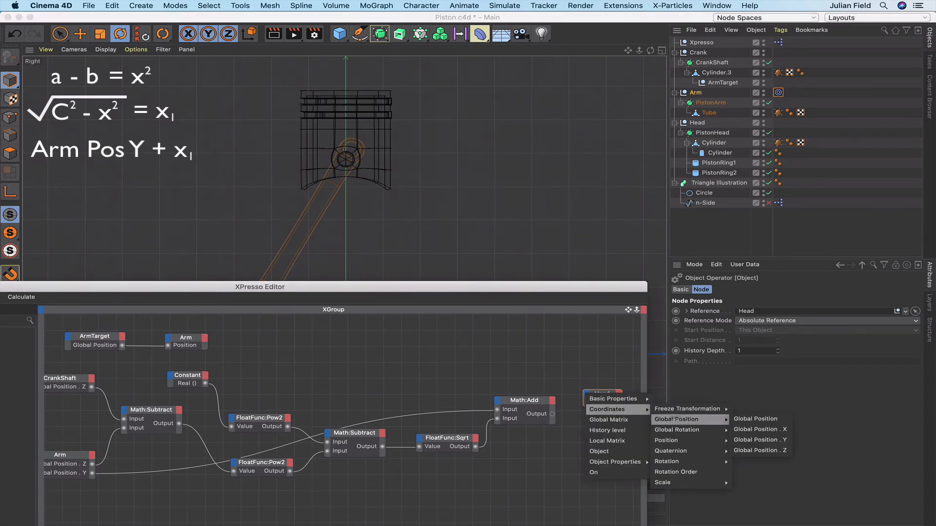
{"action": "left_click", "coordinate": [750, 420]}
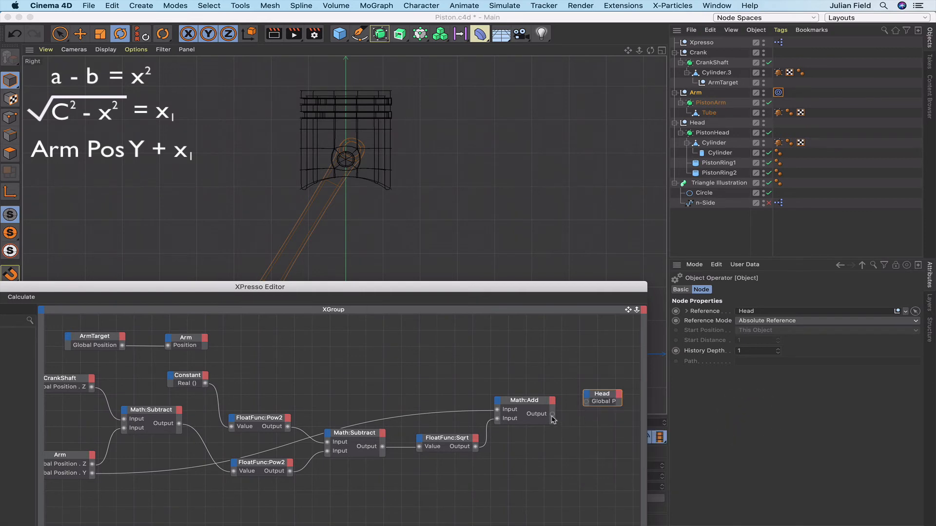
{"action": "left_click_drag", "start_coordinate": [552, 416], "coordinate": [585, 405]}
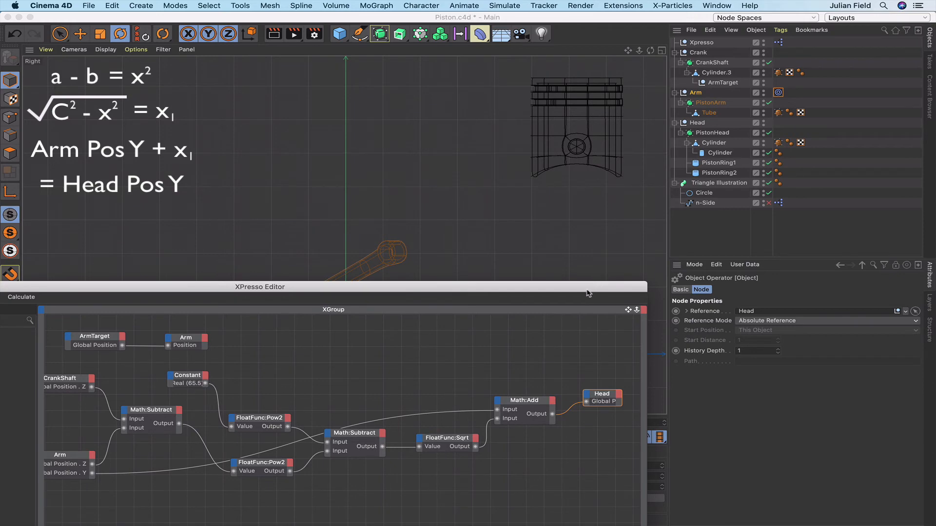
Add a Global Position . Y input port to the Head node in the XPresso graph.
{"action": "left_click_drag", "start_coordinate": [582, 291], "coordinate": [564, 279]}
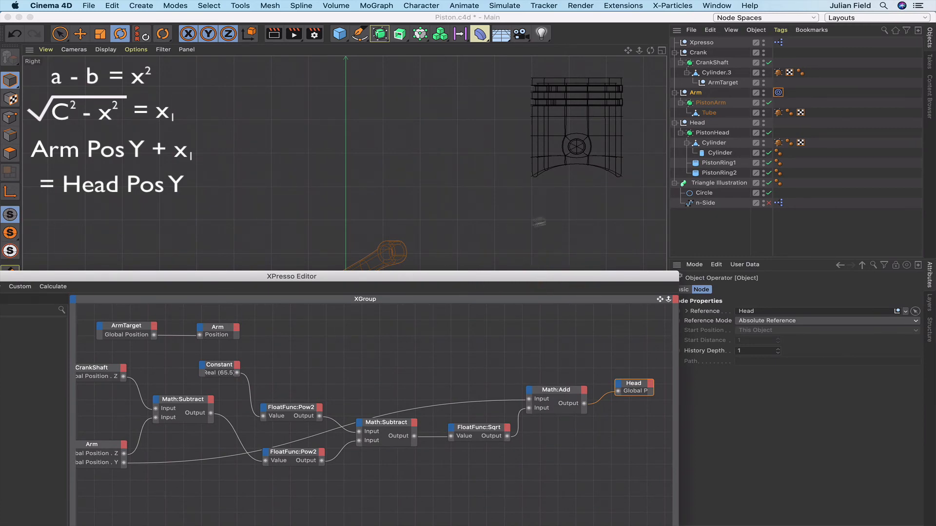
{"action": "left_click_drag", "start_coordinate": [526, 276], "coordinate": [489, 371]}
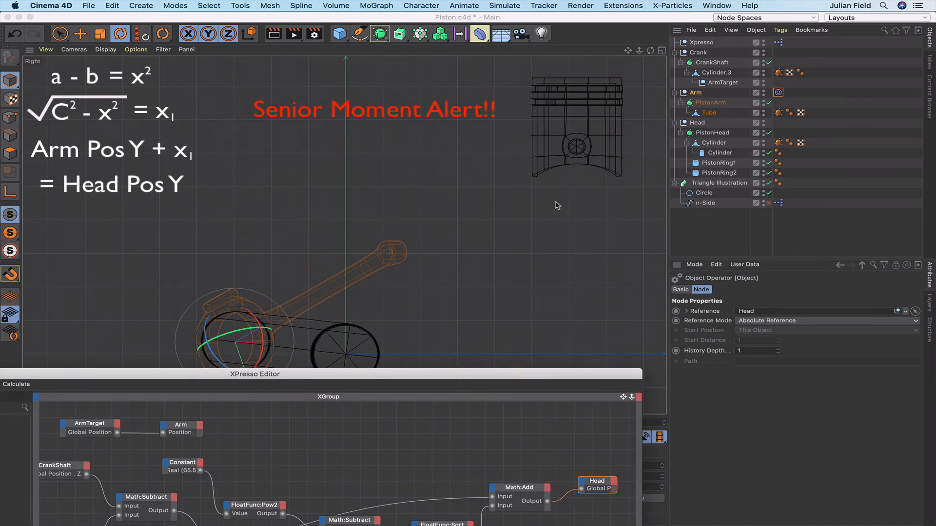
{"action": "key", "text": "F1"}
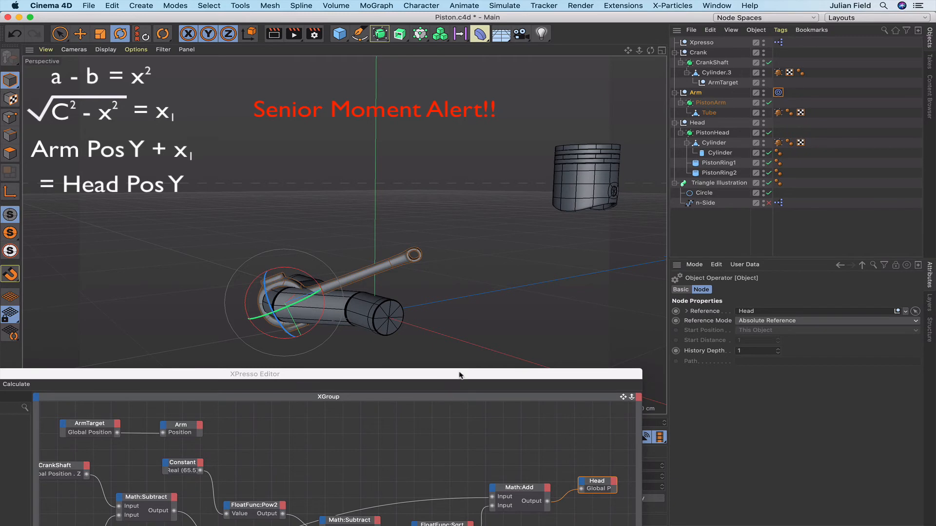
{"action": "left_click_drag", "start_coordinate": [459, 375], "coordinate": [420, 280]}
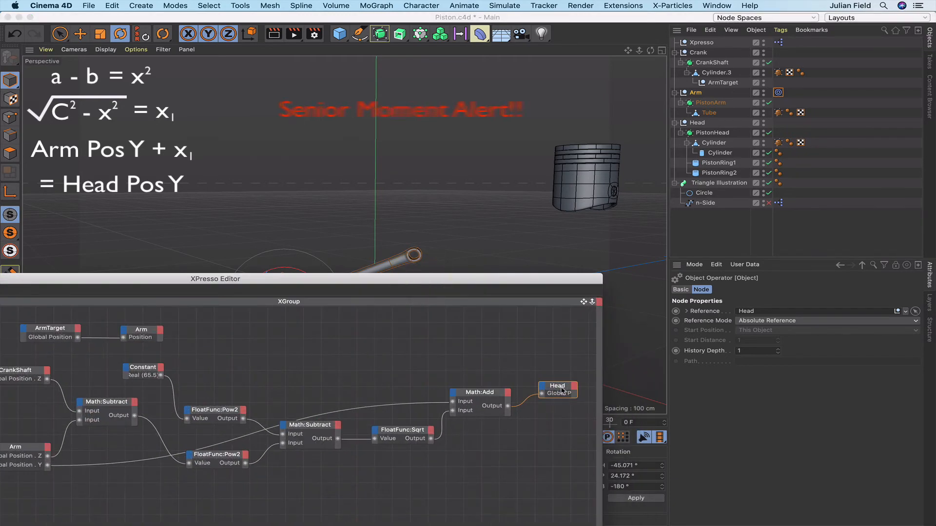
{"action": "double_click", "coordinate": [561, 388]}
{"action": "left_click_drag", "start_coordinate": [584, 387], "coordinate": [575, 385]}
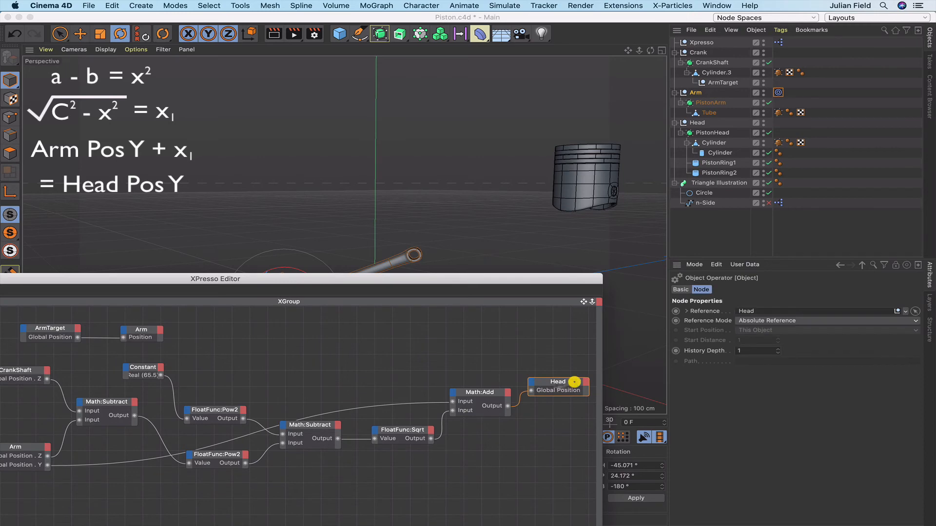
{"action": "left_click", "coordinate": [532, 387]}
{"action": "mouse_move", "coordinate": [556, 400]}
{"action": "mouse_move", "coordinate": [624, 410]}
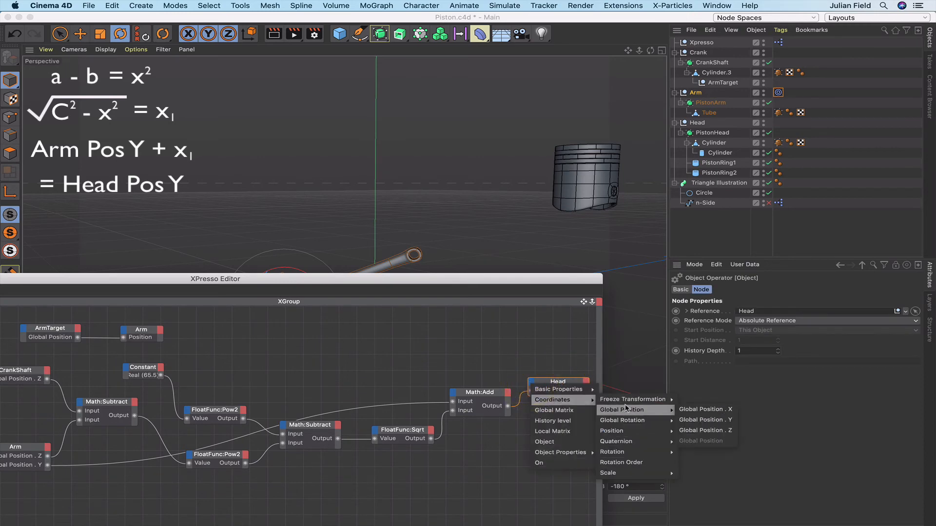
{"action": "left_click", "coordinate": [688, 419]}
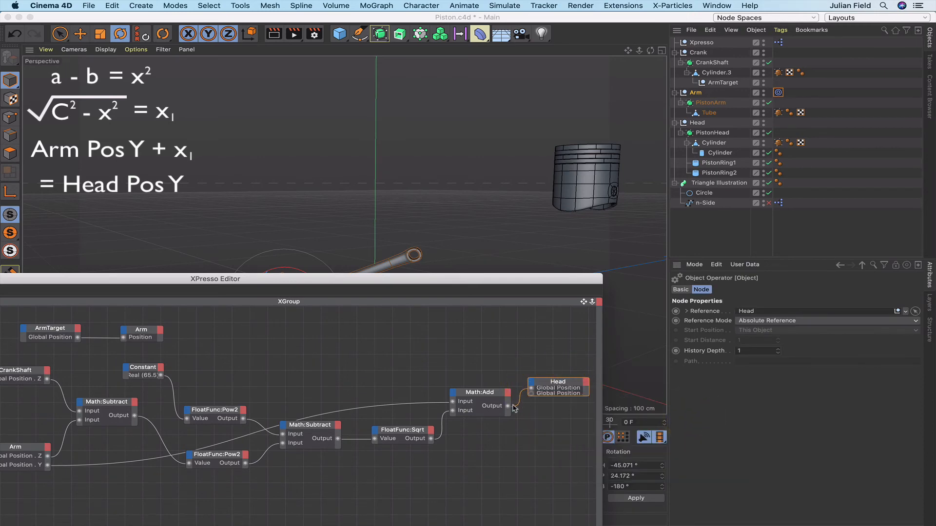
Connect the Math:Add output to Head's Global Position . Y input and delete the node's full Global Position port.
{"action": "left_click_drag", "start_coordinate": [532, 398], "coordinate": [568, 398]}
{"action": "left_click", "coordinate": [532, 389]}
{"action": "right_click", "coordinate": [535, 402]}
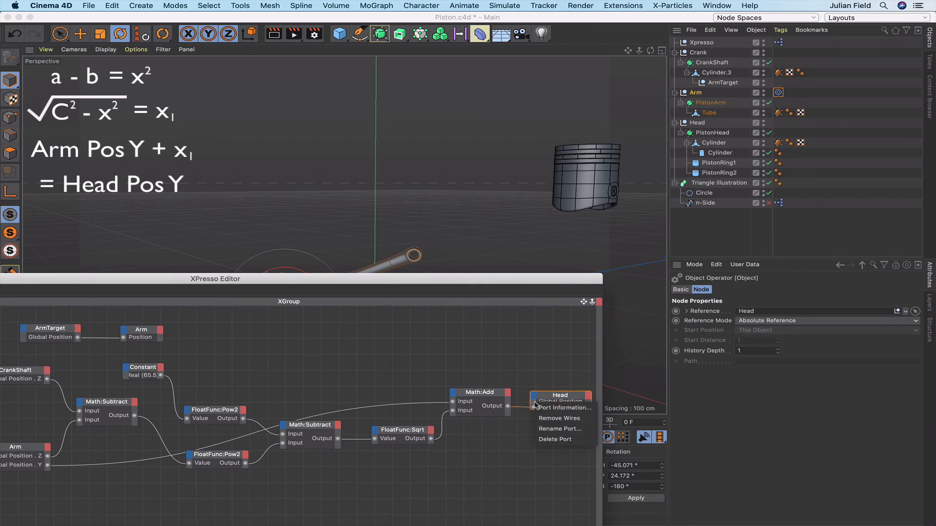
{"action": "left_click", "coordinate": [550, 439]}
{"action": "left_click", "coordinate": [568, 400]}
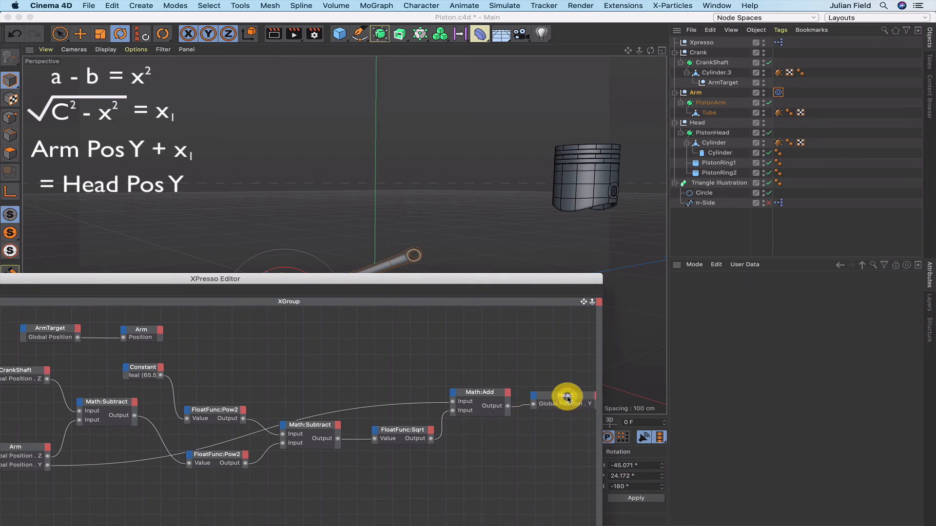
{"action": "left_click", "coordinate": [566, 399]}
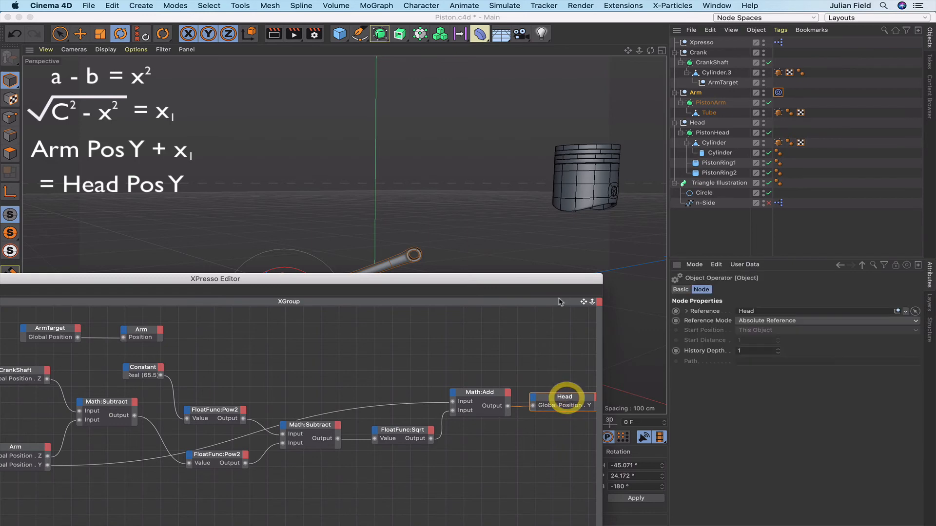
Set the Head null's position to X -30 cm and Z 0 cm so it sits centred over the crank.
{"action": "left_click_drag", "start_coordinate": [559, 285], "coordinate": [492, 356]}
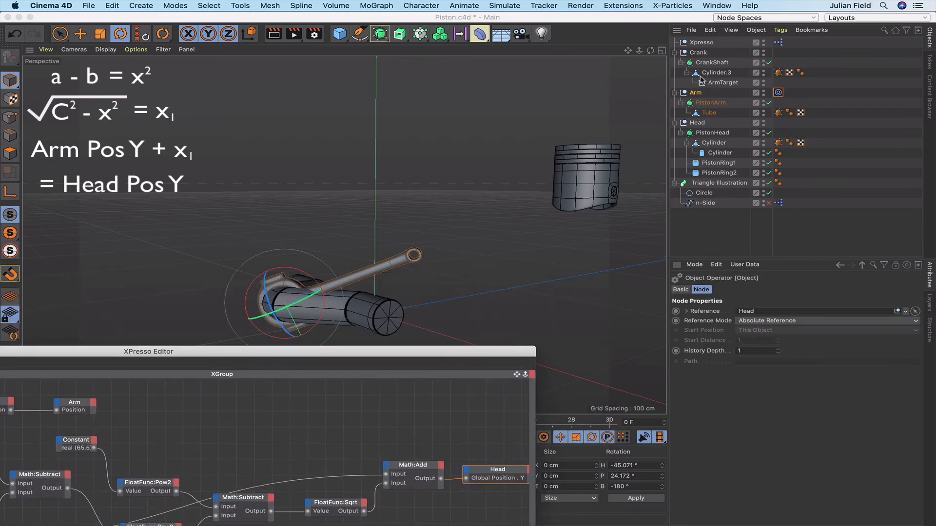
{"action": "left_click", "coordinate": [698, 123]}
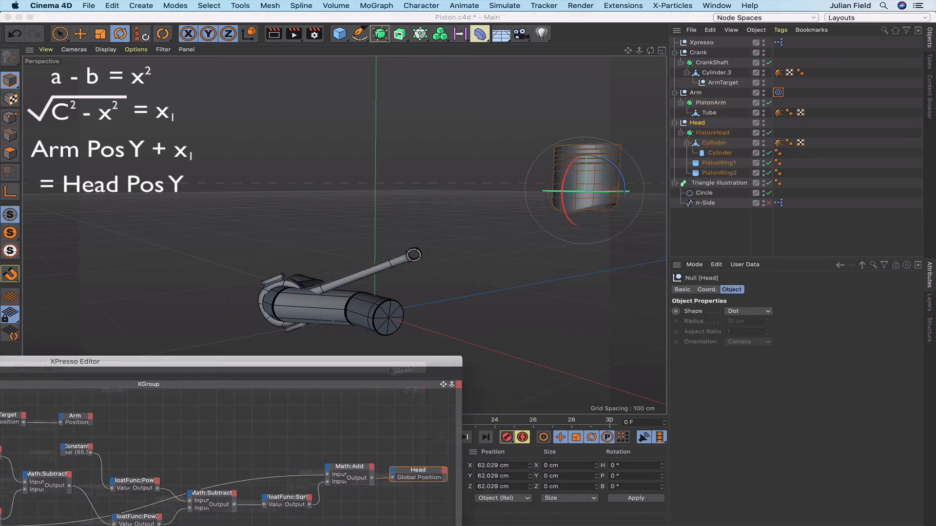
{"action": "left_click_drag", "start_coordinate": [438, 360], "coordinate": [356, 369]}
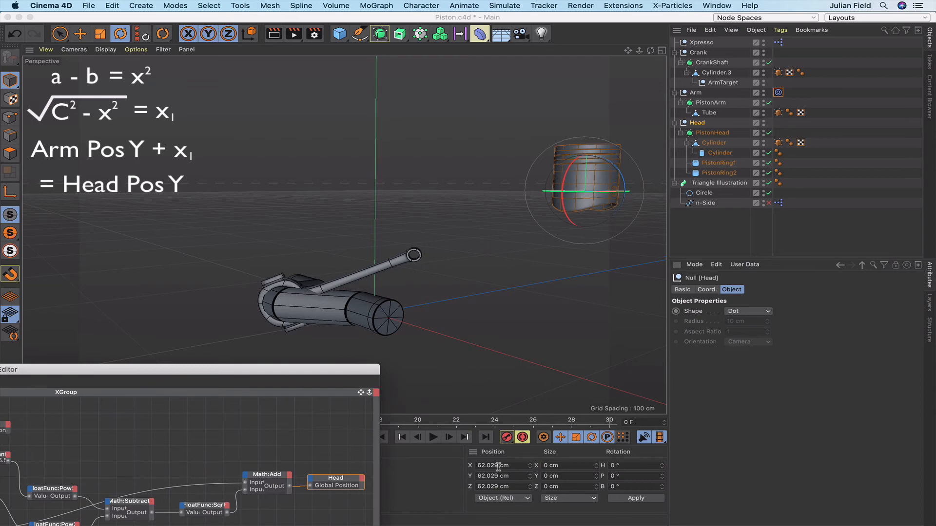
{"action": "left_click_drag", "start_coordinate": [498, 467], "coordinate": [438, 473]}
{"action": "type", "text": "0"}
{"action": "key", "text": "Return"}
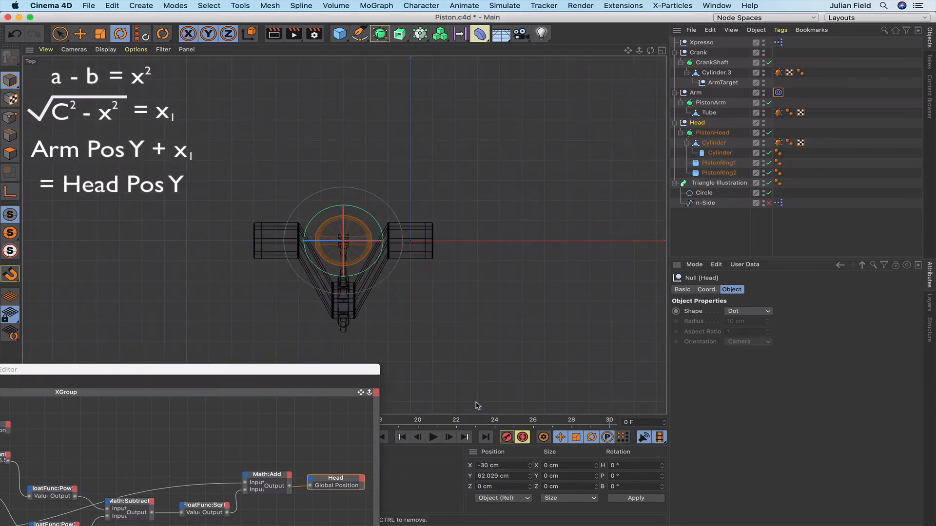
{"action": "key", "text": "F1"}
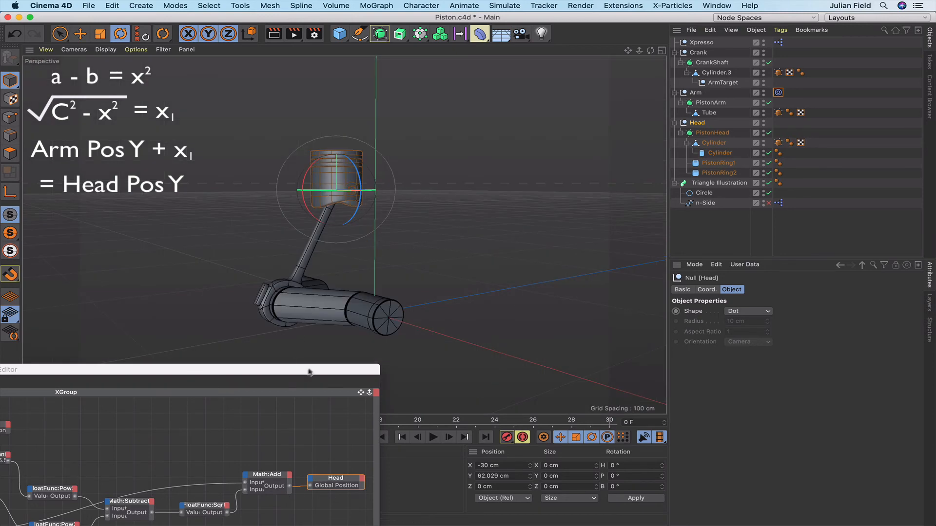
Rotate the Crank null about its pitch axis to test the piston linkage, and return to the first frame.
{"action": "left_click_drag", "start_coordinate": [309, 372], "coordinate": [389, 390]}
{"action": "left_click", "coordinate": [427, 340]}
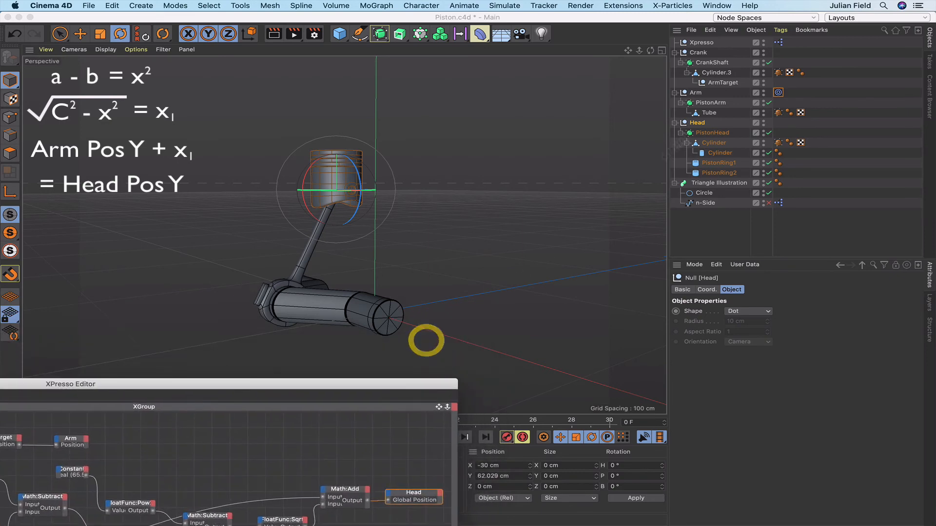
{"action": "left_click", "coordinate": [699, 52]}
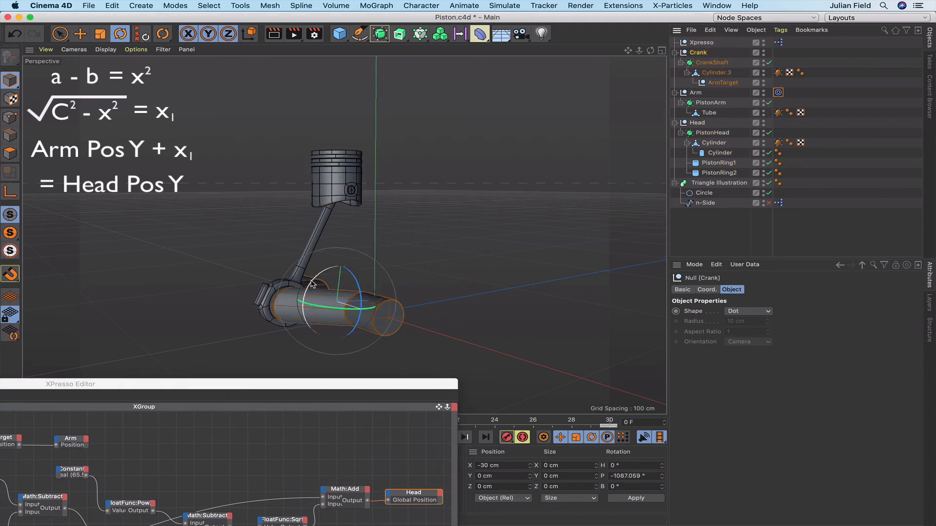
{"action": "left_click_drag", "start_coordinate": [312, 284], "coordinate": [287, 344]}
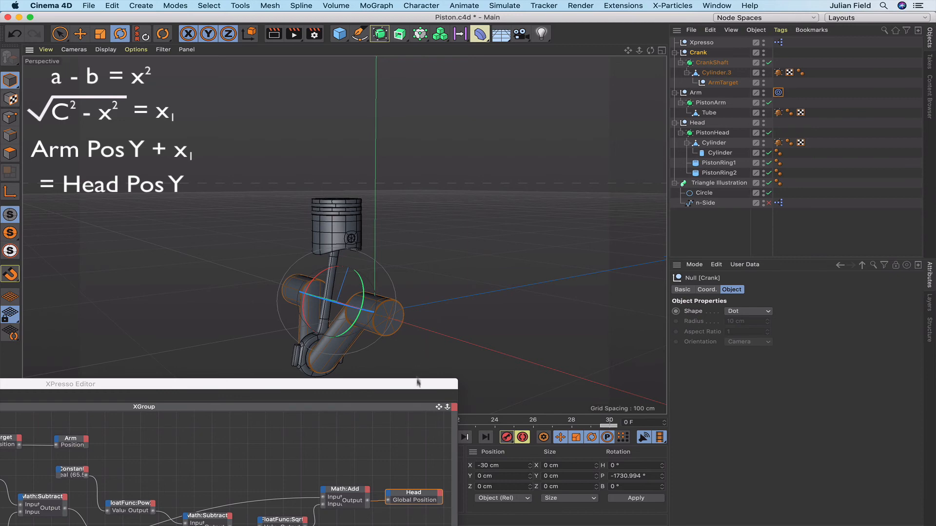
{"action": "left_click_drag", "start_coordinate": [419, 387], "coordinate": [368, 468]}
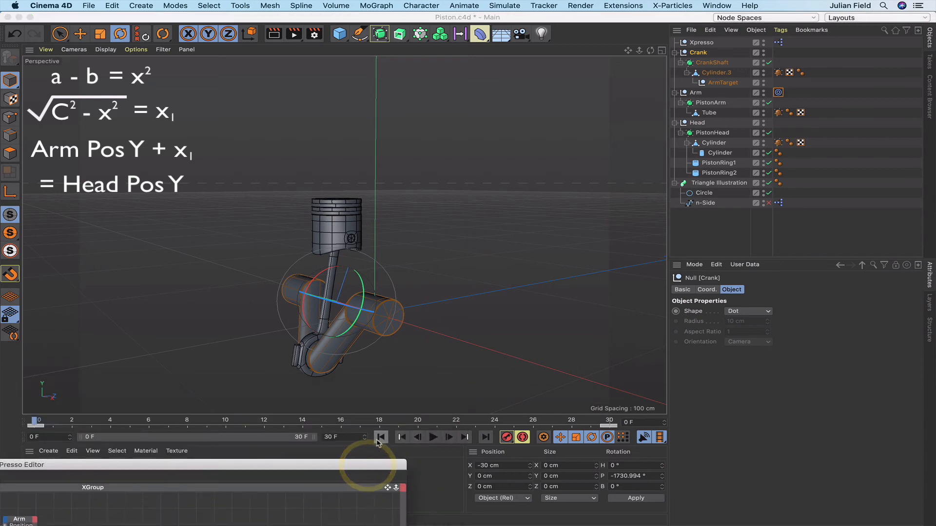
{"action": "left_click", "coordinate": [379, 438]}
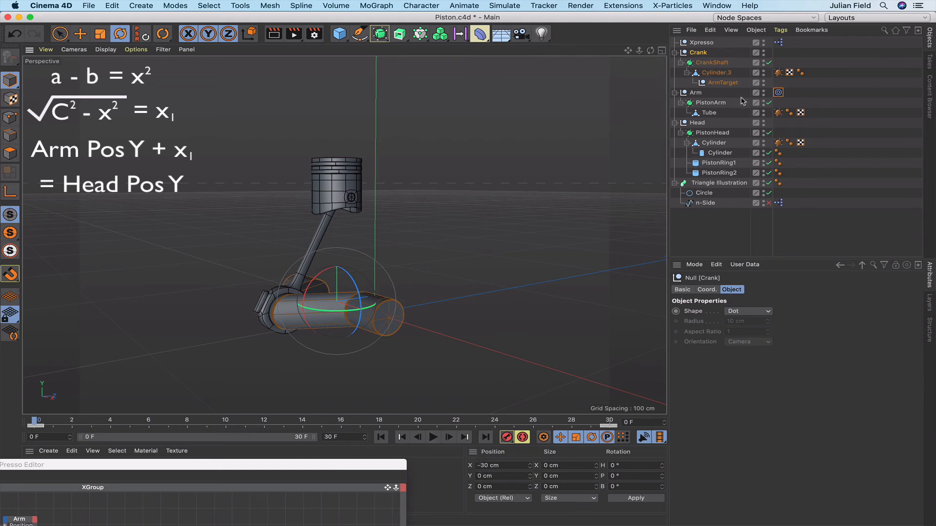
Play the animation with the Arm null selected in the Move tool to examine its axis orientation, and return to the first frame.
{"action": "left_click", "coordinate": [696, 92]}
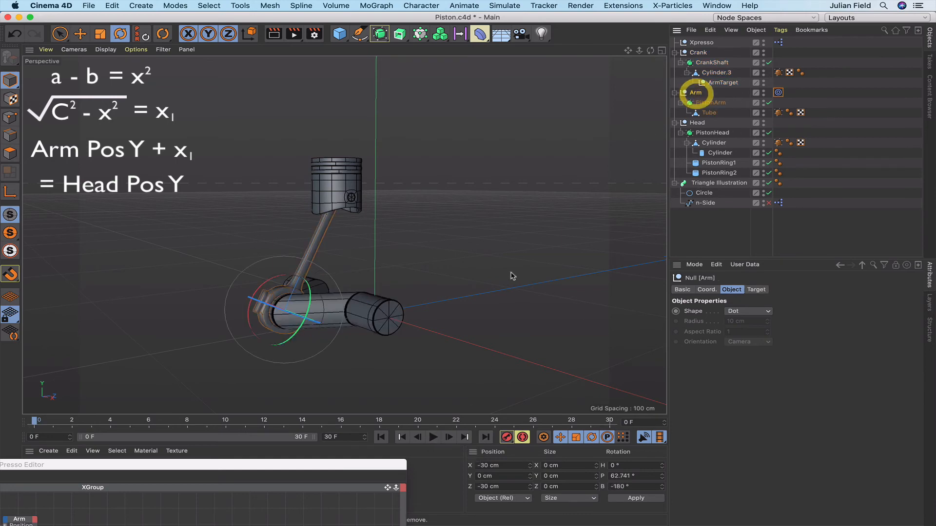
{"action": "left_click", "coordinate": [80, 34]}
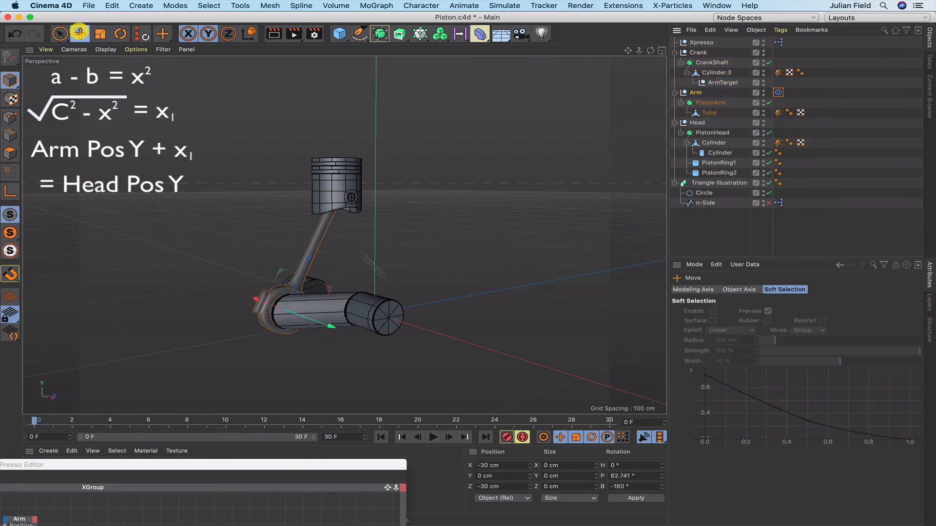
{"action": "left_click", "coordinate": [433, 438]}
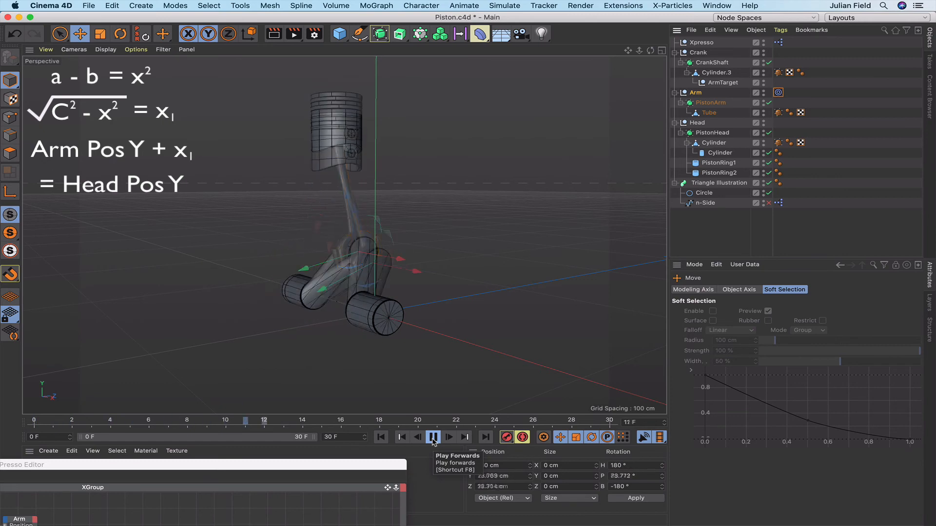
{"action": "left_click", "coordinate": [432, 438]}
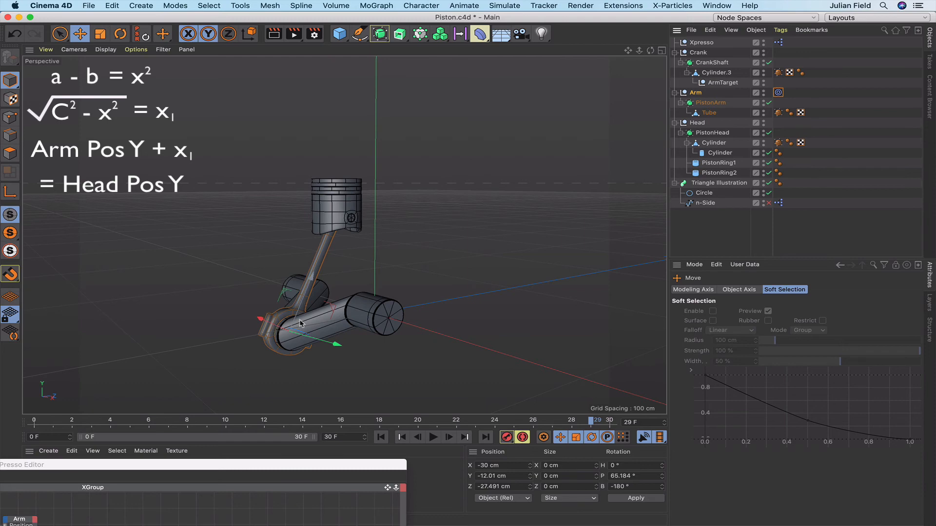
{"action": "left_click", "coordinate": [434, 438]}
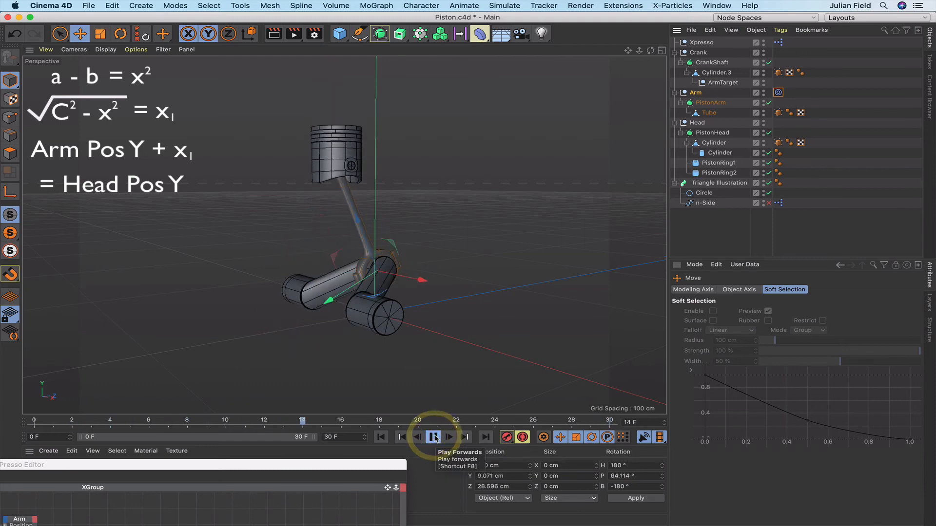
{"action": "left_click", "coordinate": [434, 438]}
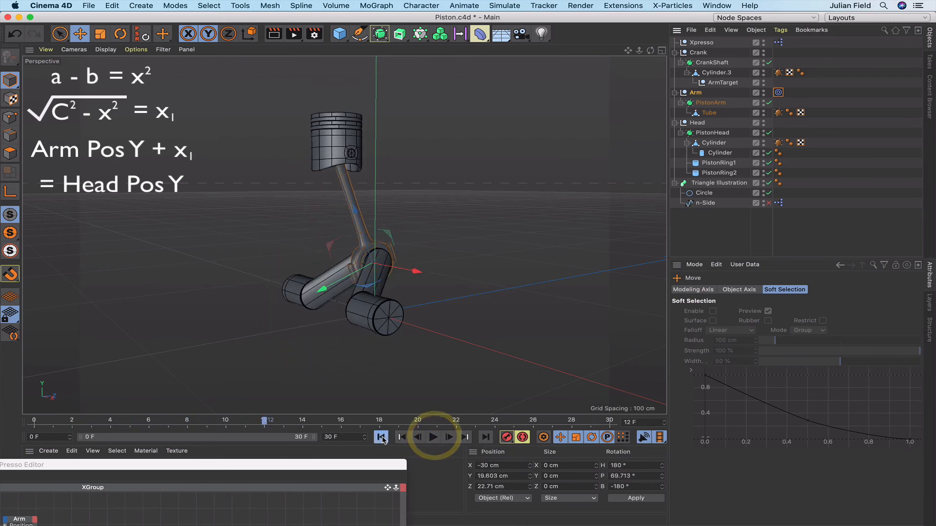
{"action": "left_click", "coordinate": [381, 437]}
Add a null object to the scene and name it UpVector.
{"action": "left_click_drag", "start_coordinate": [354, 468], "coordinate": [484, 370]}
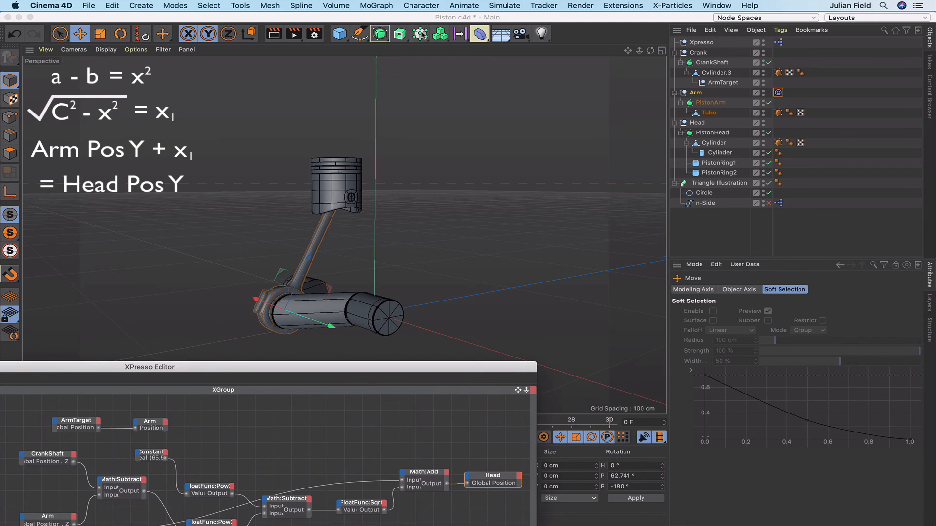
{"action": "left_click_drag", "start_coordinate": [340, 34], "coordinate": [389, 47]}
{"action": "left_click", "coordinate": [696, 40]}
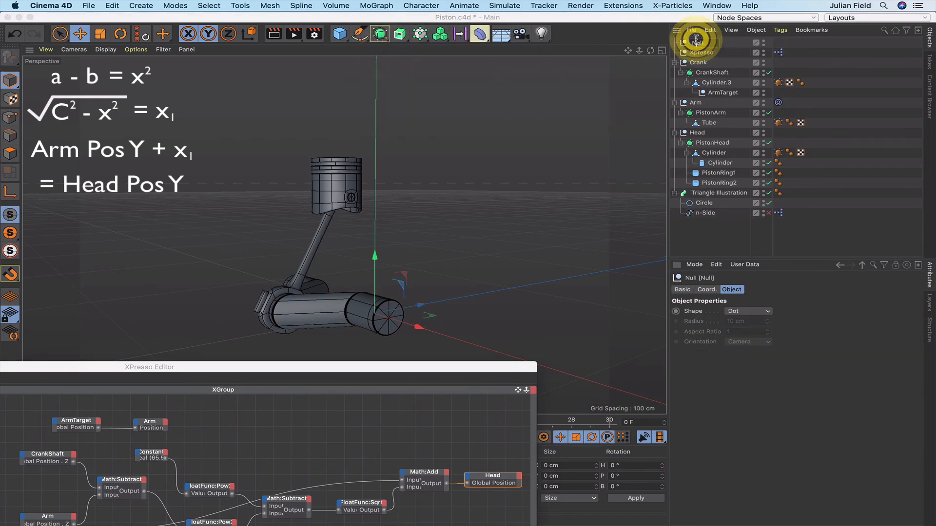
{"action": "double_click", "coordinate": [695, 39]}
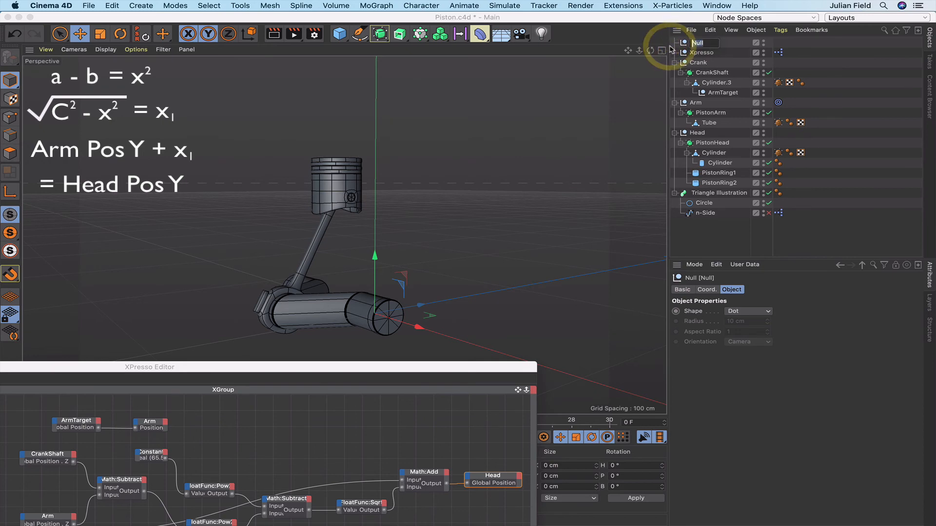
{"action": "type", "text": "UpVector"}
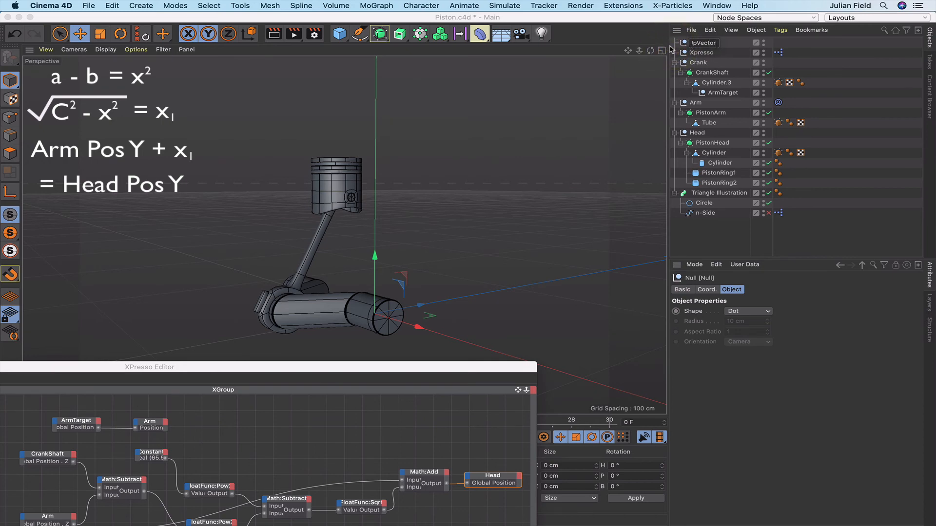
{"action": "key", "text": "Return"}
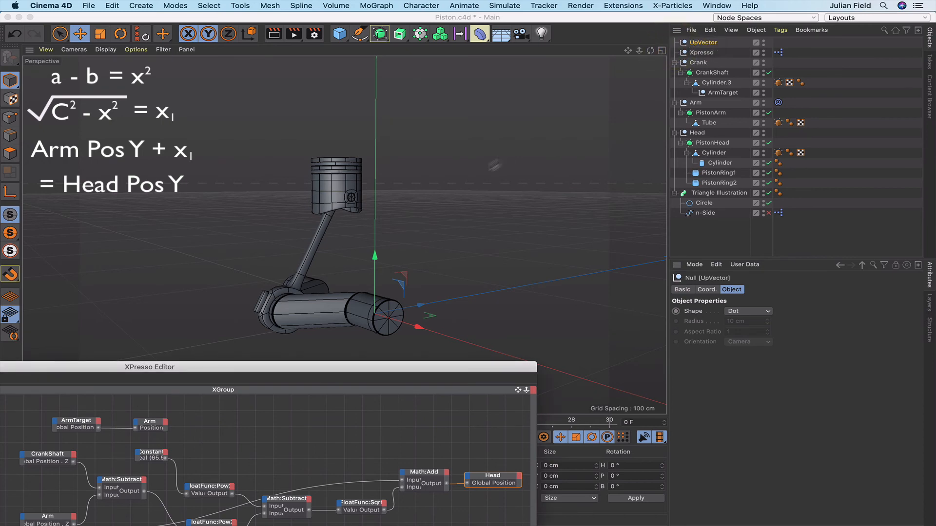
Move the UpVector null in the top view to about 56 cm along Z and set its X position to -30 cm.
{"action": "key", "text": "F2"}
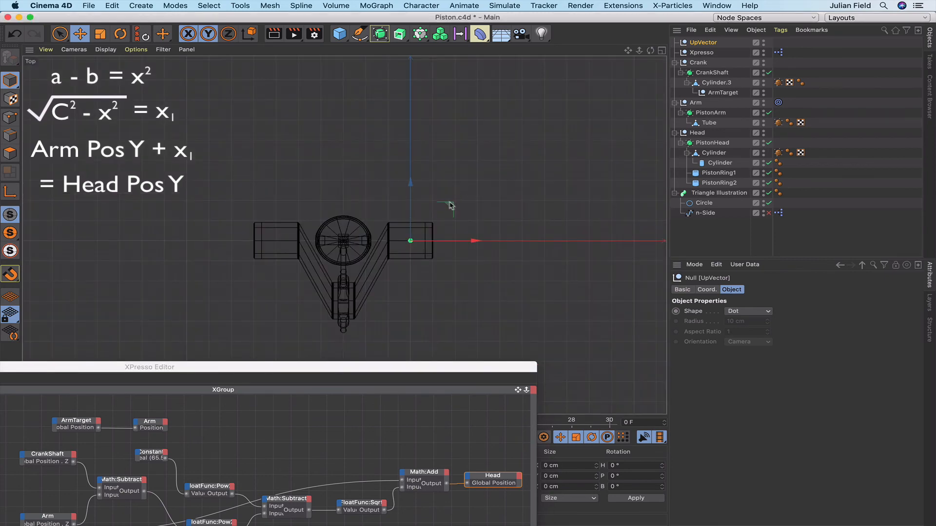
{"action": "left_click_drag", "start_coordinate": [452, 208], "coordinate": [383, 92]}
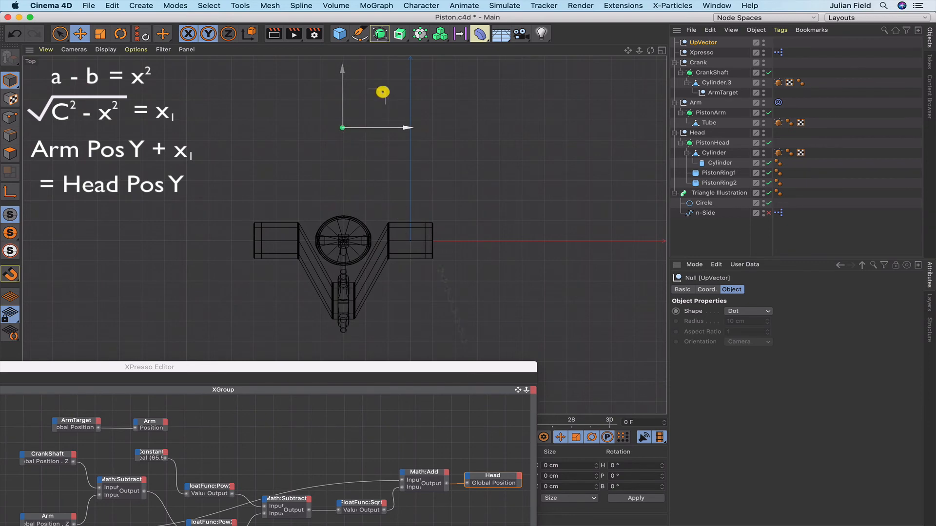
{"action": "left_click_drag", "start_coordinate": [498, 366], "coordinate": [344, 408]}
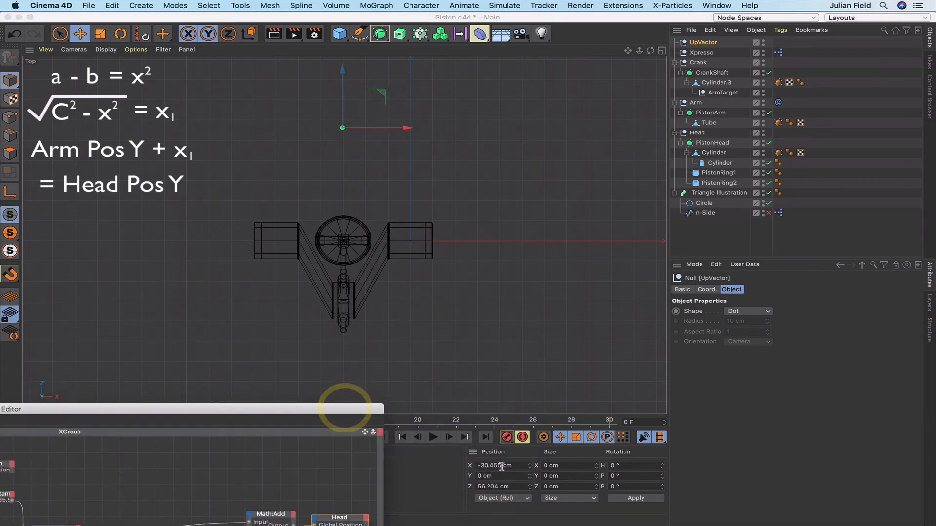
{"action": "left_click", "coordinate": [504, 467]}
{"action": "key", "text": "BackSpace"}
{"action": "key", "text": "BackSpace"}
{"action": "key", "text": "BackSpace"}
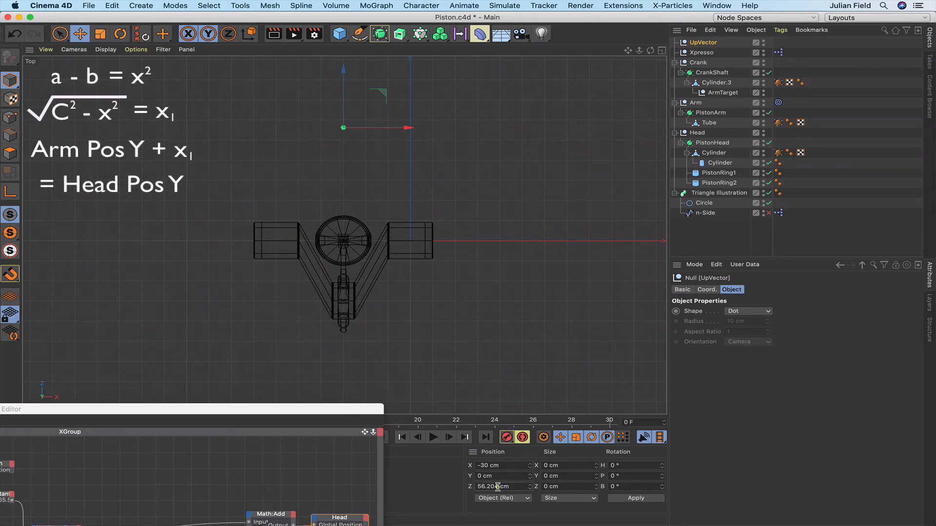
Set the UpVector null's Z position to 50 cm.
{"action": "left_click", "coordinate": [498, 487]}
{"action": "key", "text": "BackSpace"}
{"action": "key", "text": "BackSpace"}
{"action": "key", "text": "BackSpace"}
{"action": "key", "text": "BackSpace"}
{"action": "key", "text": "BackSpace"}
Play the animation in the perspective view with the Arm null selected to examine its axis flipping, and stop playback.
{"action": "key", "text": "F1"}
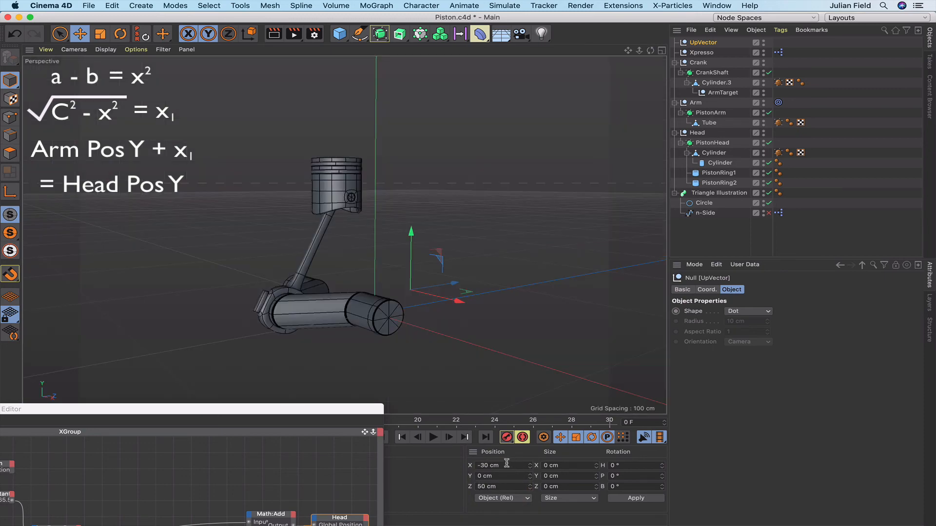
{"action": "left_click", "coordinate": [695, 102]}
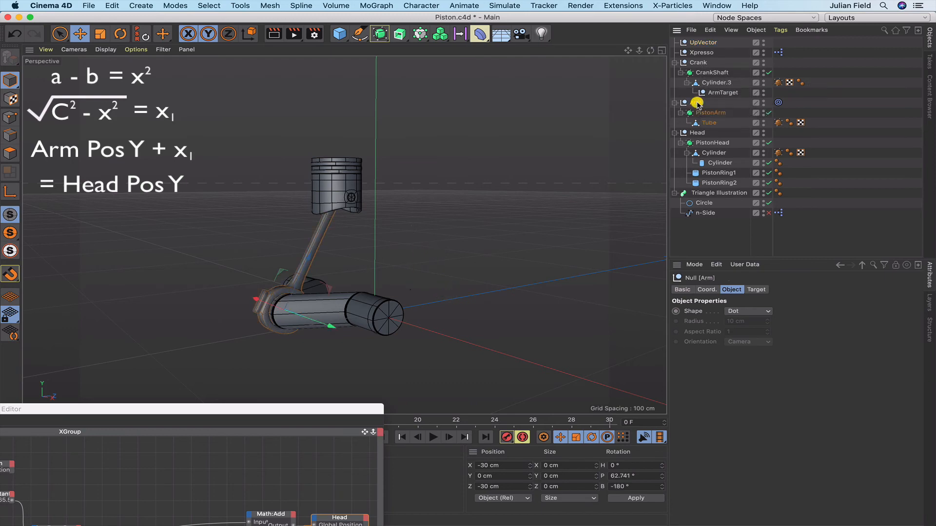
{"action": "left_click", "coordinate": [434, 438]}
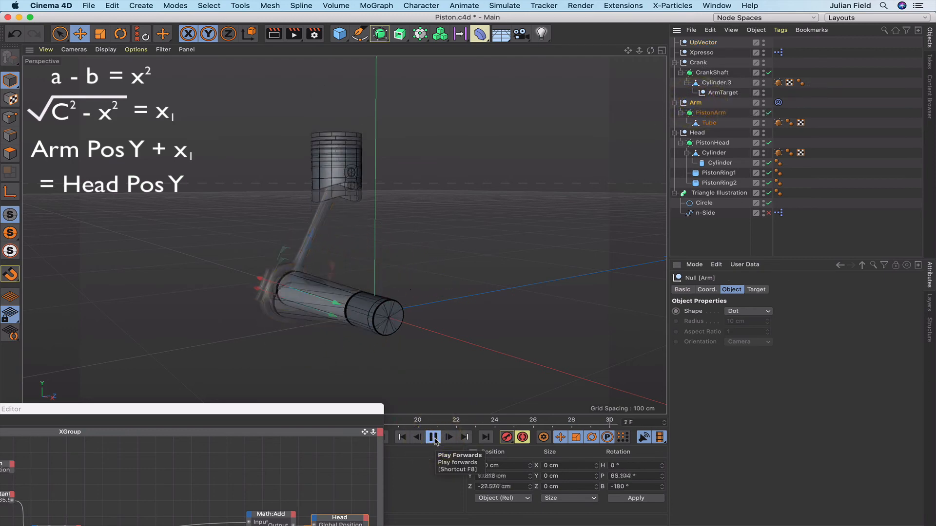
{"action": "left_click", "coordinate": [434, 438]}
Assign the UpVector null as the Up Vector of the Arm's Target expression.
{"action": "key", "text": "F2"}
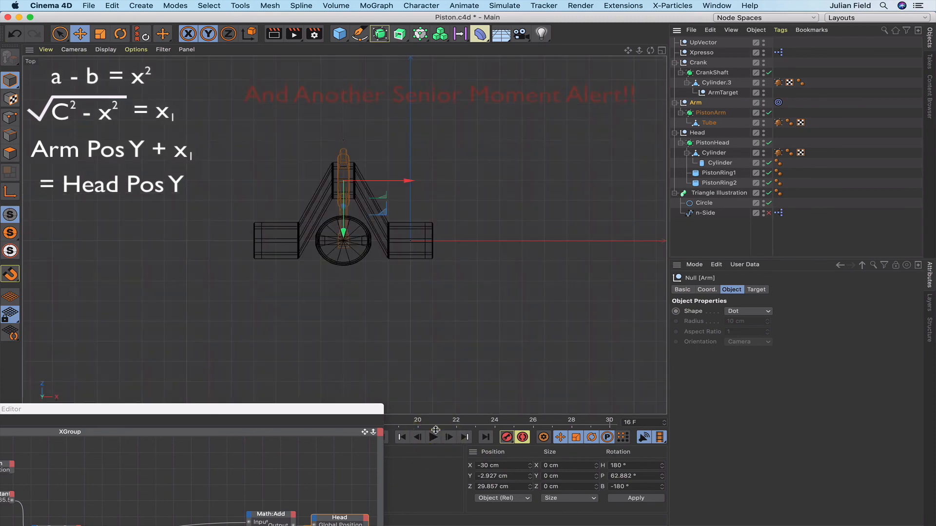
{"action": "left_click", "coordinate": [706, 43]}
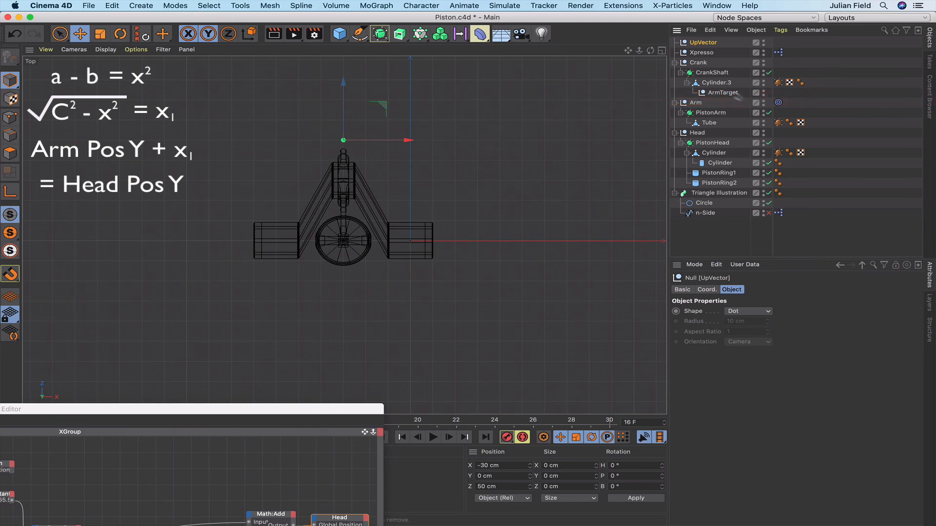
{"action": "left_click", "coordinate": [779, 102]}
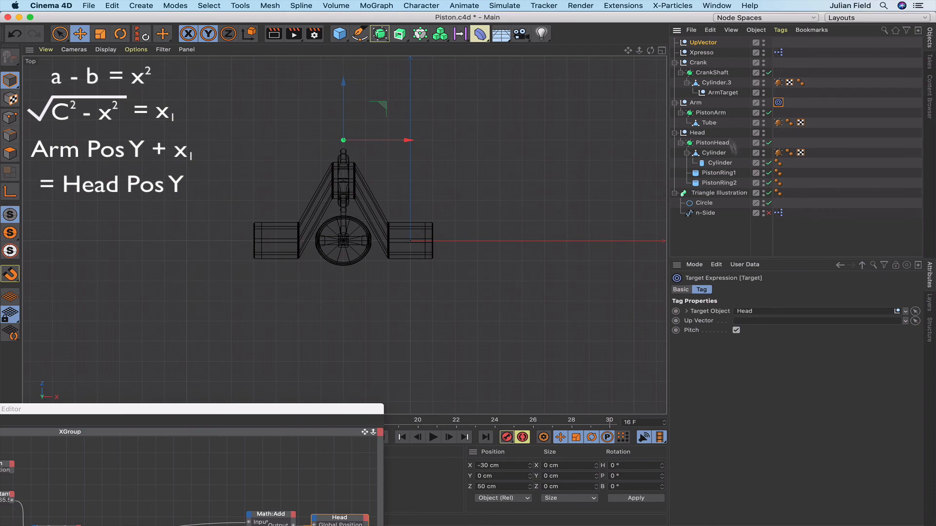
{"action": "left_click_drag", "start_coordinate": [704, 45], "coordinate": [755, 322]}
Play the animation from the first frame in perspective with the Arm null selected to examine its axes, and stop playback.
{"action": "key", "text": "F1"}
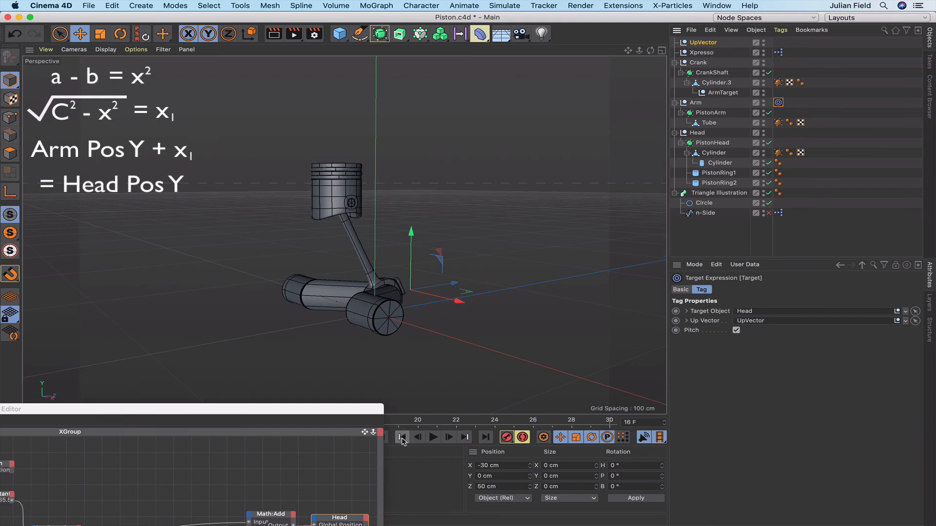
{"action": "left_click", "coordinate": [402, 438]}
{"action": "left_click_drag", "start_coordinate": [373, 412], "coordinate": [309, 412]}
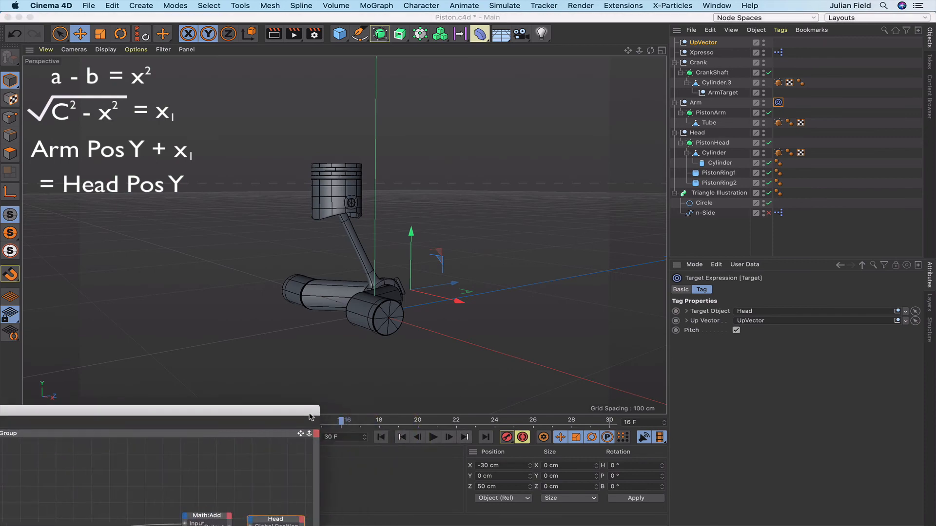
{"action": "left_click", "coordinate": [381, 437]}
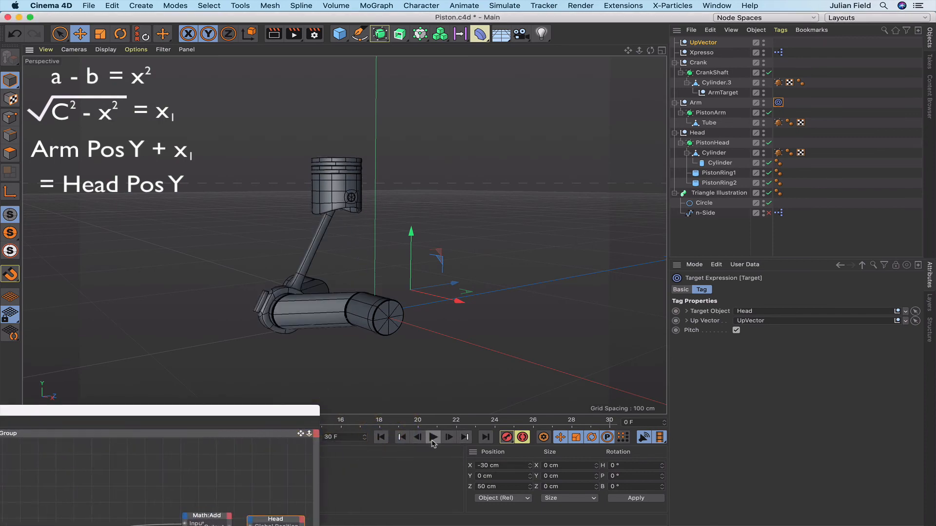
{"action": "left_click", "coordinate": [432, 437]}
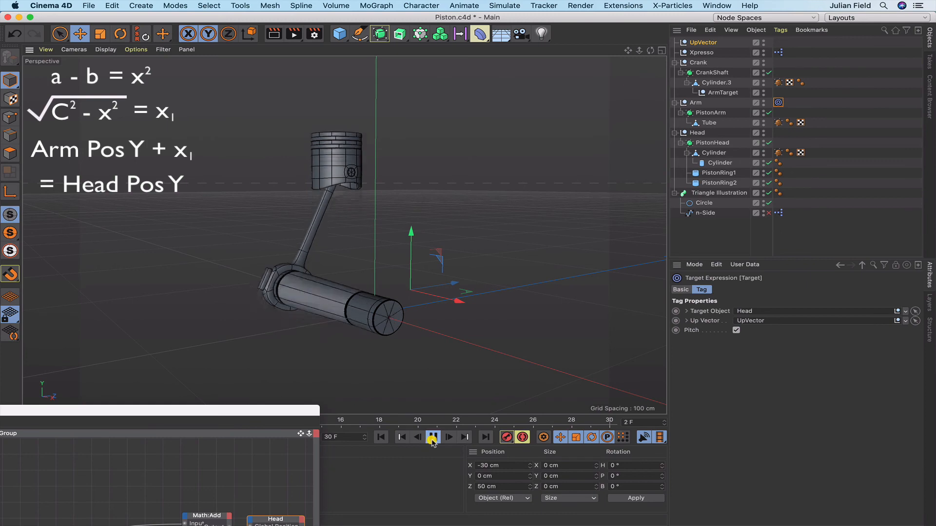
{"action": "left_click", "coordinate": [698, 102]}
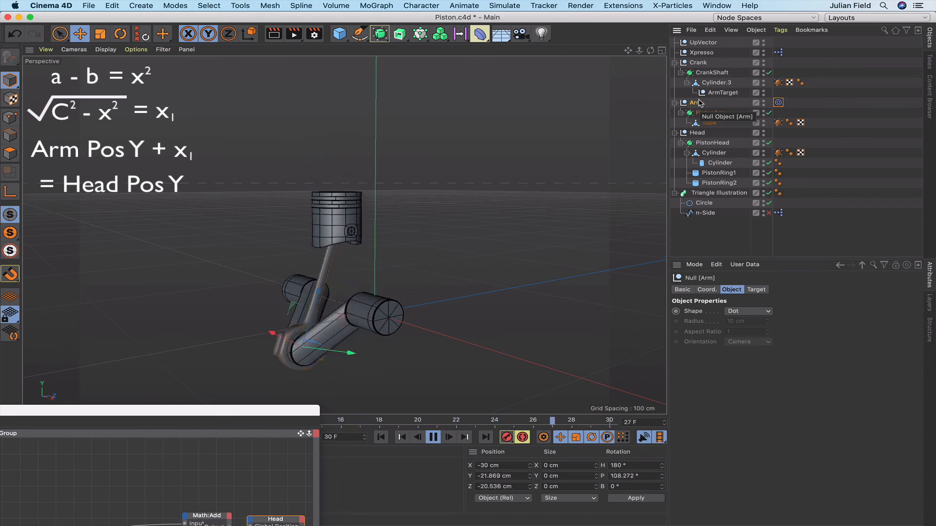
{"action": "left_click", "coordinate": [433, 438]}
Move the UpVector null in the top view to about 34 cm along Z and play the animation to examine the Arm's axes.
{"action": "key", "text": "F2"}
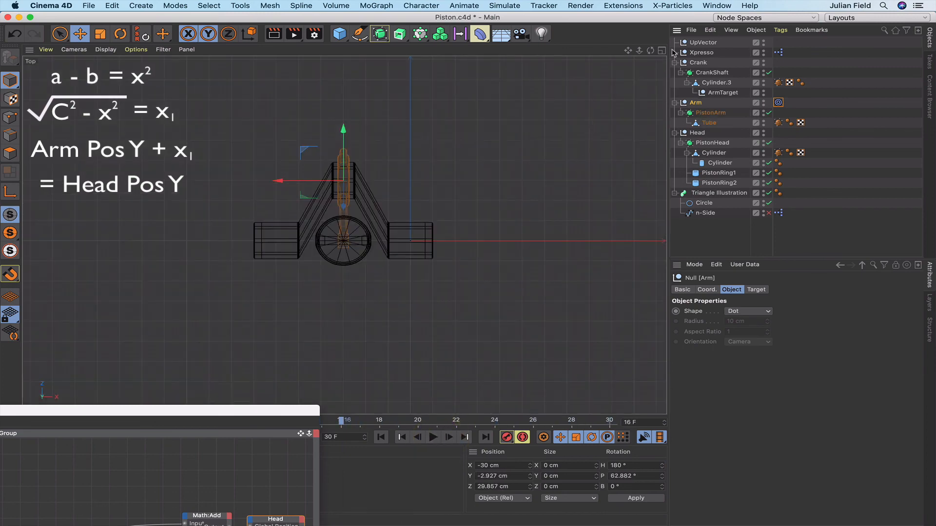
{"action": "left_click", "coordinate": [707, 42]}
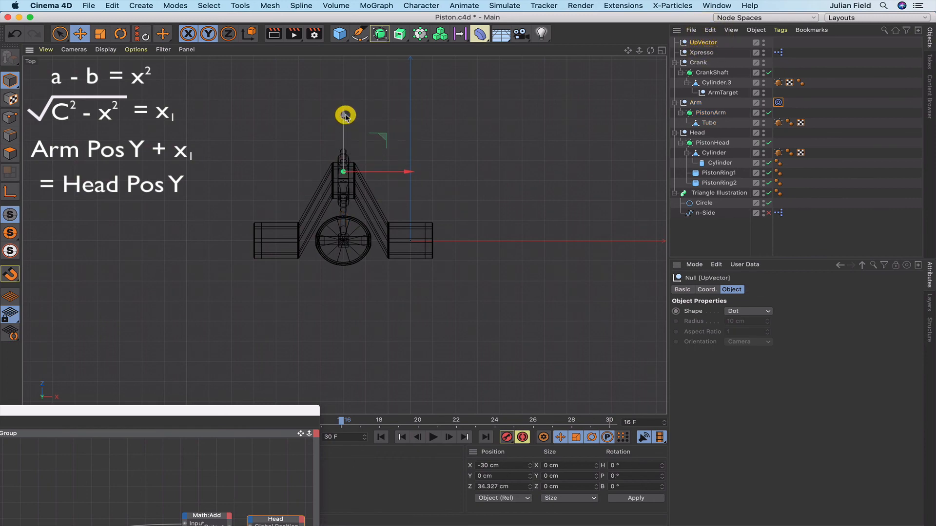
{"action": "key", "text": "F1"}
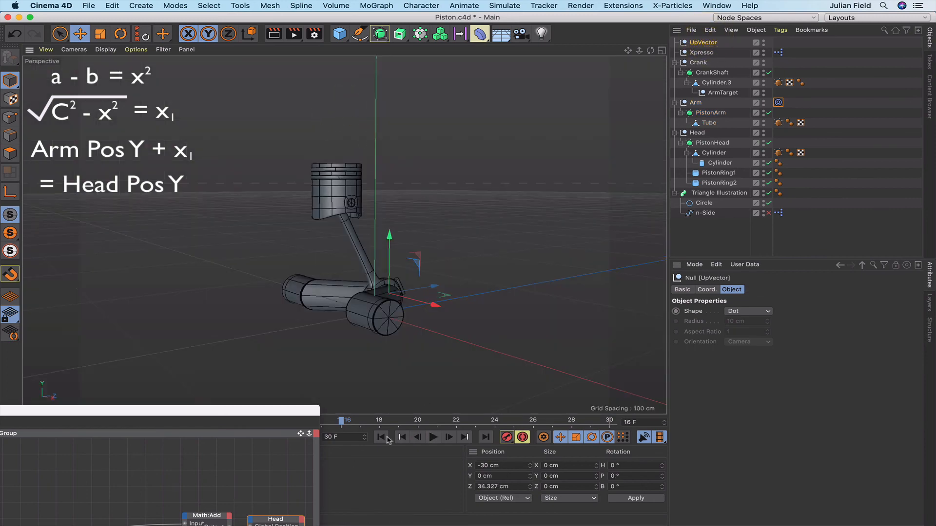
{"action": "left_click", "coordinate": [433, 437]}
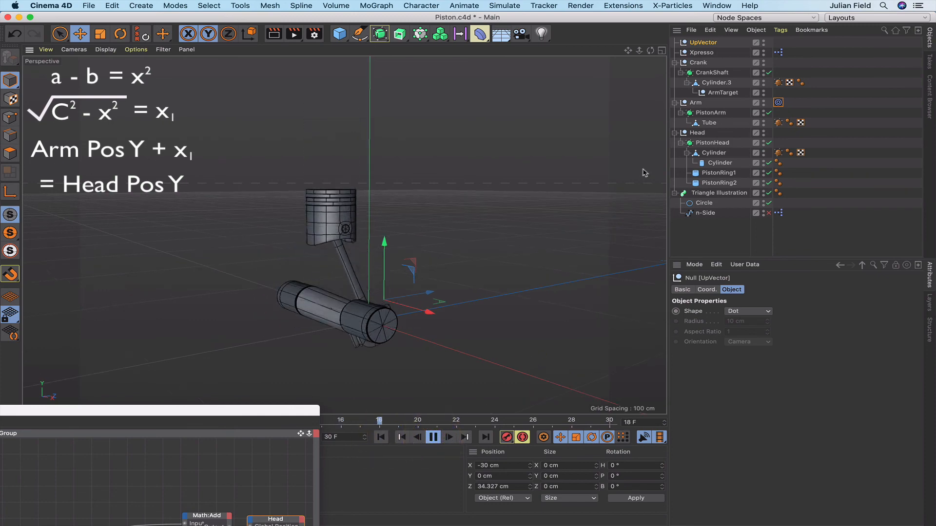
{"action": "left_click", "coordinate": [694, 103]}
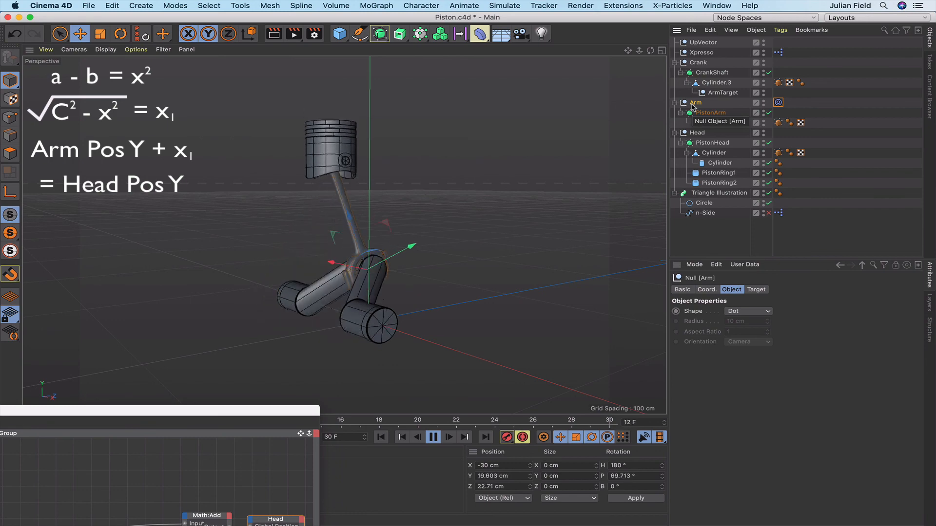
Move the UpVector null in the top view to about 18 cm along Z, check the Arm's axes during playback, and stop.
{"action": "left_click", "coordinate": [703, 42]}
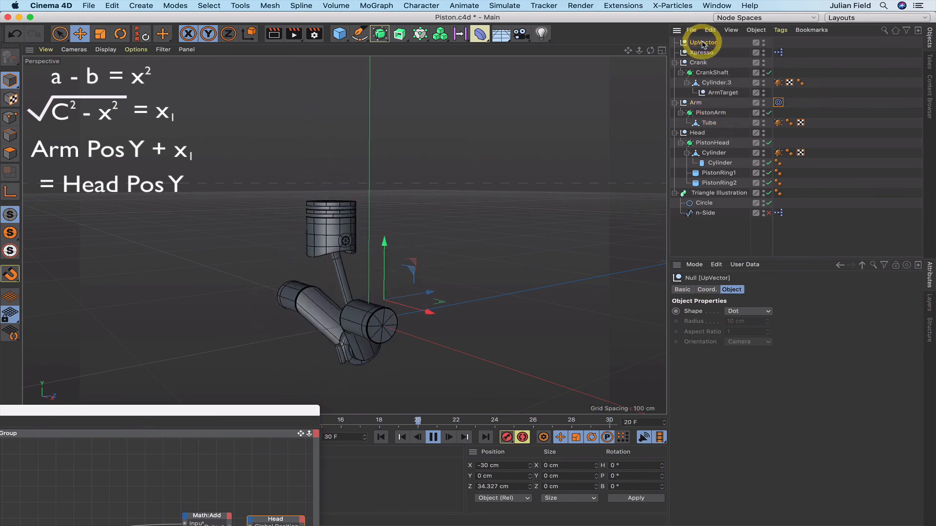
{"action": "key", "text": "F2"}
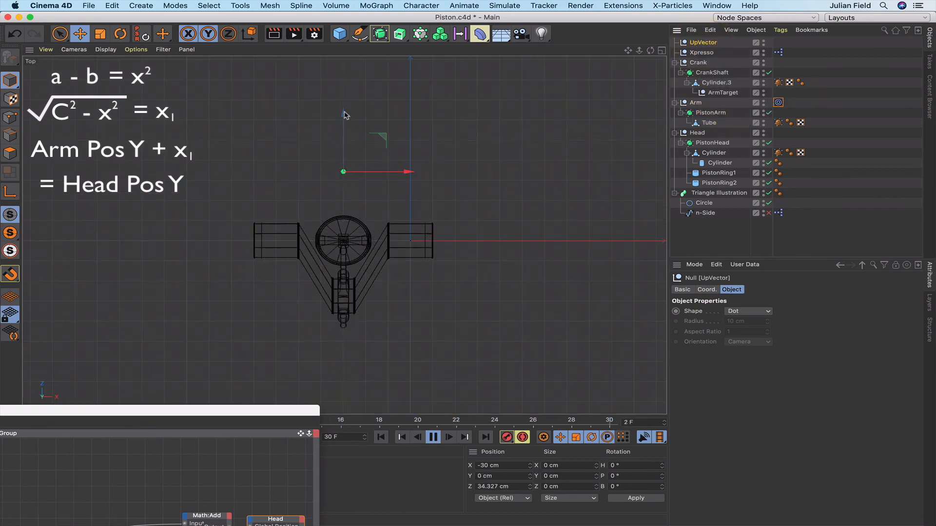
{"action": "left_click_drag", "start_coordinate": [343, 115], "coordinate": [341, 142]}
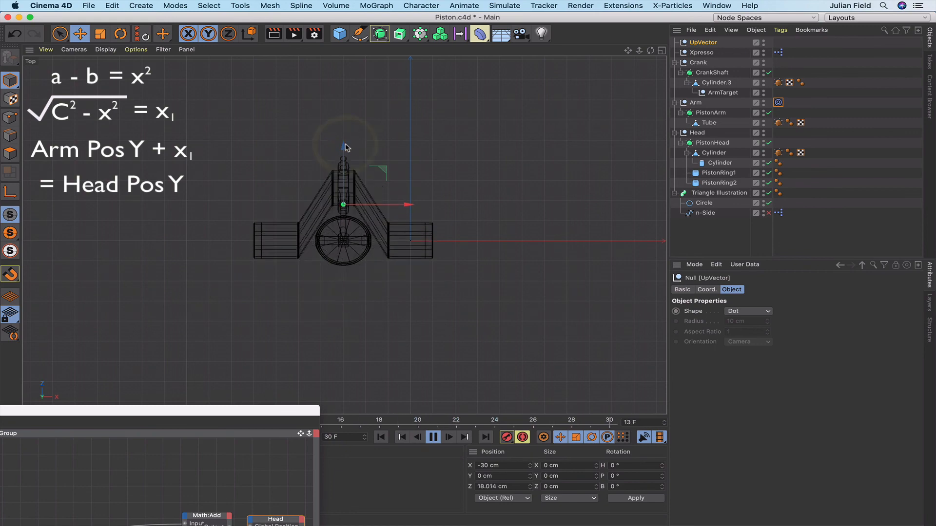
{"action": "key", "text": "F1"}
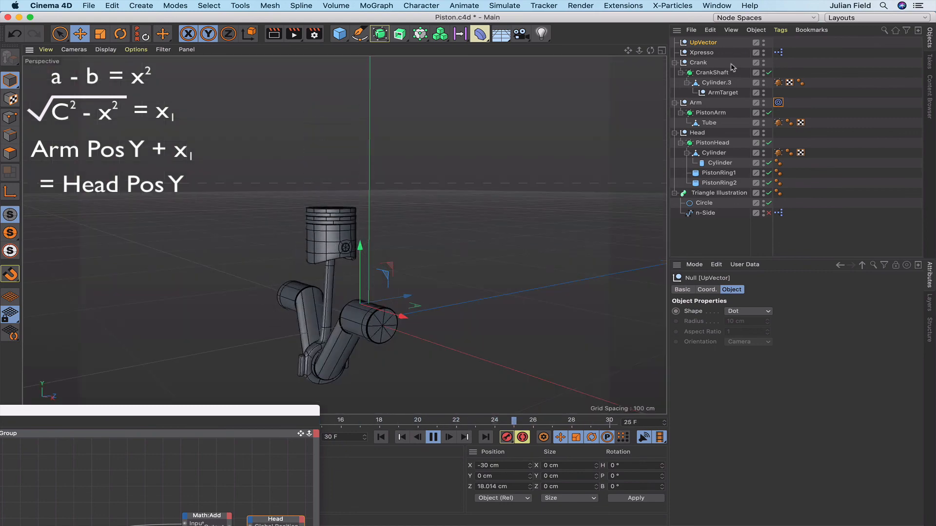
{"action": "left_click", "coordinate": [696, 102]}
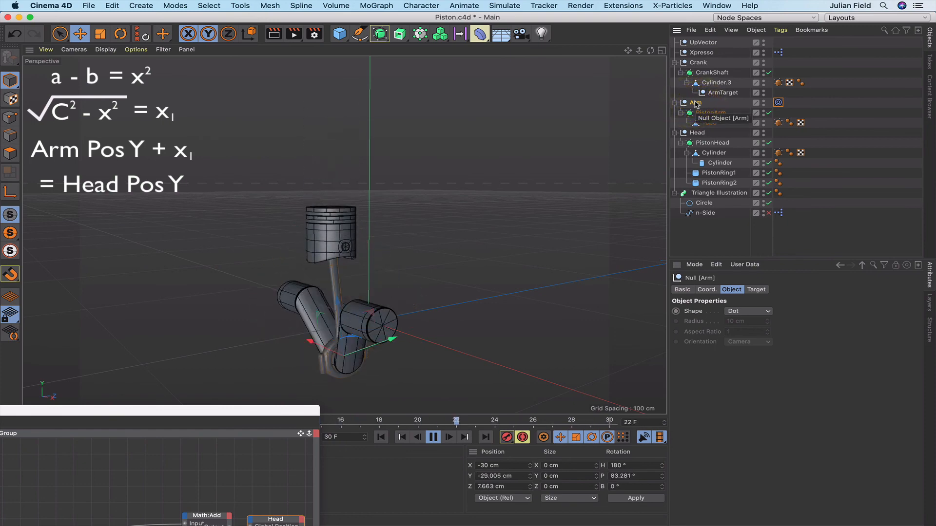
{"action": "left_click", "coordinate": [433, 438]}
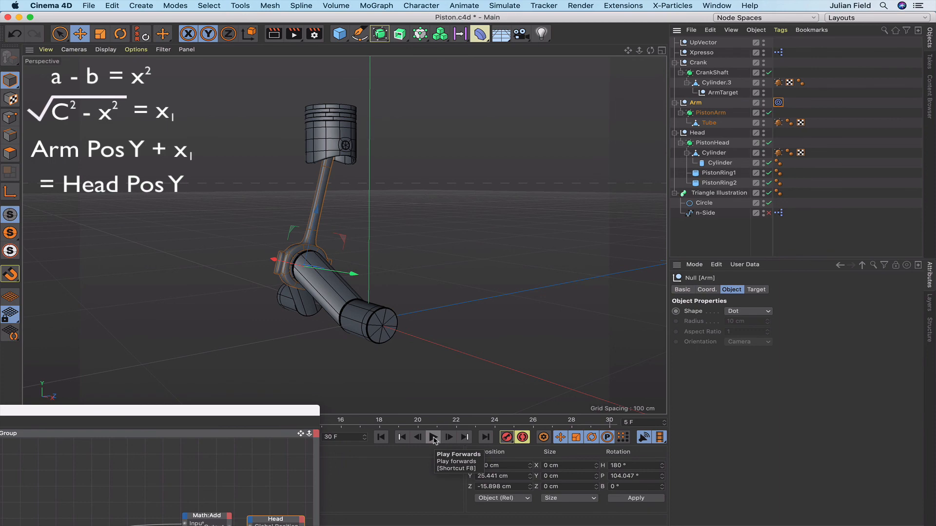
Move the UpVector null in the top view to about 68 cm along Z, beyond the crank's rotation.
{"action": "key", "text": "F2"}
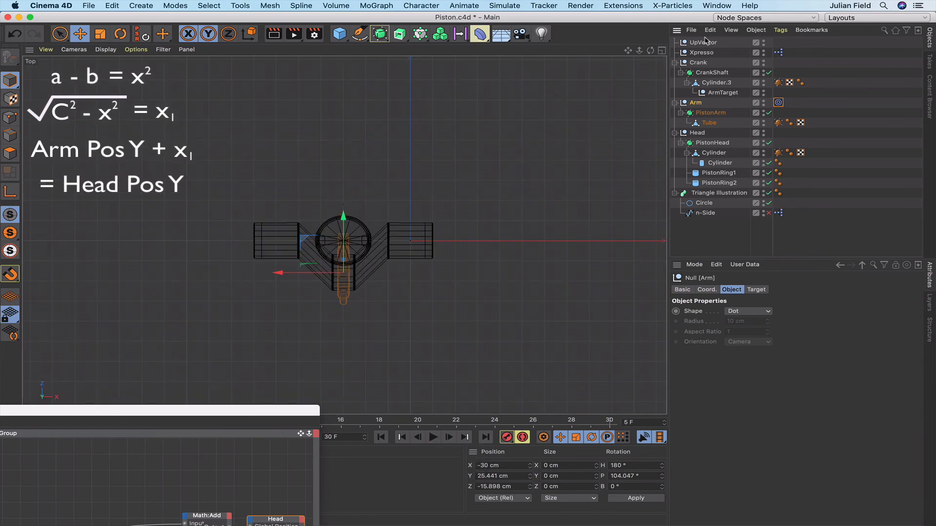
{"action": "left_click", "coordinate": [705, 42]}
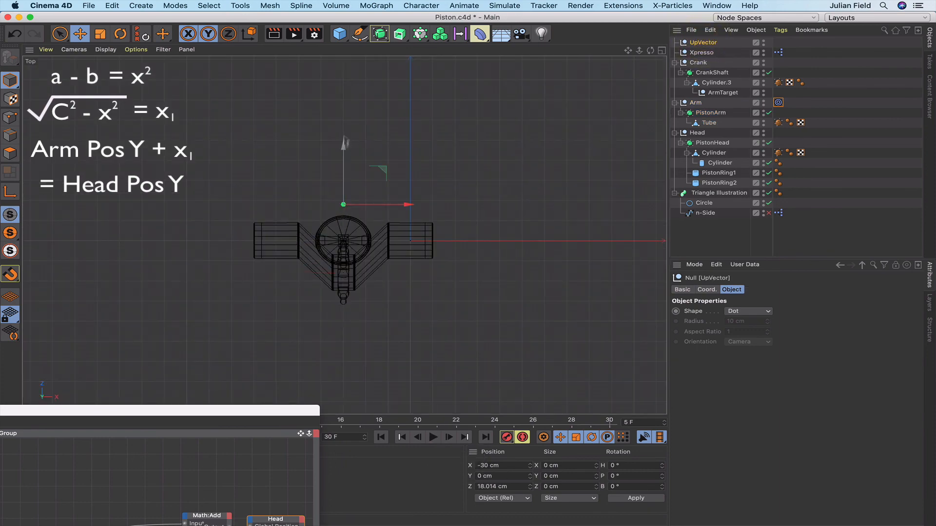
{"action": "left_click_drag", "start_coordinate": [344, 142], "coordinate": [344, 43]}
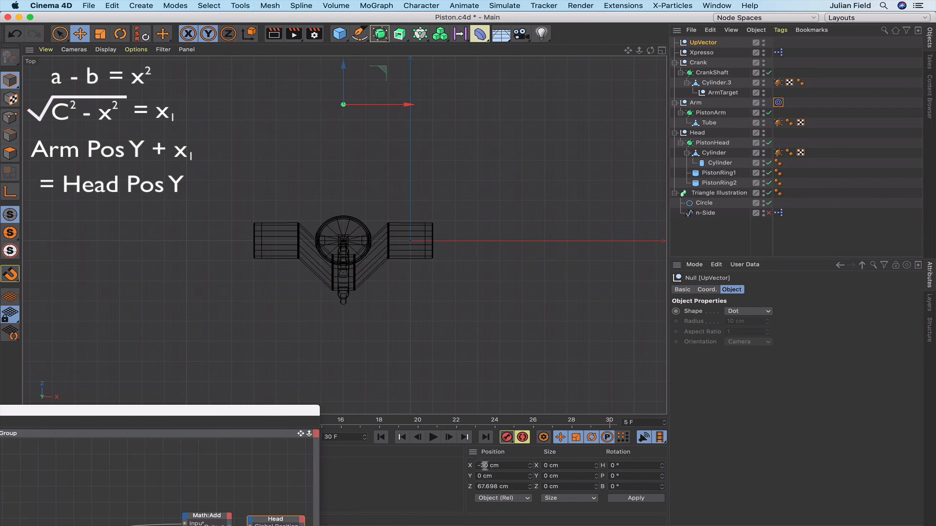
Inspect the Arm and ArmTarget nulls, clear the selection, and play the animation from the start in perspective to examine the piston's motion.
{"action": "left_click", "coordinate": [702, 103]}
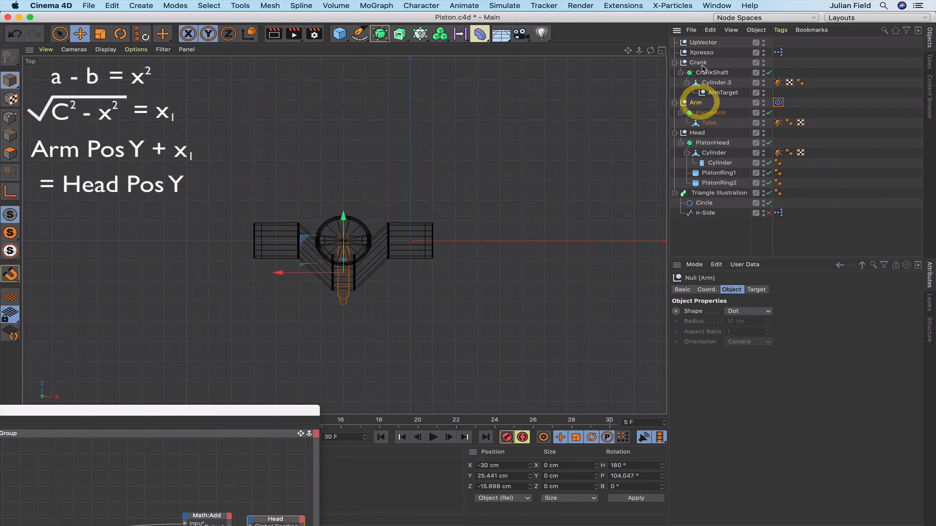
{"action": "left_click", "coordinate": [721, 93]}
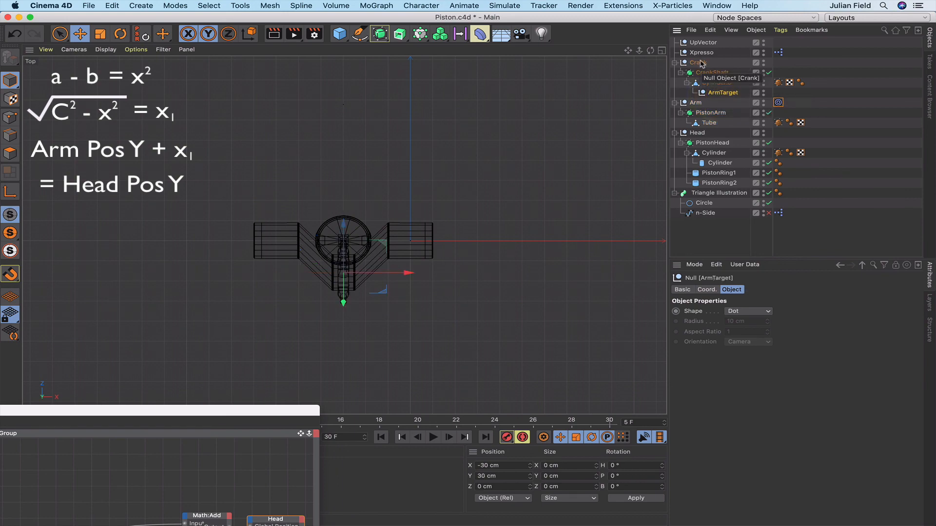
{"action": "key", "text": "F1"}
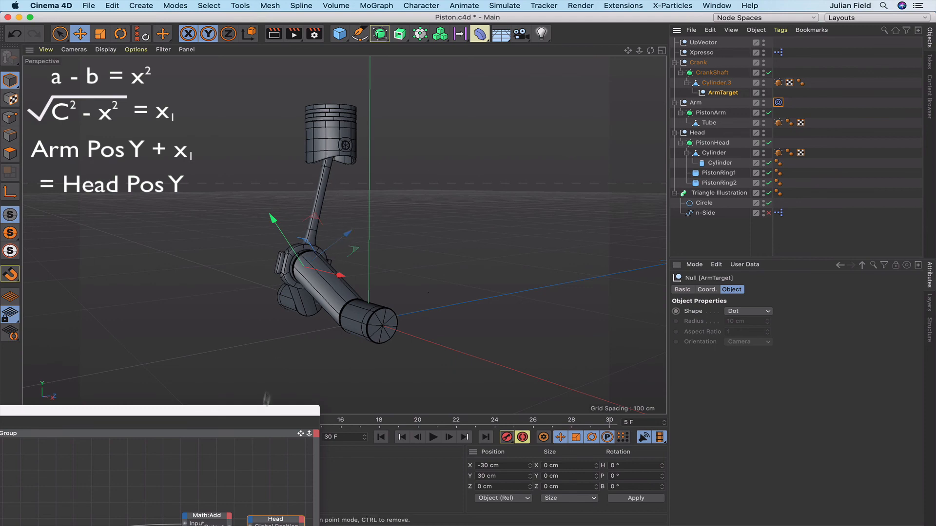
{"action": "left_click_drag", "start_coordinate": [262, 410], "coordinate": [307, 376]}
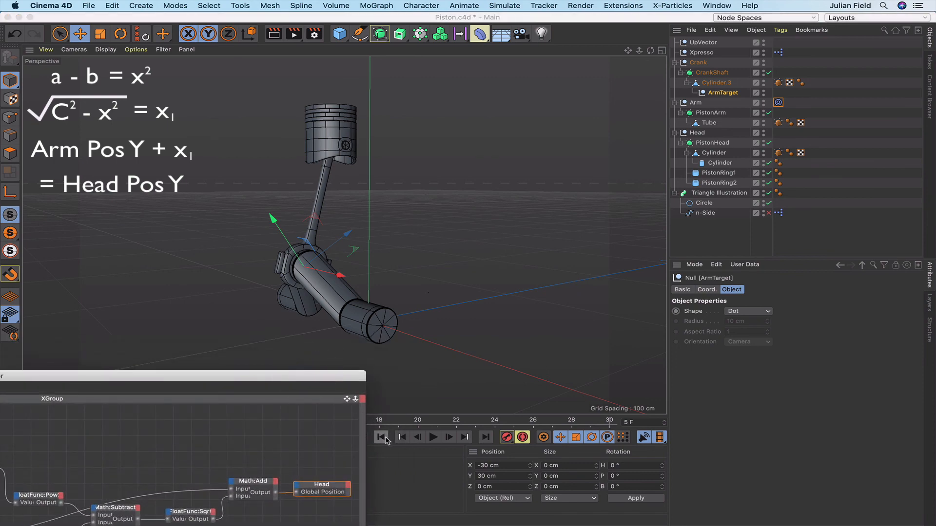
{"action": "left_click", "coordinate": [381, 437]}
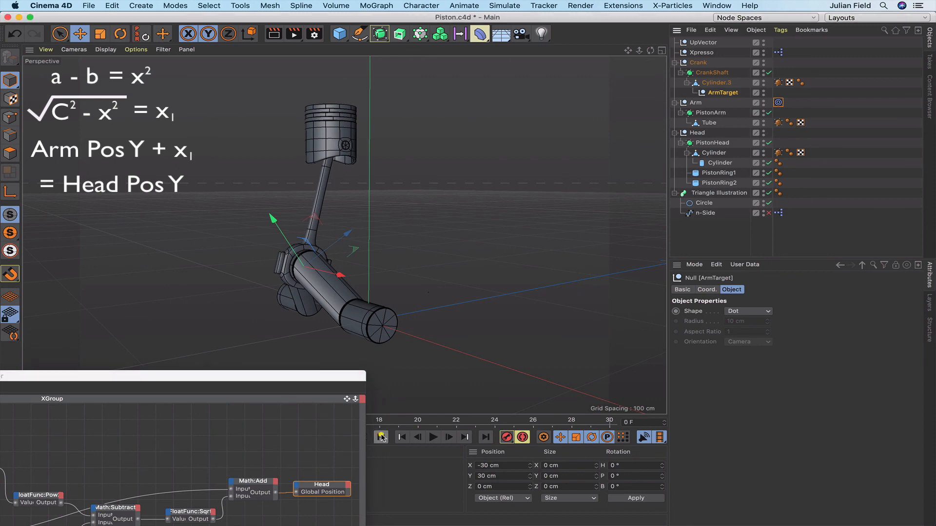
{"action": "left_click", "coordinate": [381, 438]}
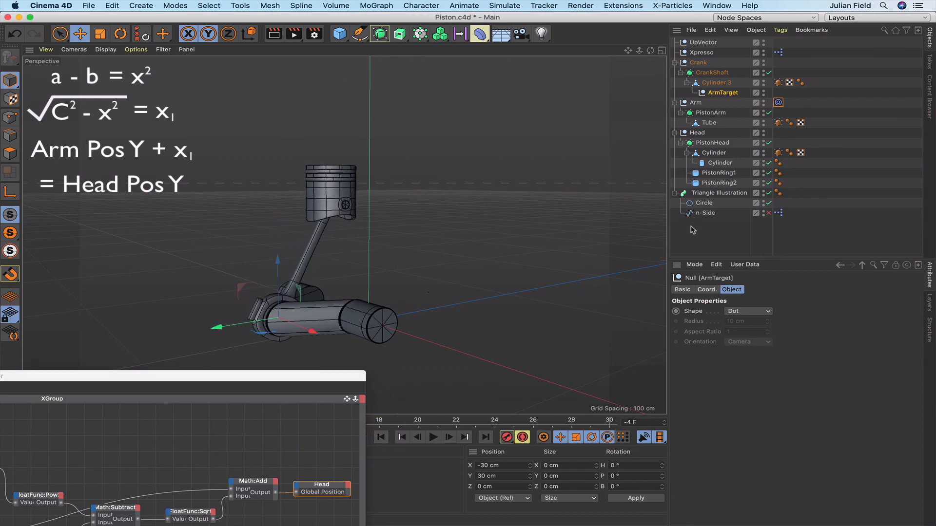
{"action": "left_click", "coordinate": [691, 228]}
{"action": "left_click", "coordinate": [433, 437]}
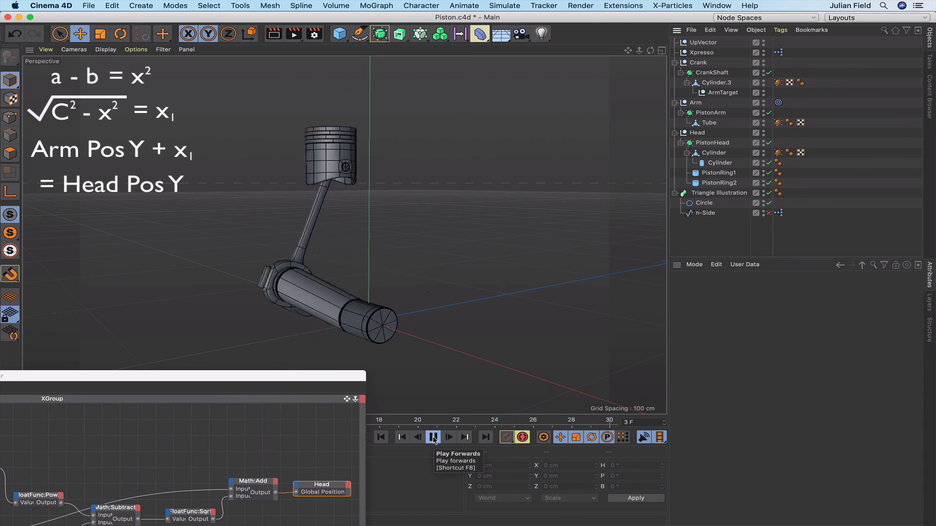
{"action": "left_click", "coordinate": [433, 438]}
Bring the XPresso Editor fully into view and examine its node graph at 100% zoom.
{"action": "left_click_drag", "start_coordinate": [301, 380], "coordinate": [558, 238]}
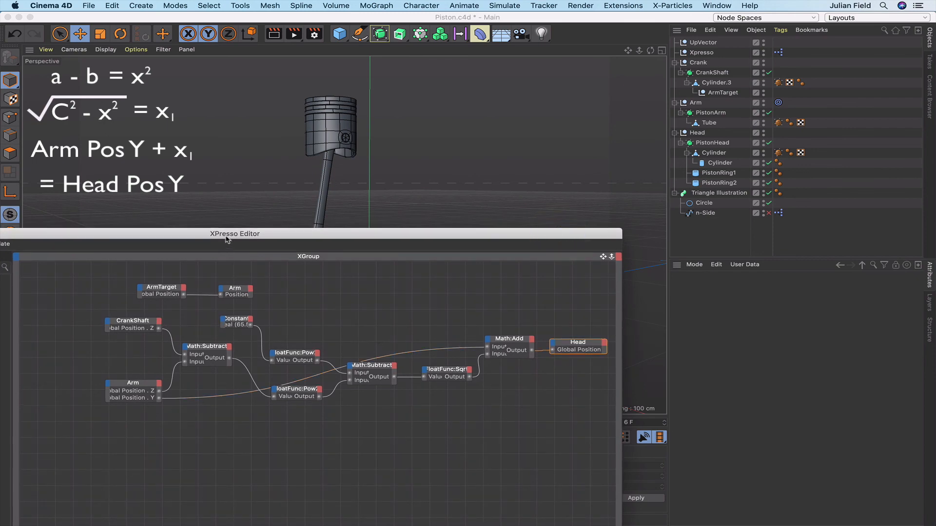
{"action": "left_click_drag", "start_coordinate": [226, 239], "coordinate": [414, 210]}
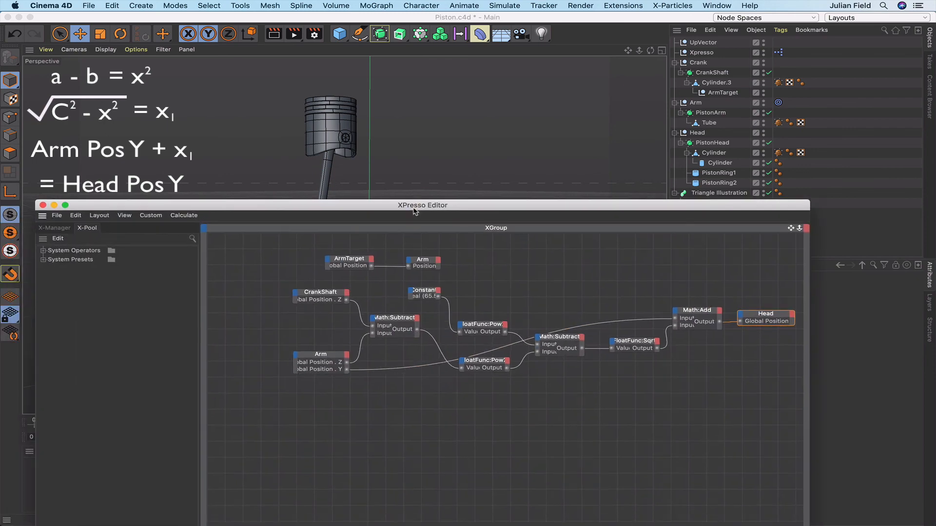
{"action": "left_click", "coordinate": [122, 216]}
{"action": "mouse_move", "coordinate": [128, 230]}
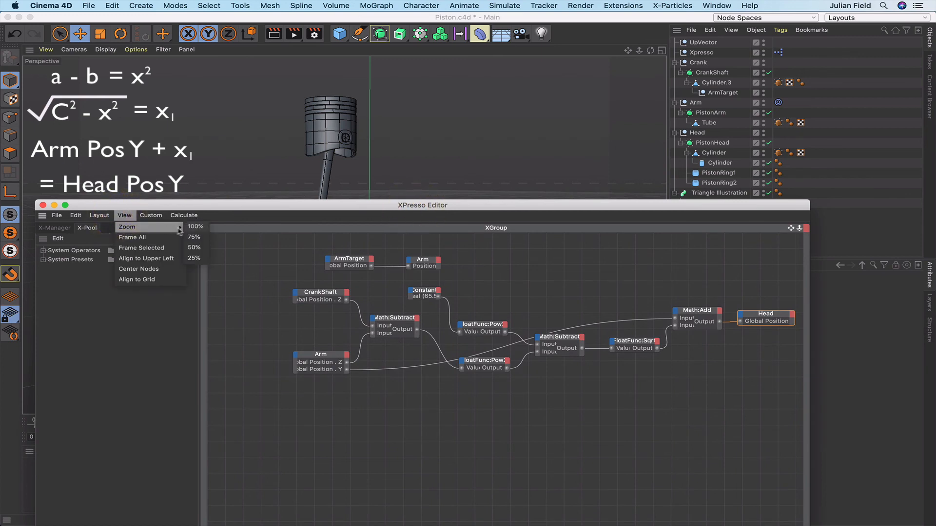
{"action": "left_click", "coordinate": [192, 228]}
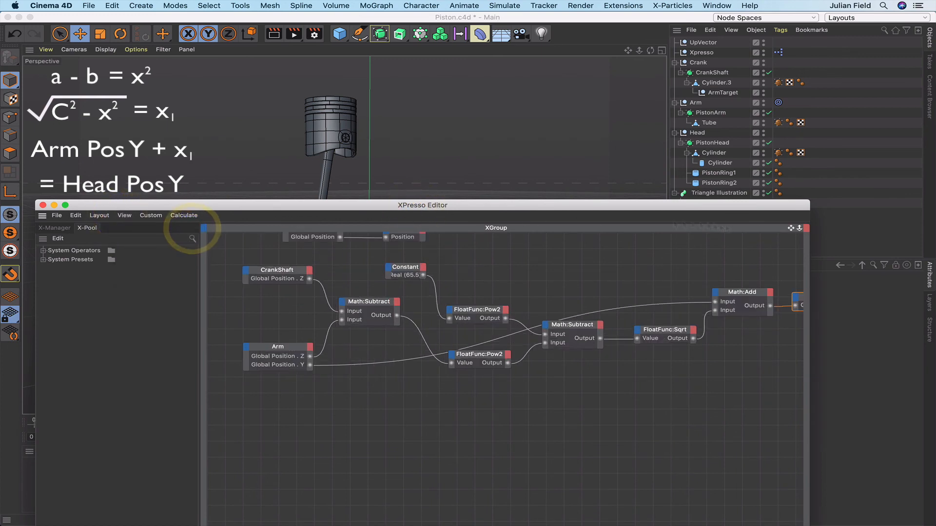
{"action": "left_click_drag", "start_coordinate": [791, 229], "coordinate": [756, 297]}
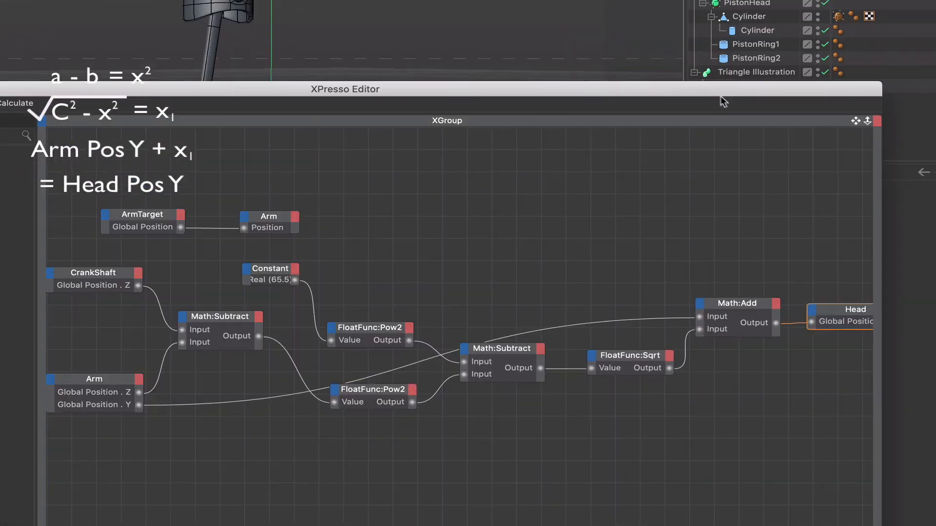
{"action": "left_click_drag", "start_coordinate": [715, 96], "coordinate": [692, 165]}
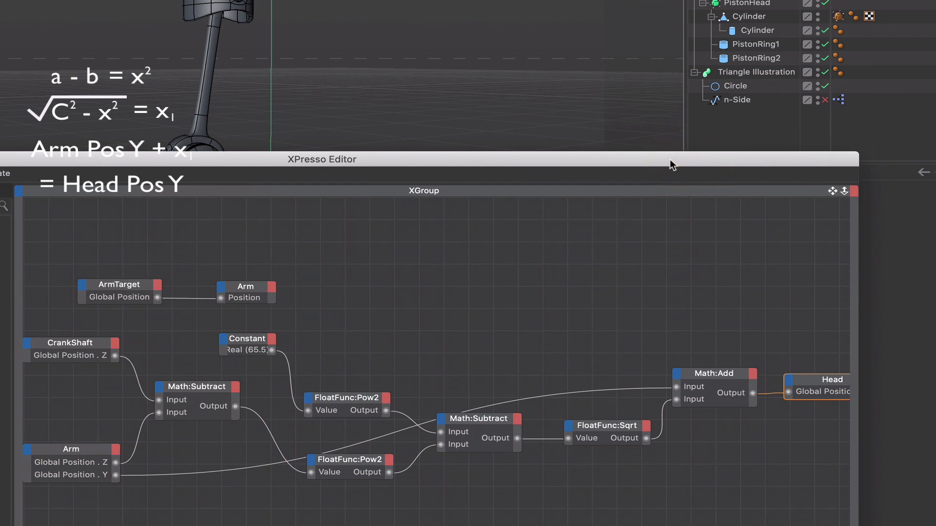
Move the XPresso Editor clear of the viewport and timeline and play the piston animation.
{"action": "left_click_drag", "start_coordinate": [672, 164], "coordinate": [533, 457]}
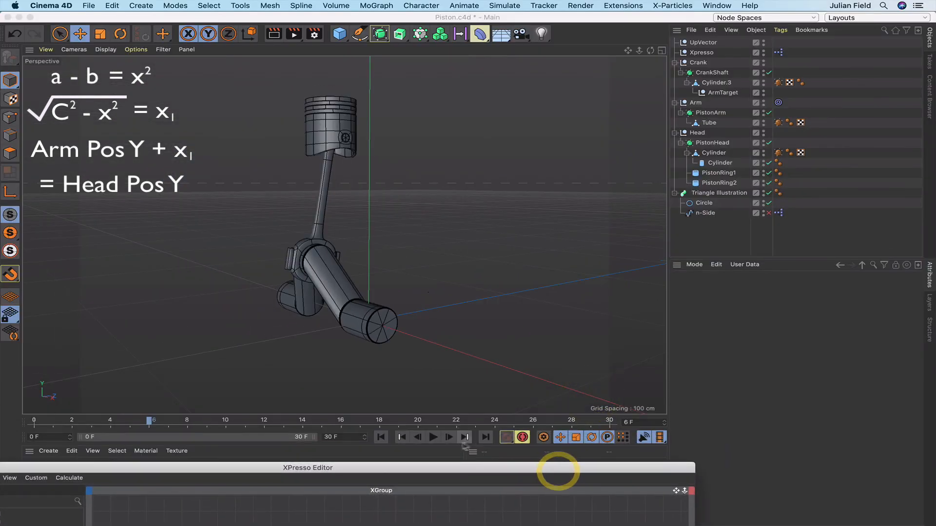
{"action": "left_click", "coordinate": [433, 437]}
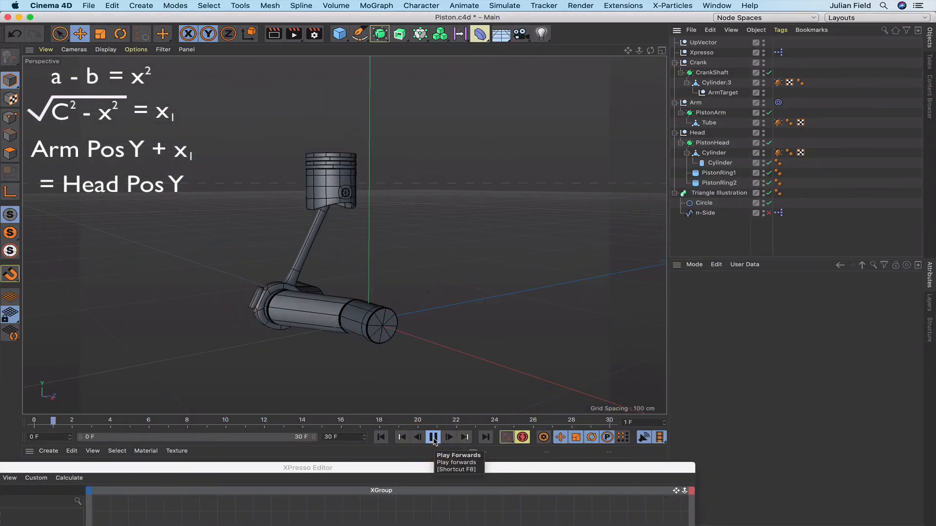